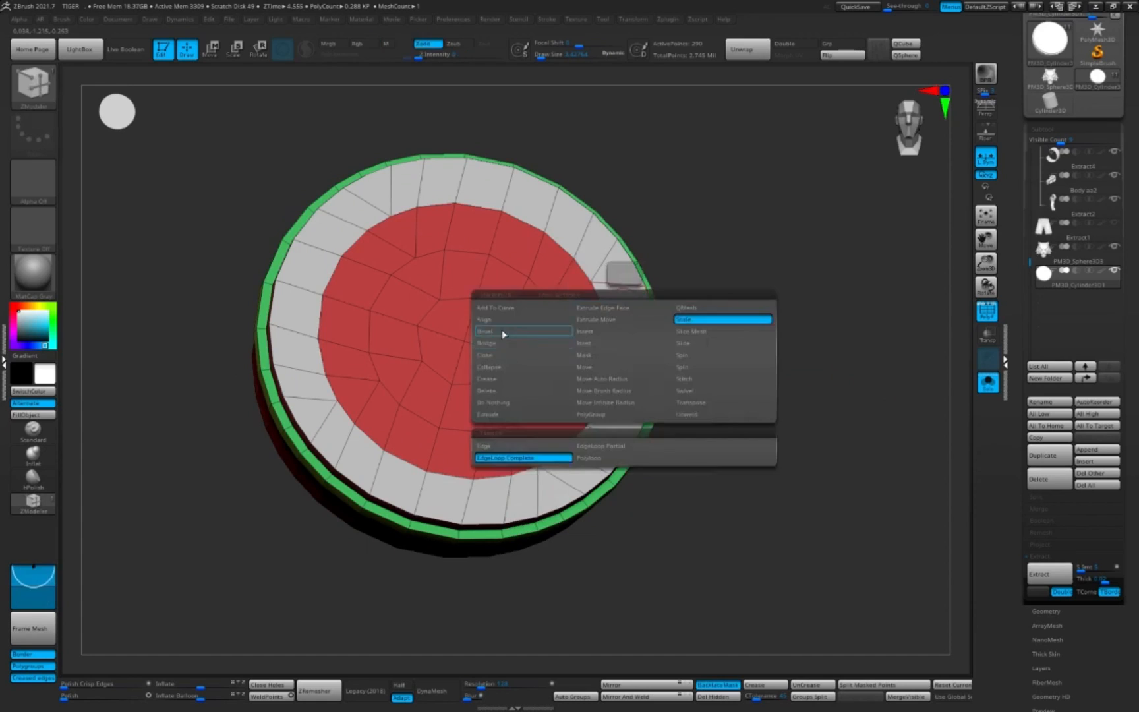
Step: Form a raised rim around the watch dial with ZModeler, scaling complete edge loops and inserting single edge loops
key(space)
drag(715, 306, 620, 315)
key(space)
alt+drag(766, 320, 765, 360)
key(space)
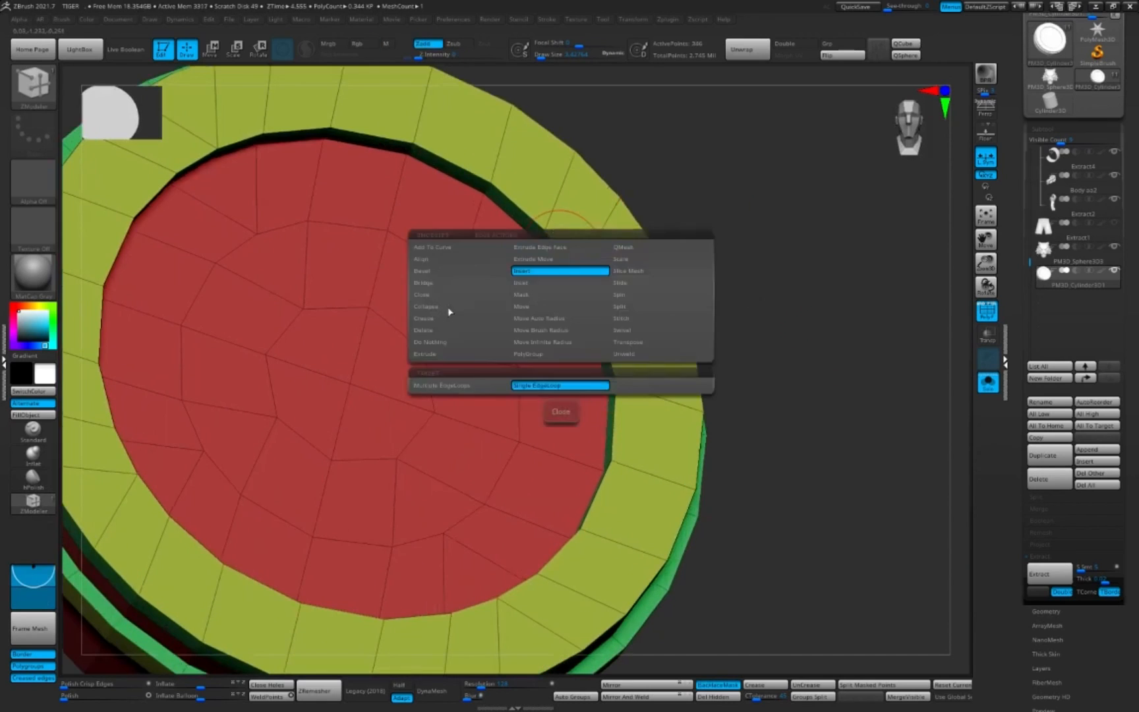
drag(706, 237, 813, 368)
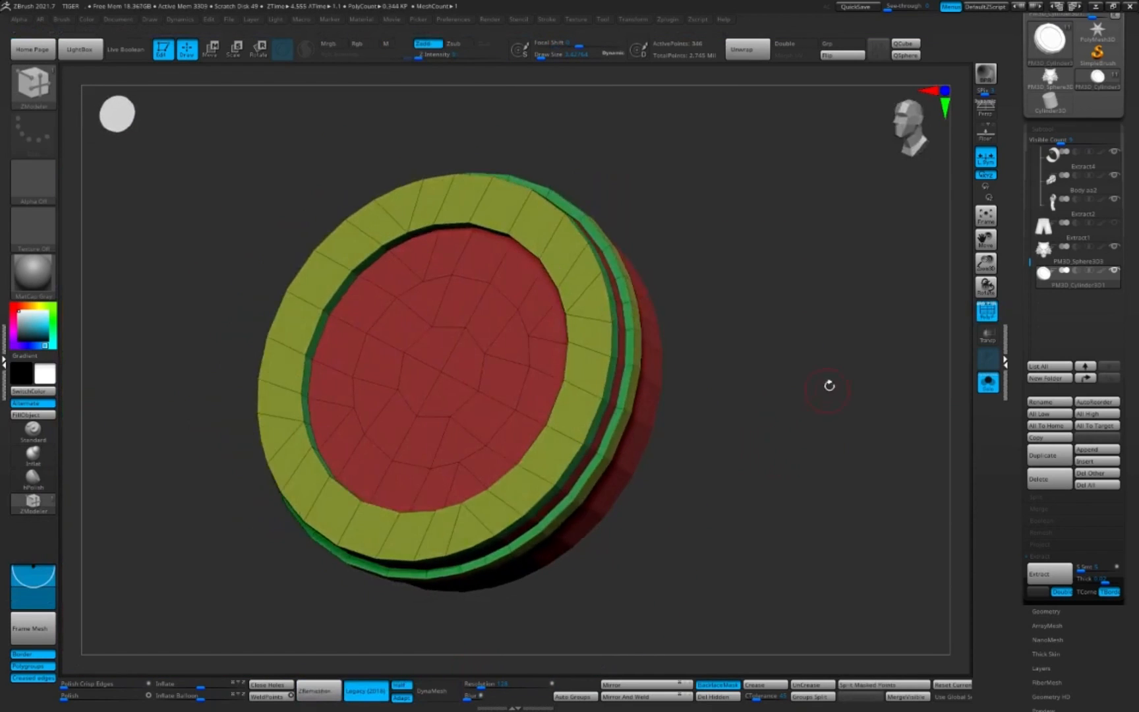
alt+drag(830, 386, 821, 438)
key(space)
key(ctrl+z)
drag(758, 369, 818, 304)
key(ctrl+z)
Step: Show the whole figure again and append a cylinder as a new subtool, making it the active one
click(988, 383)
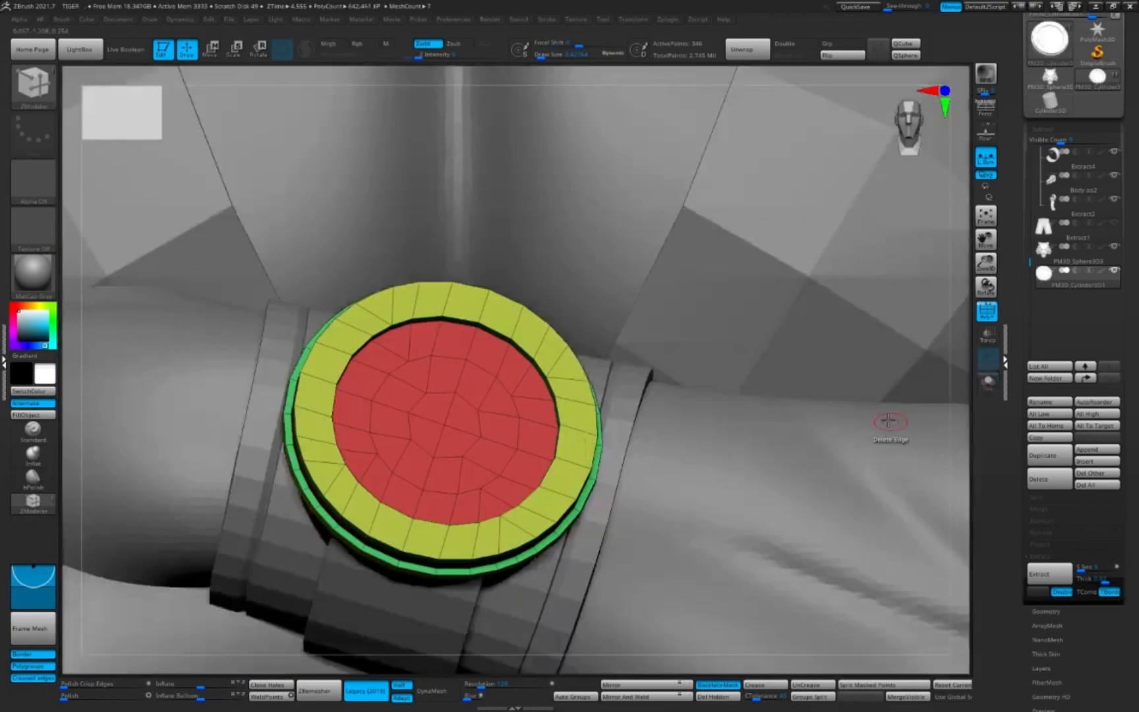
key(shift+f)
alt+drag(956, 435, 903, 529)
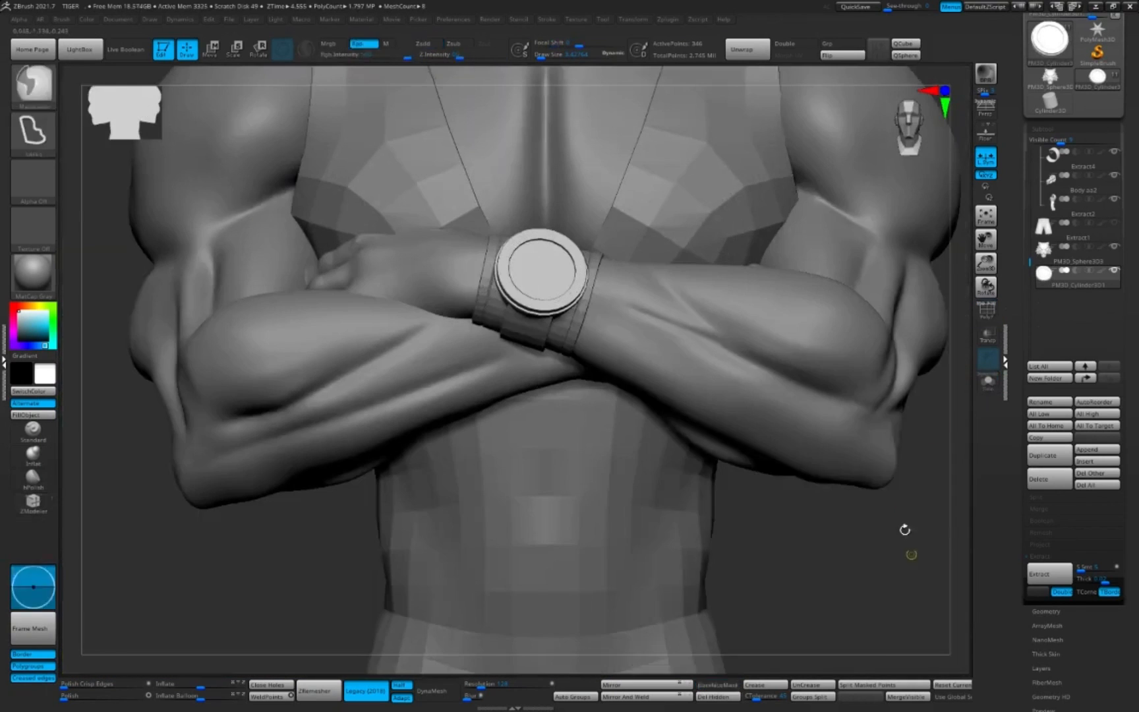
click(1097, 450)
click(707, 475)
key(f)
click(1078, 300)
key(shift+f)
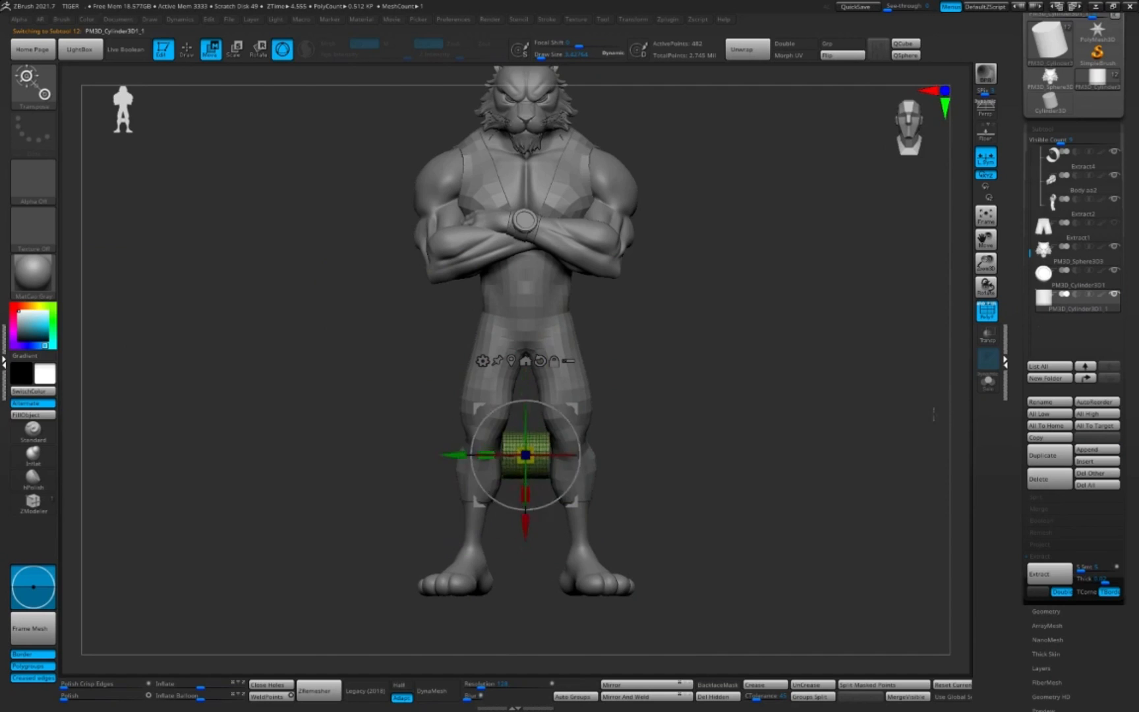
Step: Scale the new cylinder down and raise it from between the legs to the watch on the wrist
click(989, 384)
key(w)
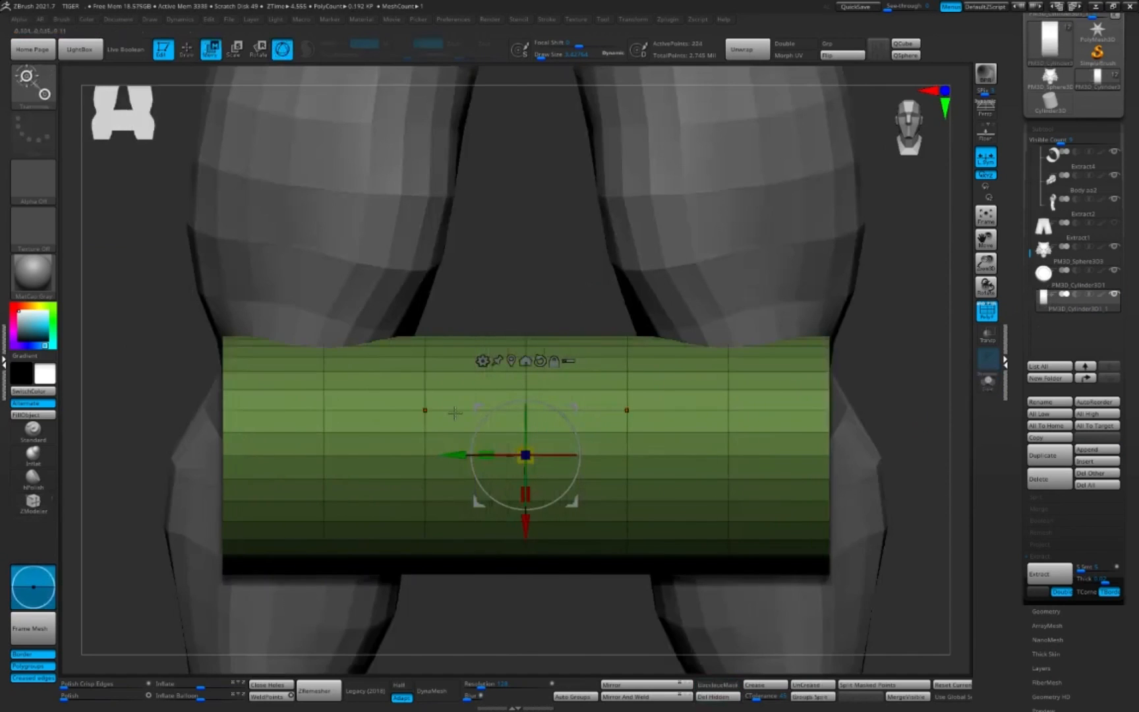
drag(536, 470, 527, 462)
ctrl+right_drag(758, 527, 758, 408)
drag(524, 633, 521, 264)
ctrl+right_drag(778, 409, 789, 513)
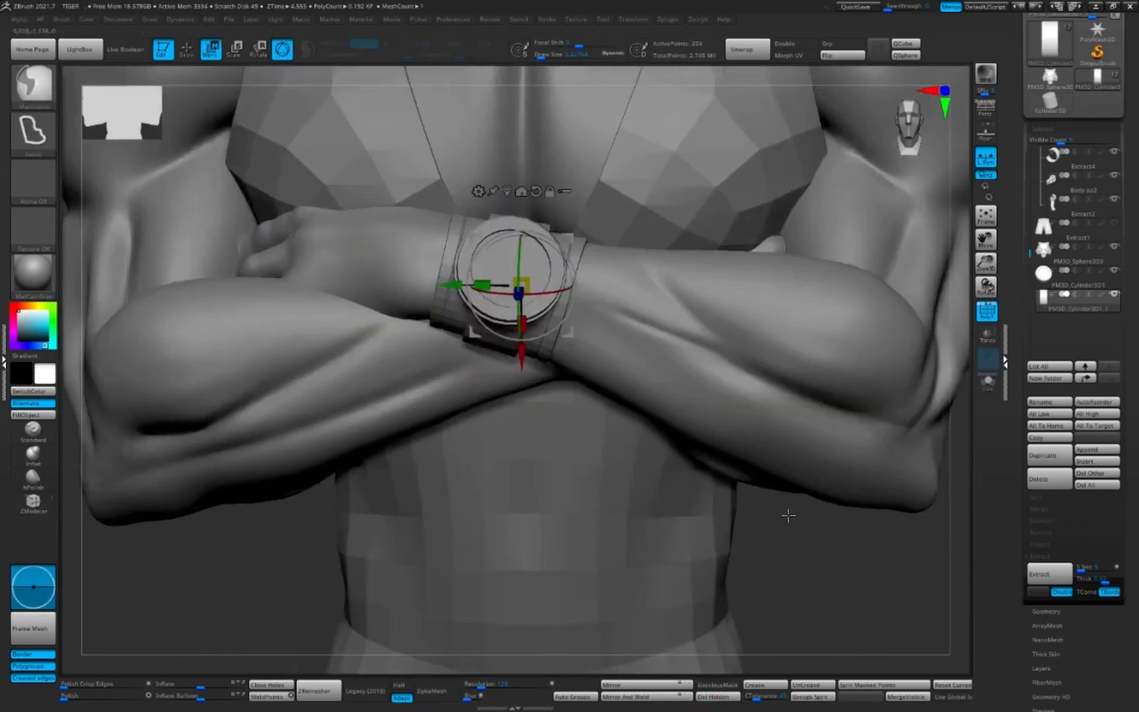
Step: Move the thin cylinder forward along its Z axis, out of the body and towards the front of the watch
click(987, 382)
key(q)
key(shift+f)
click(987, 382)
ctrl+right_drag(527, 250, 513, 115)
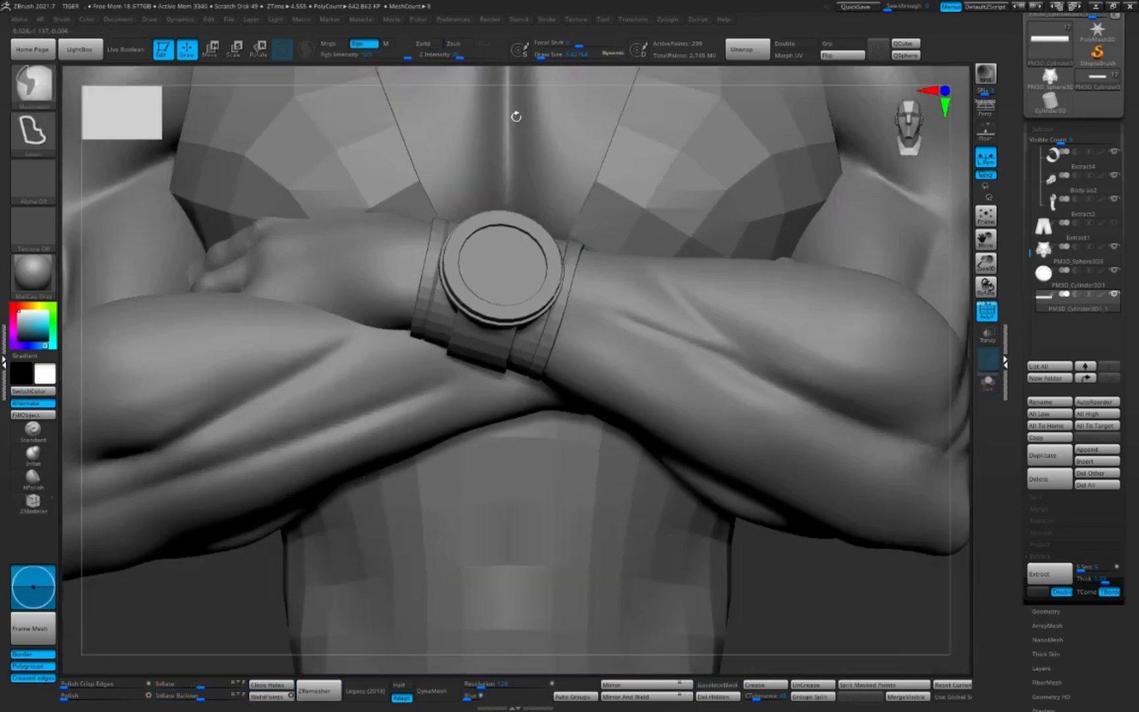
key(w)
drag(745, 547, 876, 422)
ctrl+right_drag(877, 422, 890, 454)
drag(889, 454, 923, 454)
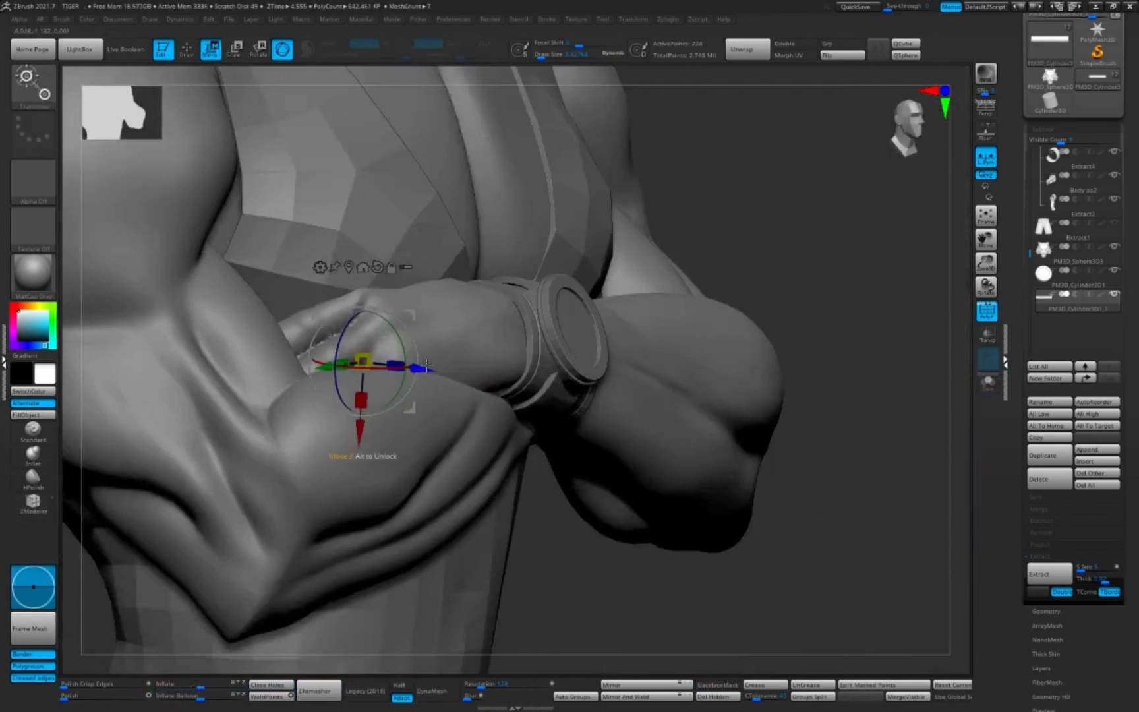
drag(421, 370, 587, 386)
drag(924, 521, 851, 520)
Step: Seat the cylinder as a pin along the lower side of the watch case and stretch it lengthwise by about 1.48
key(shift+f)
ctrl+right_drag(913, 541, 918, 684)
drag(811, 455, 936, 455)
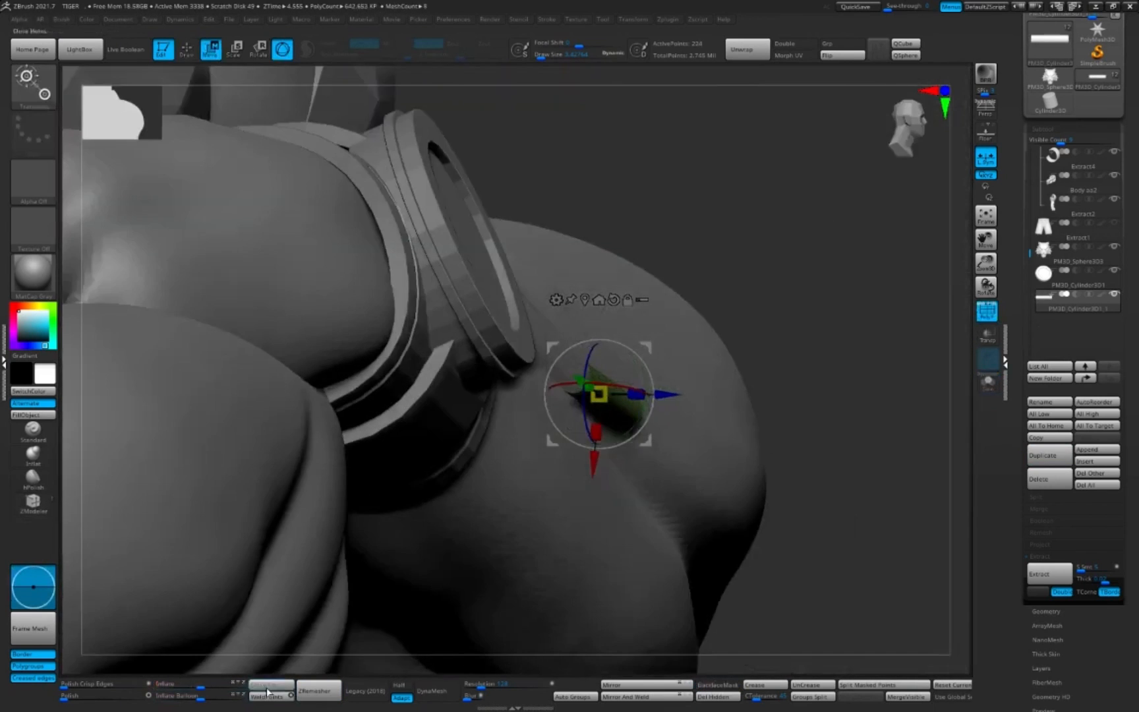
drag(668, 394, 561, 394)
drag(923, 264, 805, 263)
ctrl+right_drag(810, 198, 814, 247)
drag(455, 409, 407, 395)
mouse_move(778, 369)
mouse_down()
mouse_move(855, 310)
mouse_move(738, 389)
mouse_up()
drag(480, 421, 429, 395)
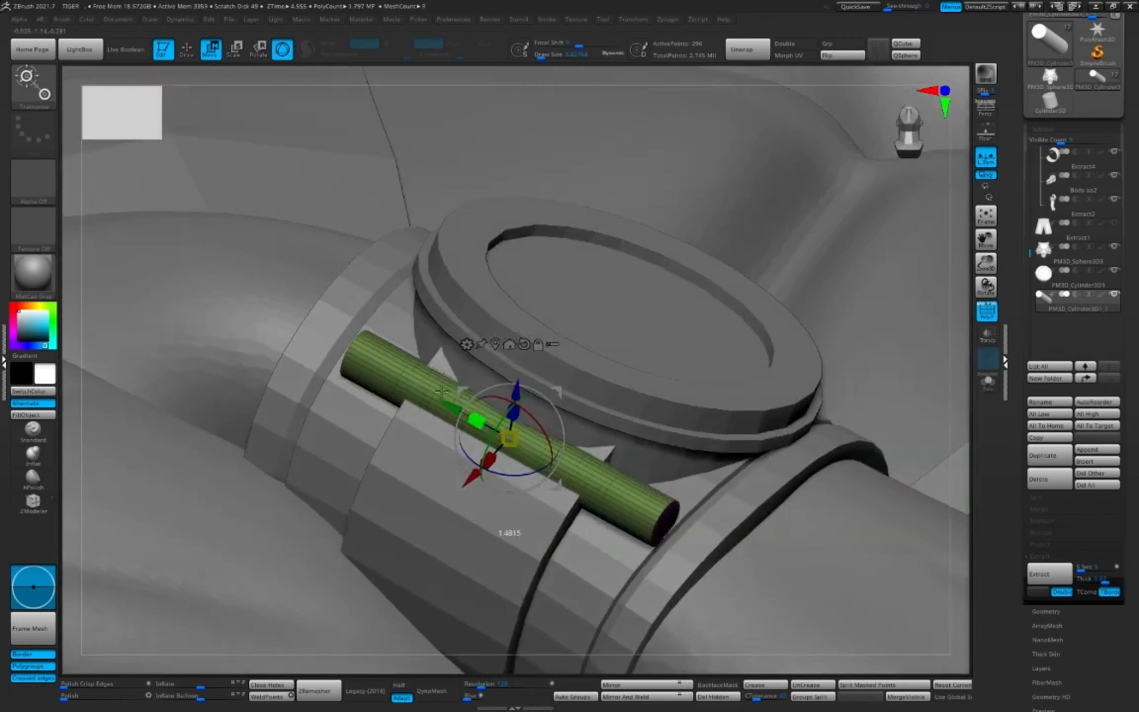
mouse_move(778, 369)
mouse_down()
mouse_move(877, 296)
mouse_move(818, 343)
mouse_up()
Step: Select the watch strap and reshape it near the pin with the Move brush
key(q)
key(shift+f)
ctrl+right_drag(858, 528, 844, 396)
drag(909, 435, 833, 460)
ctrl+right_drag(833, 459, 838, 567)
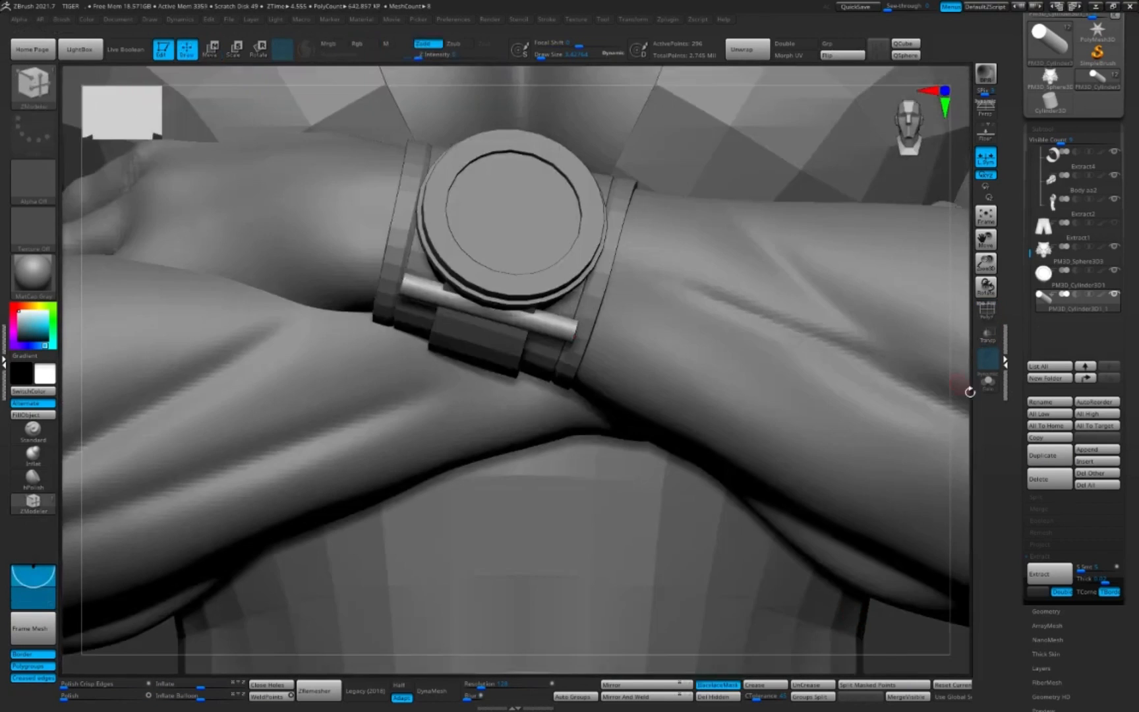
drag(811, 316, 923, 264)
ctrl+right_drag(890, 158, 895, 223)
alt+click(448, 445)
mouse_move(923, 224)
mouse_down()
mouse_move(867, 250)
mouse_move(778, 165)
mouse_up()
key(b)
key(m)
key(v)
key(s)
mouse_move(343, 172)
mouse_down()
mouse_move(501, 165)
mouse_move(369, 178)
mouse_move(402, 191)
mouse_up()
Step: Duplicate the pin and place the copy along the upper side of the watch case
alt+click(404, 374)
ctrl+right_drag(851, 409, 851, 284)
drag(851, 284, 872, 342)
key(w)
ctrl+right_drag(872, 342, 873, 422)
ctrl+drag(478, 501, 497, 410)
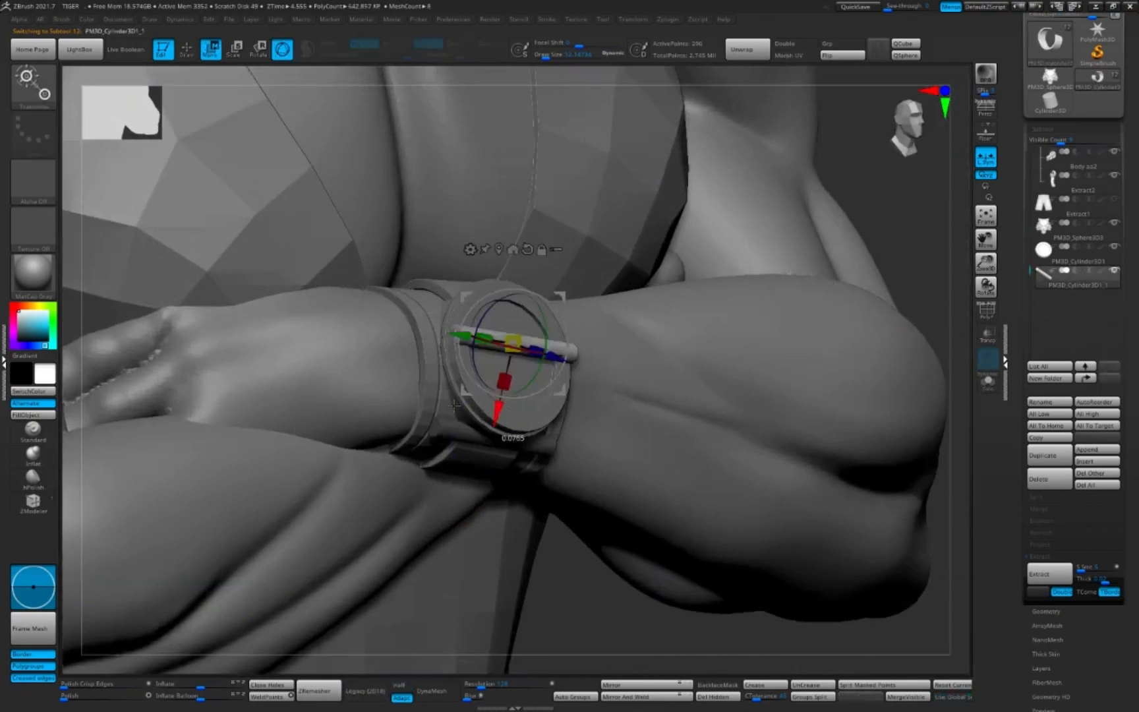
drag(890, 217, 923, 217)
mouse_move(857, 300)
mouse_down()
mouse_move(921, 293)
mouse_move(850, 290)
mouse_up()
Step: Select the watch strap and insert single edge loops near both of its side edges with ZModeler
key(q)
mouse_move(864, 396)
mouse_down()
mouse_move(935, 422)
mouse_move(926, 462)
mouse_move(908, 494)
mouse_move(824, 474)
mouse_up()
alt+click(445, 409)
mouse_move(864, 422)
ctrl+right_down()
mouse_move(859, 326)
mouse_move(871, 396)
ctrl+right_up()
shift+drag(870, 396, 895, 398)
ctrl+right_drag(895, 398, 872, 498)
drag(871, 498, 917, 503)
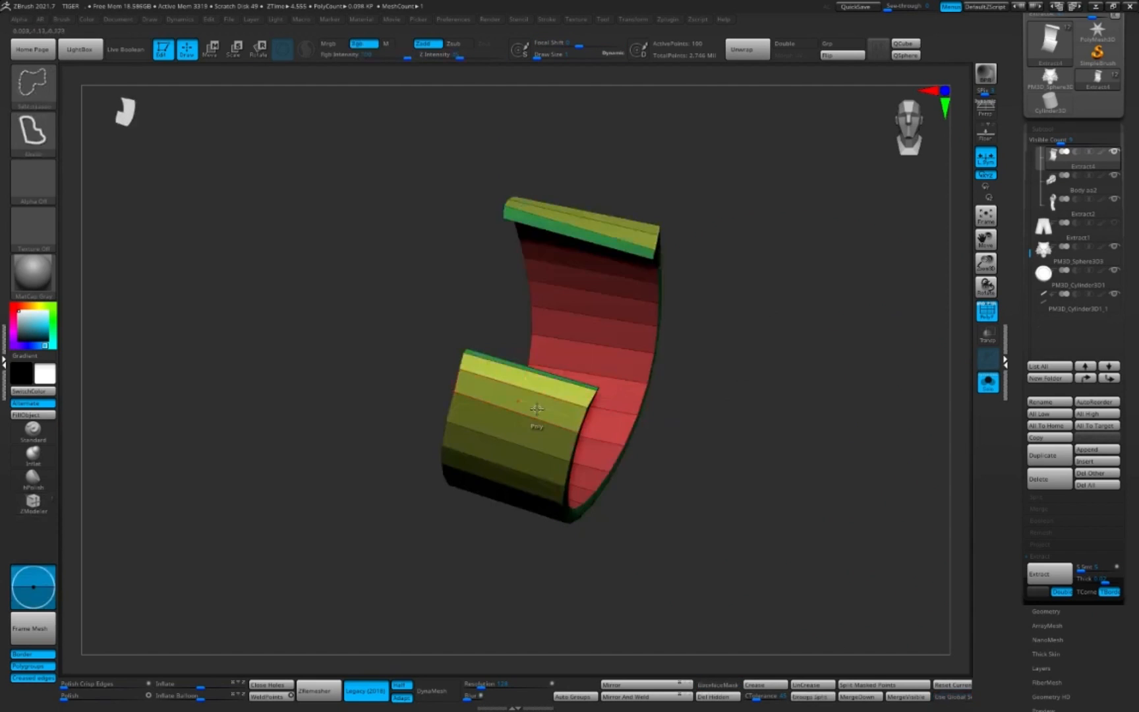
ctrl+right_drag(468, 375, 488, 429)
key(space)
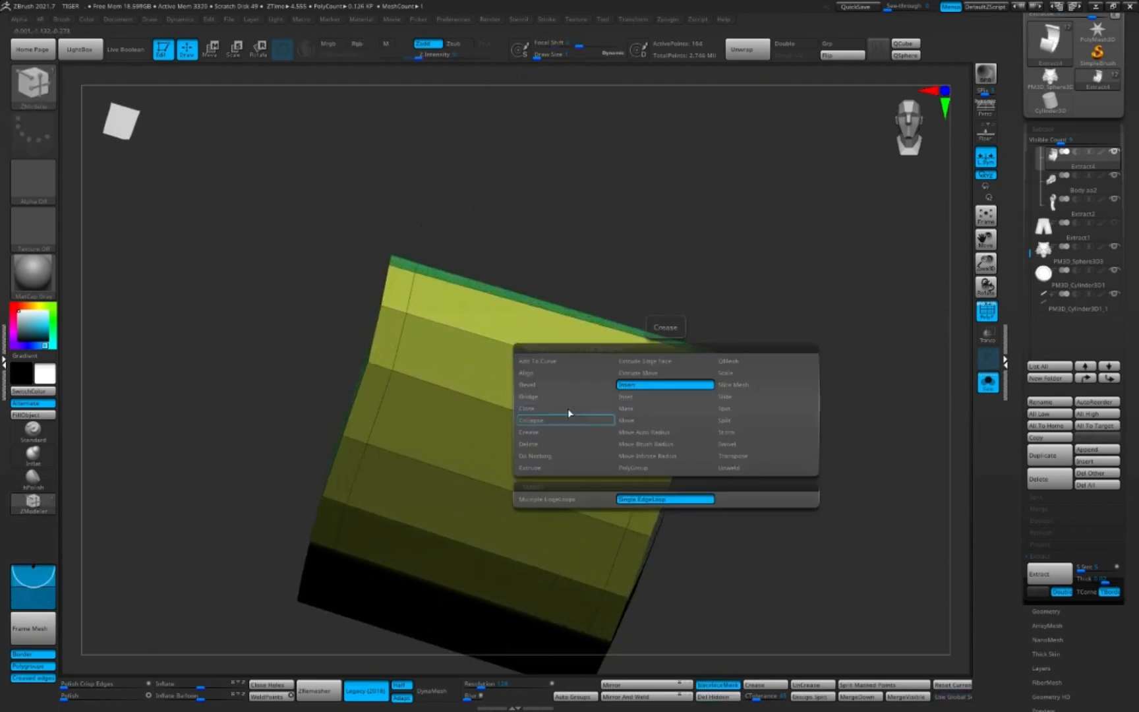
drag(758, 422, 804, 402)
Step: Work the strap's side edge loops into narrow bands, using the EdgeLoop target in ZModeler
ctrl+right_drag(804, 402, 805, 461)
key(space)
click(722, 504)
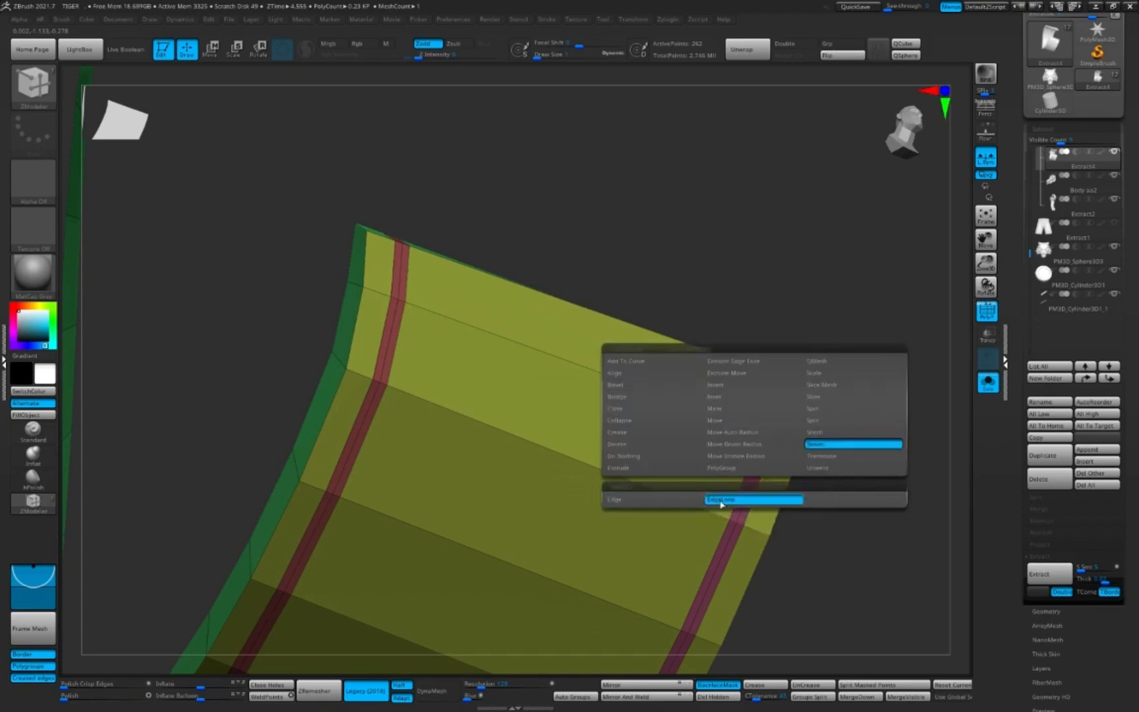
click(745, 491)
Step: Save the project and choose another brush
ctrl+right_drag(732, 343, 744, 252)
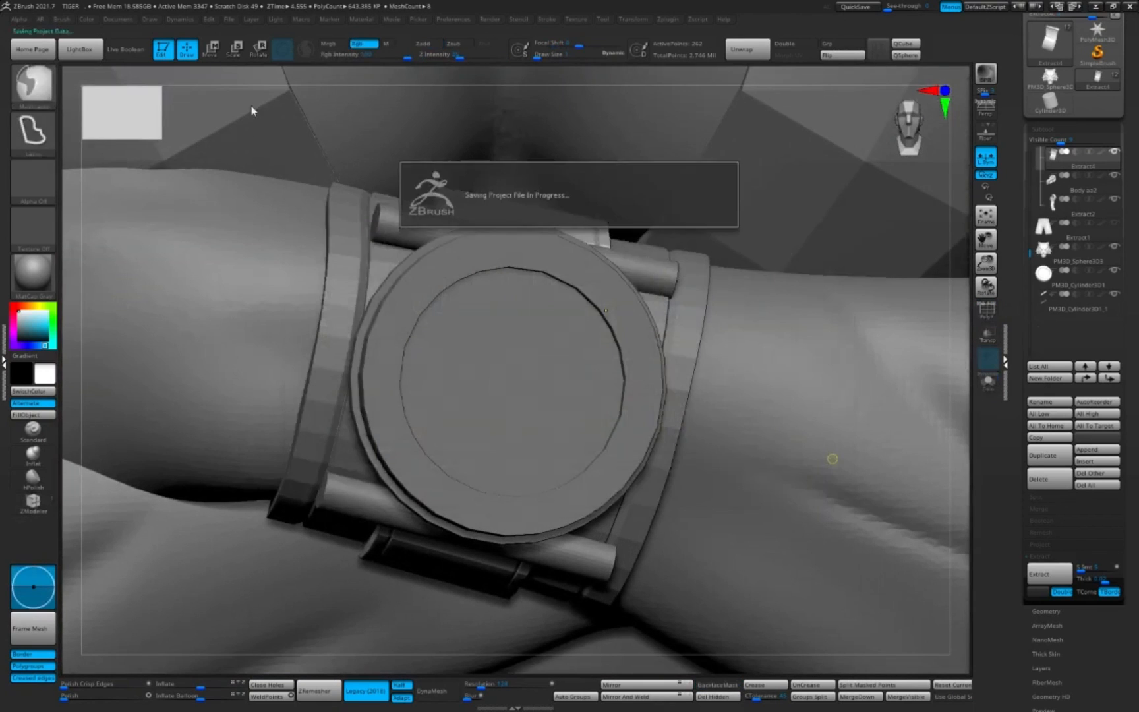
key(b)
click(153, 274)
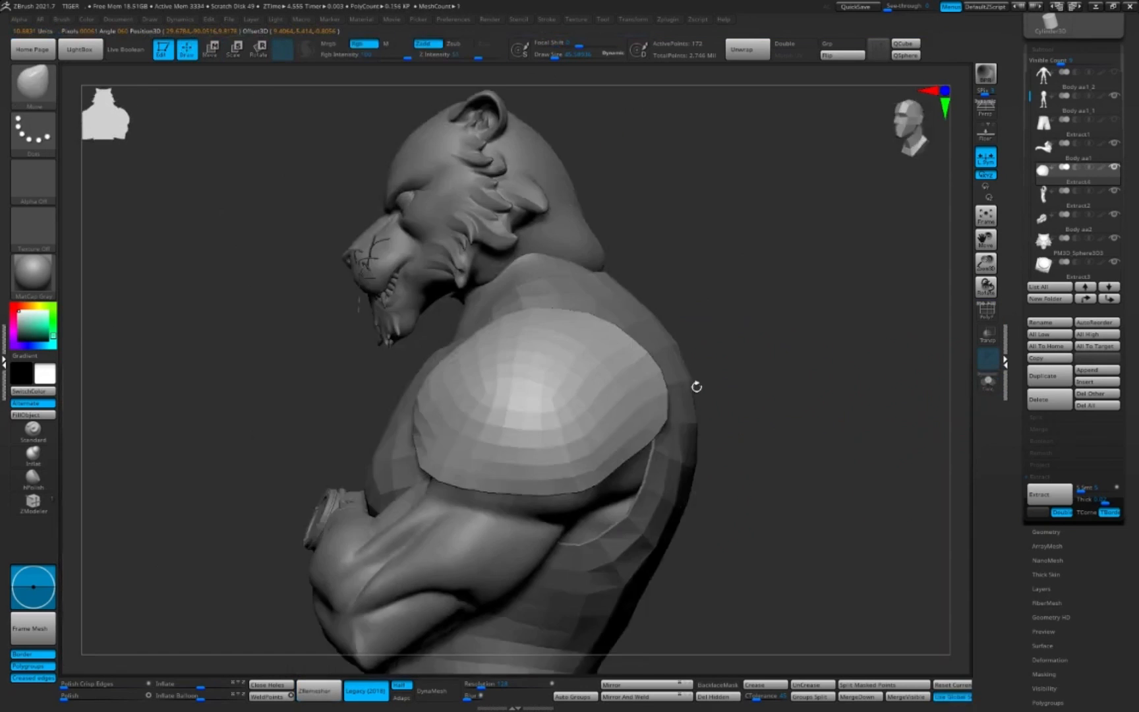
Step: Pull the shoulder pad's lower edge down into a pointed tab over the upper arm with the Move brush
mouse_move(696, 386)
mouse_down()
mouse_move(809, 376)
mouse_move(591, 471)
mouse_up()
drag(751, 486, 592, 497)
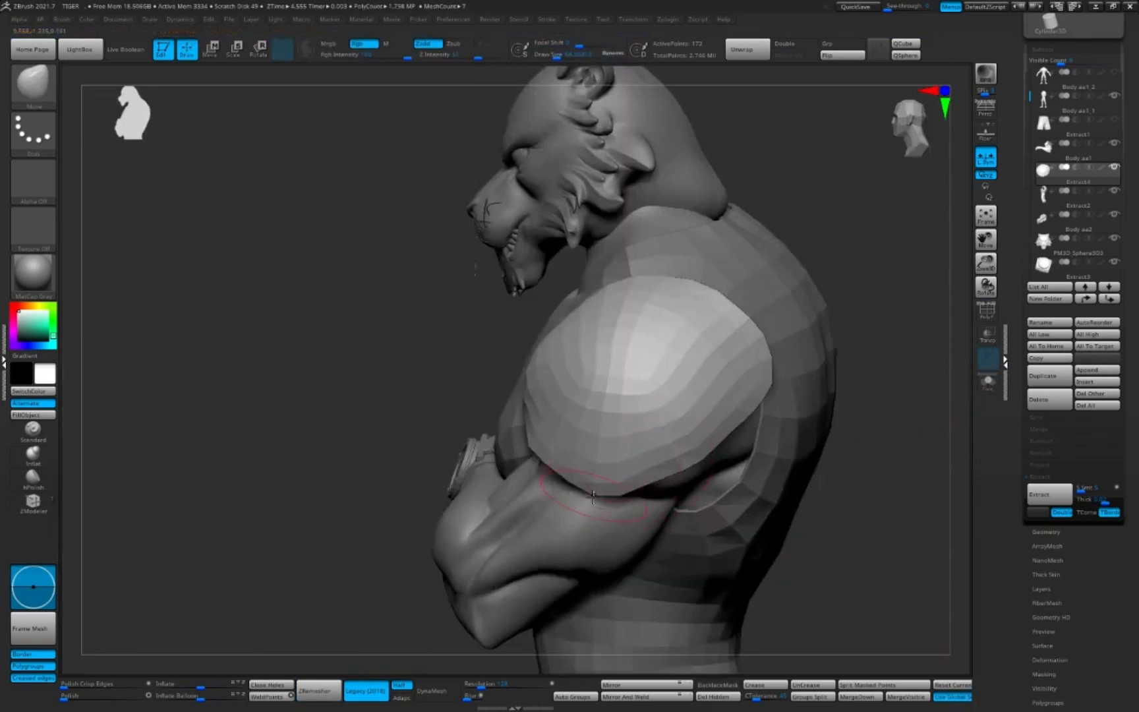
right_drag(703, 446, 562, 460)
drag(546, 466, 562, 460)
right_drag(562, 460, 664, 475)
key(shift+f)
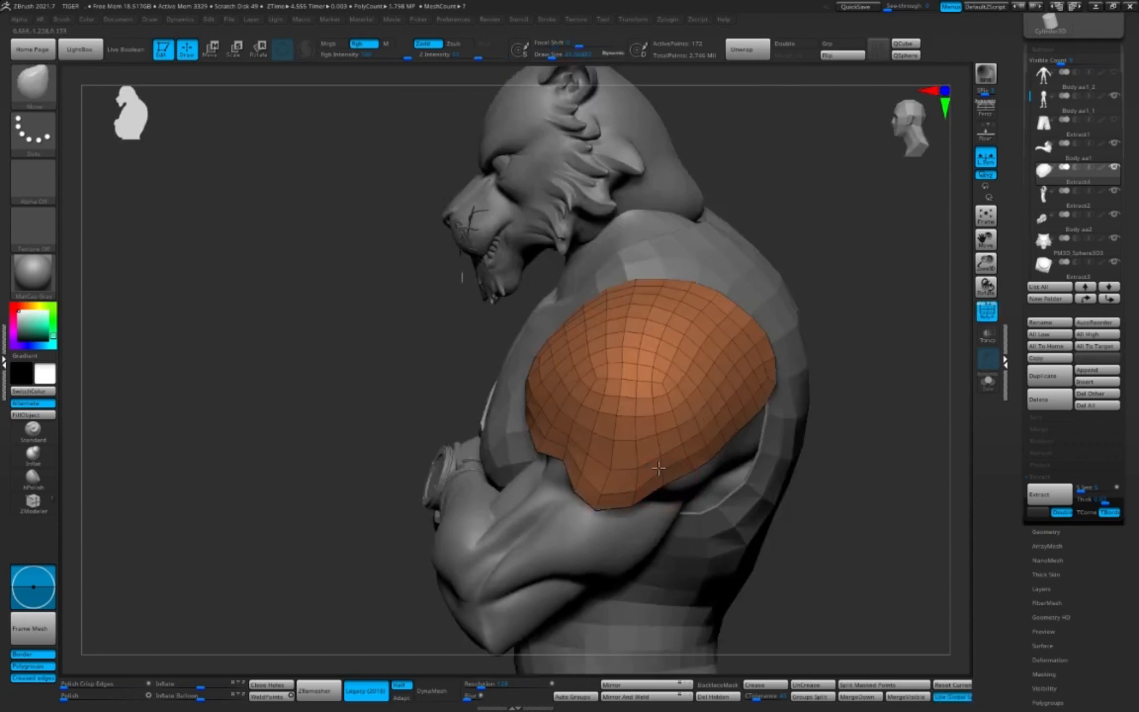
drag(696, 464, 717, 473)
right_drag(758, 470, 785, 475)
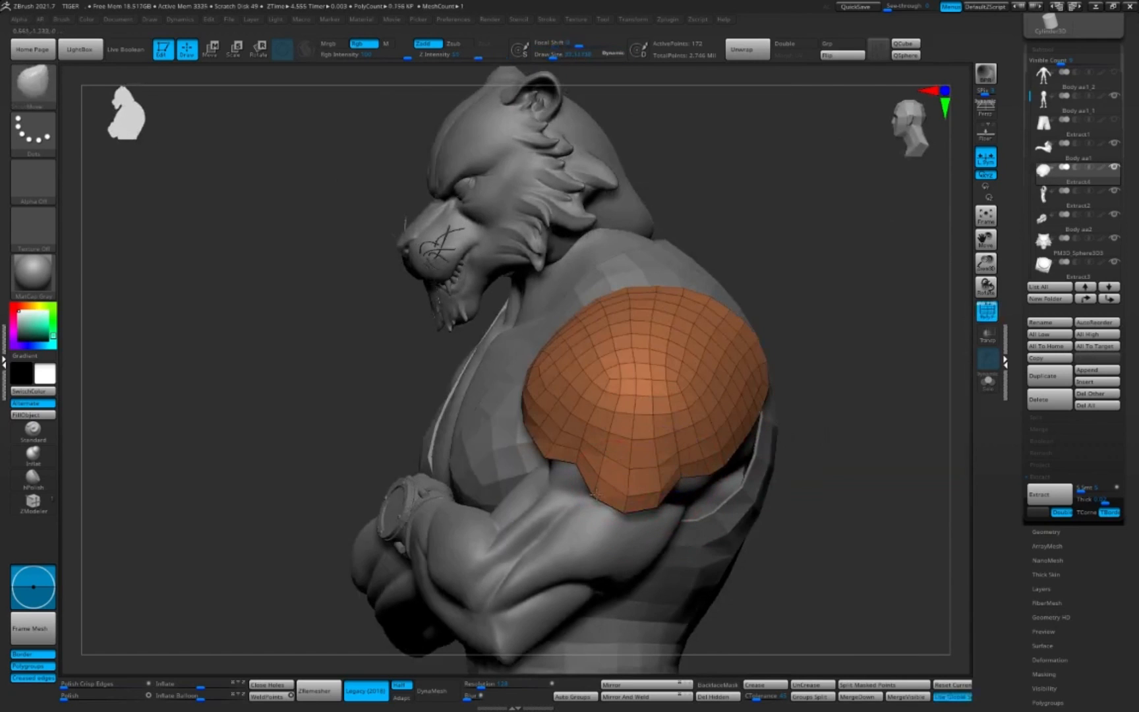
Step: Switch to ZModeler and extend the shoulder pad's border with an extra row of polygons
mouse_move(650, 517)
right_down()
mouse_move(763, 407)
mouse_move(707, 428)
mouse_move(645, 320)
mouse_move(501, 359)
mouse_move(669, 353)
mouse_move(489, 383)
mouse_move(491, 336)
mouse_move(445, 318)
right_up()
key(b)
key(z)
key(m)
key(space)
right_drag(472, 358, 709, 426)
Step: Split the shoulder pad into polygroups with Groups By Normals and isolate its border polygons
click(1048, 703)
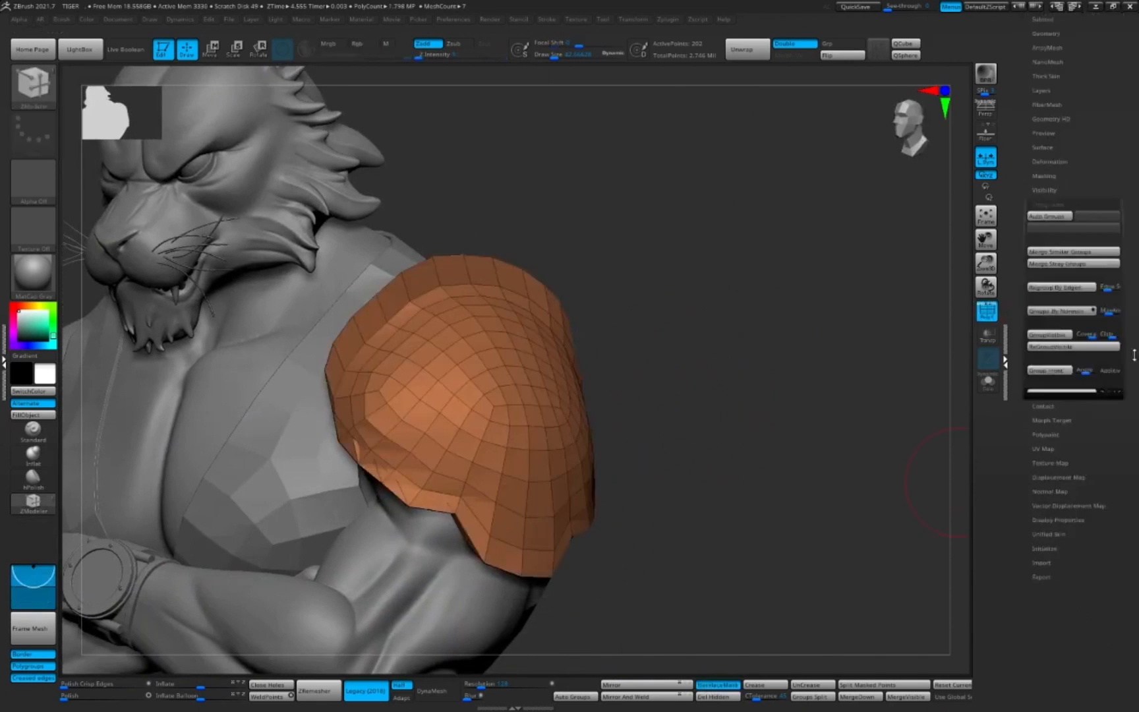
click(1059, 390)
ctrl+shift+click(348, 440)
mouse_move(631, 379)
right_down()
mouse_move(718, 379)
mouse_move(282, 315)
mouse_move(169, 445)
mouse_move(712, 285)
mouse_move(602, 316)
mouse_move(628, 303)
mouse_move(409, 317)
right_up()
ctrl+shift+click(717, 379)
key(s)
Step: Hide the surplus border polygons of the shoulder pad and trim them away
ctrl+shift+click(369, 291)
ctrl+shift+drag(834, 333, 857, 359)
right_drag(501, 326, 632, 325)
mouse_move(626, 310)
ctrl+alt+shift+mouse_down()
mouse_move(595, 307)
mouse_move(620, 336)
ctrl+alt+shift+mouse_up()
ctrl+shift+drag(834, 333, 857, 356)
mouse_move(857, 356)
right_down()
mouse_move(813, 362)
mouse_move(669, 656)
mouse_move(527, 495)
right_up()
Step: Show the entire shoulder pad, assign it to a single polygroup, and activate the Move brush
key(b)
key(m)
key(v)
mouse_move(451, 351)
right_down()
mouse_move(656, 247)
mouse_move(453, 326)
mouse_move(809, 354)
mouse_move(630, 331)
right_up()
ctrl+shift+click(809, 353)
key(ctrl+w)
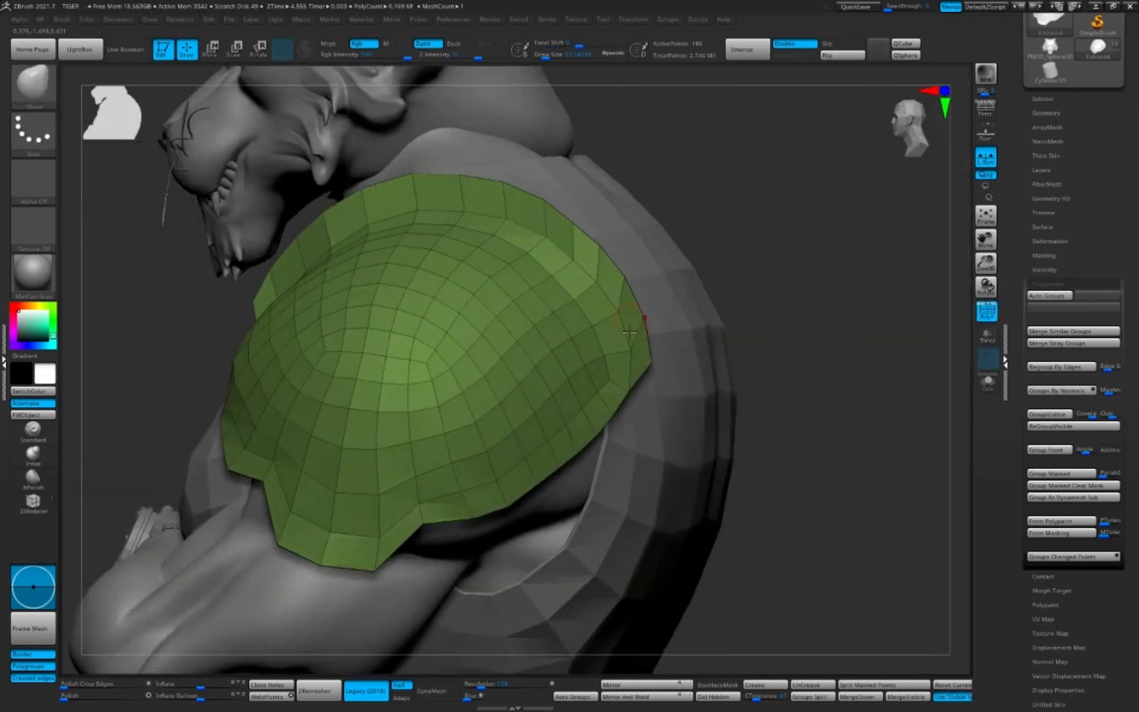
Step: Pull the shoulder pad's upper rear border outward with the Move brush to smooth its outline
drag(631, 279, 617, 264)
right_drag(617, 264, 665, 245)
drag(561, 218, 553, 206)
right_drag(552, 205, 554, 264)
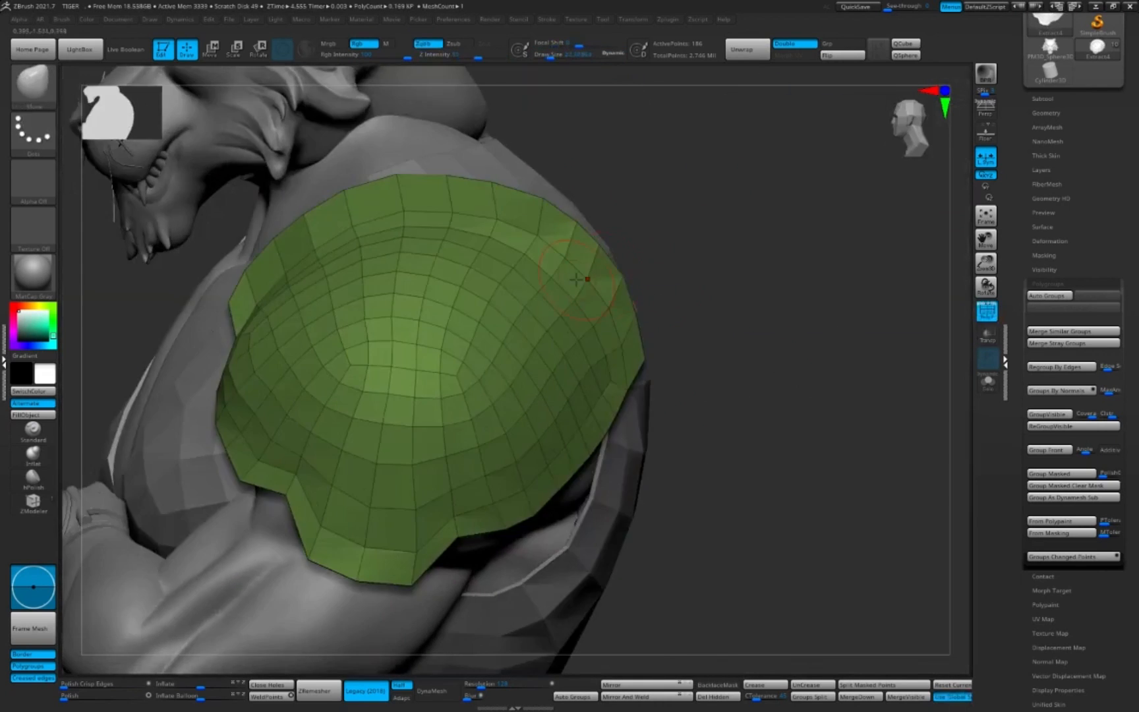
Step: Check the shoulder pad's fit on the figure from the front, with and without the polygon wireframe
right_drag(725, 277, 610, 284)
key(shift+f)
key(f)
mouse_move(778, 270)
right_down()
mouse_move(854, 262)
mouse_move(725, 389)
mouse_move(824, 432)
mouse_move(877, 429)
right_up()
key(shift+f)
key(shift+f)
key(shift+f)
key(b)
key(z)
key(m)
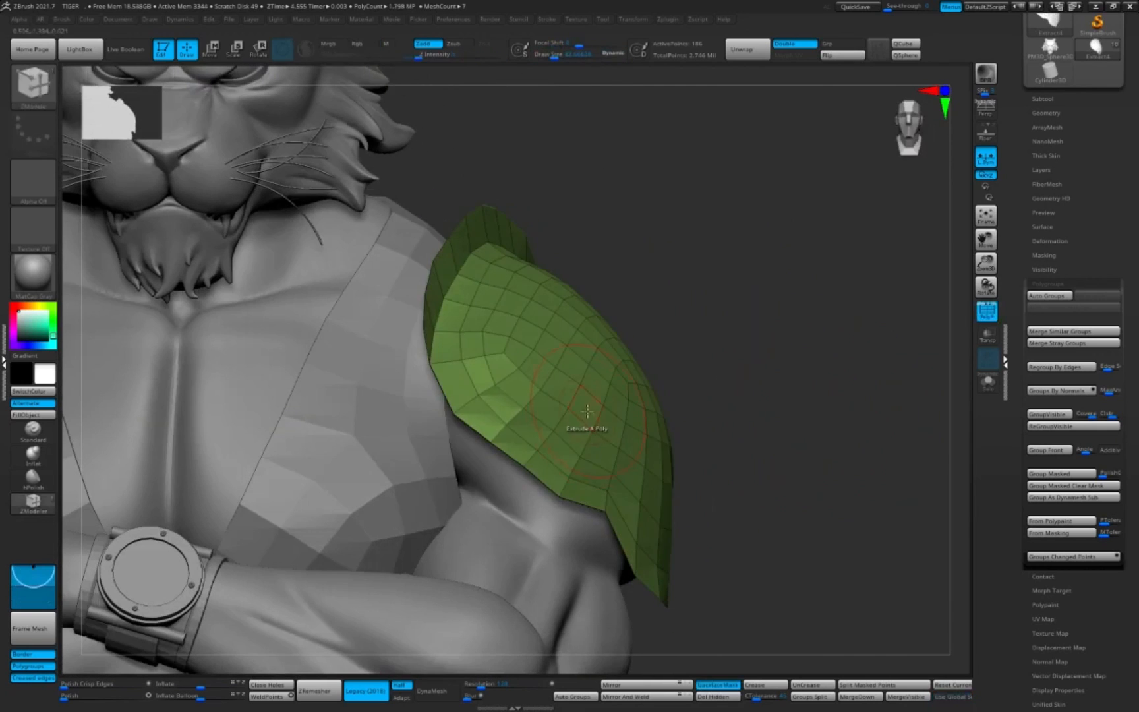
key(s)
key(b)
key(m)
key(v)
Step: Give the shoulder pad thickness with Panel Loops from the edge loop geometry settings
key(shift+f)
mouse_move(778, 448)
ctrl+right_down()
mouse_move(785, 389)
mouse_move(758, 352)
ctrl+right_up()
key(shift+f)
drag(1060, 117, 1060, 255)
click(1060, 253)
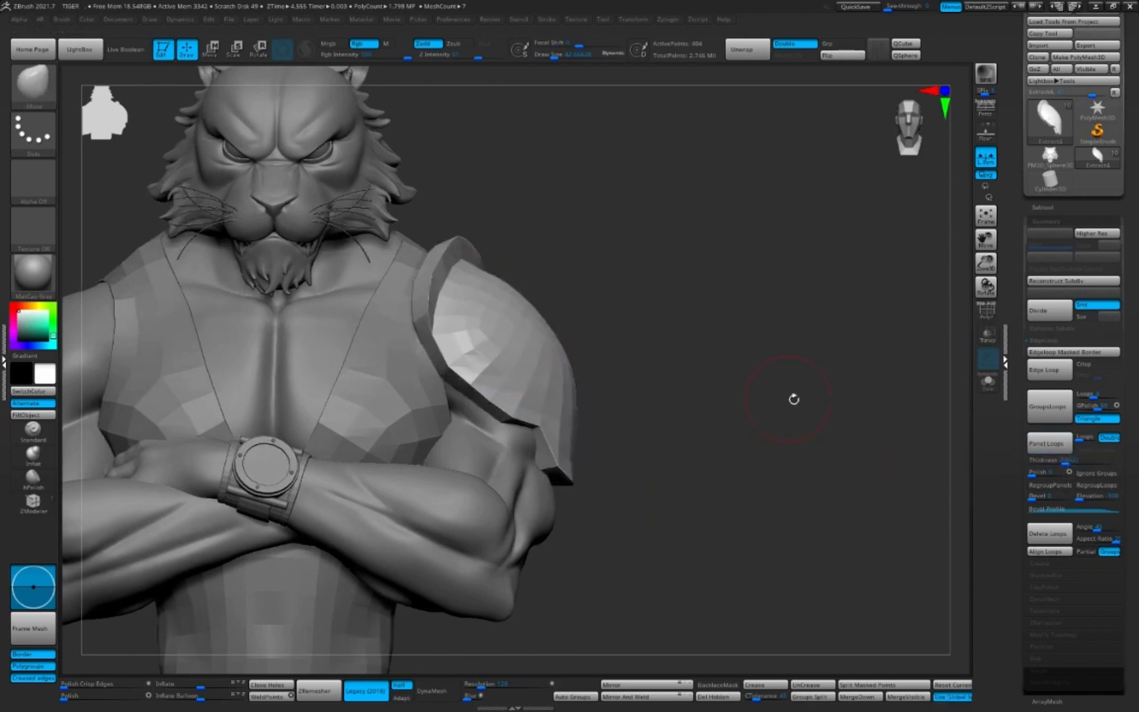
Step: Review the thickened shoulder pad on the full figure and save the project as TIGER
right_drag(793, 399, 590, 429)
right_drag(745, 392, 887, 370)
shift+right_drag(732, 336, 753, 329)
key(shift+f)
key(f)
key(shift+f)
key(ctrl+s)
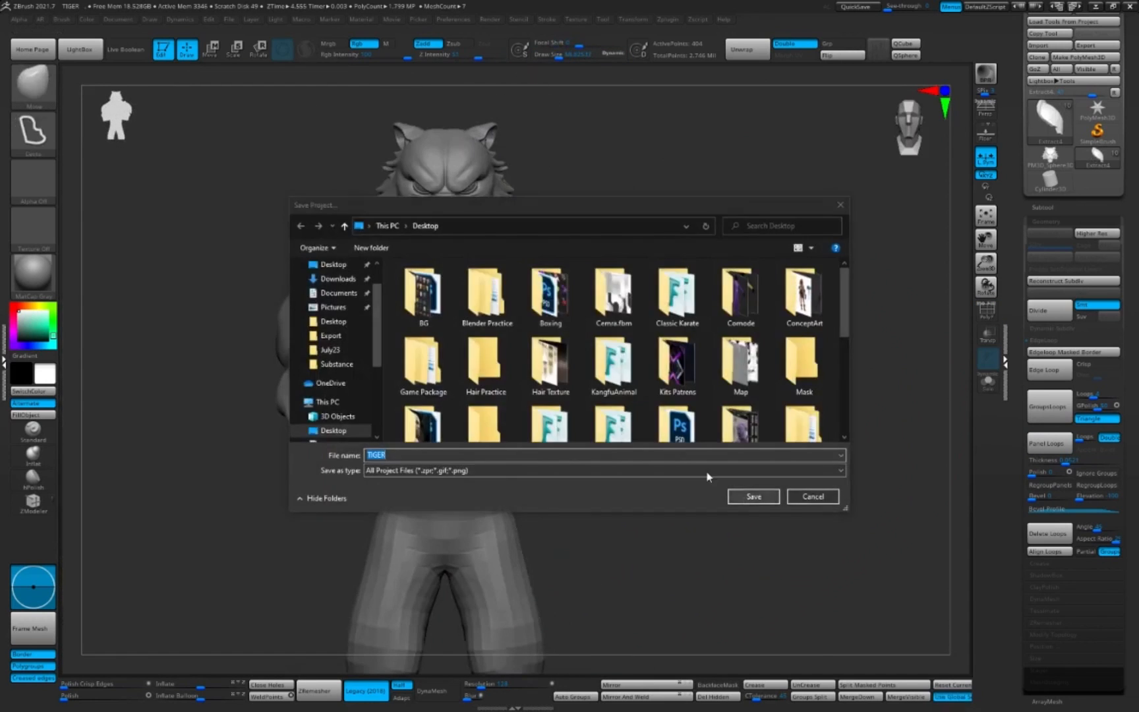
key(Return)
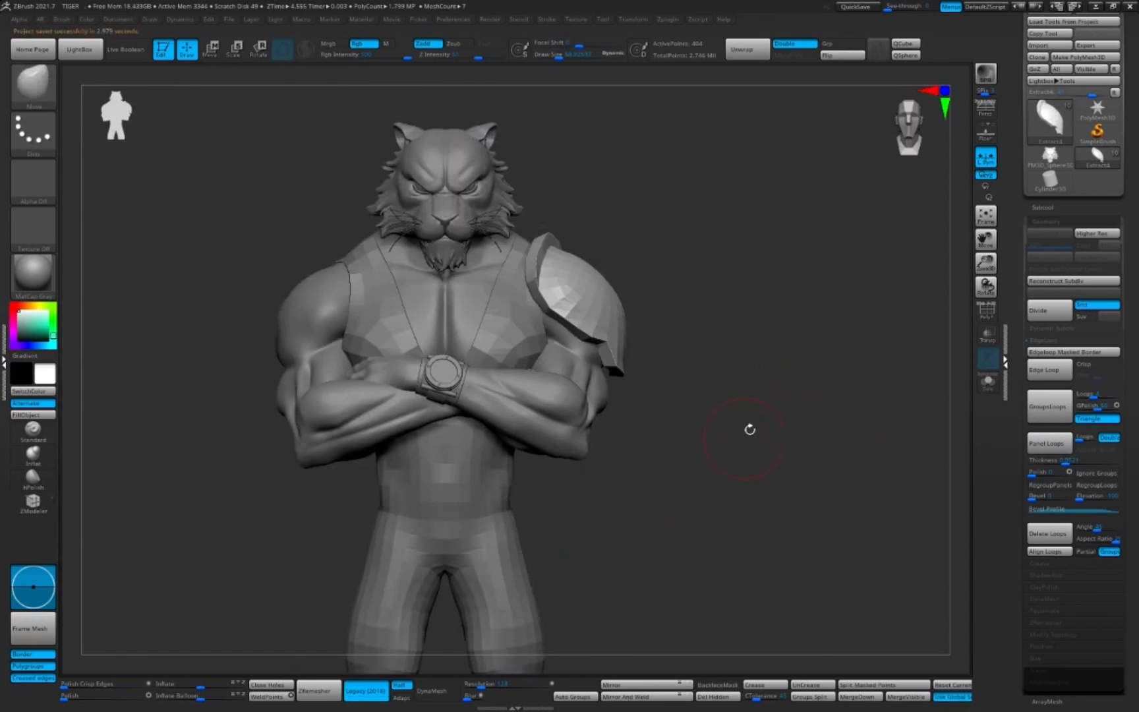
Step: Reshape the shoulder pad's upper surface and outer contour with the Move brush, adjusting the brush size between strokes
mouse_move(750, 427)
right_down()
mouse_move(687, 440)
mouse_move(501, 414)
right_up()
key(shift+f)
key(s)
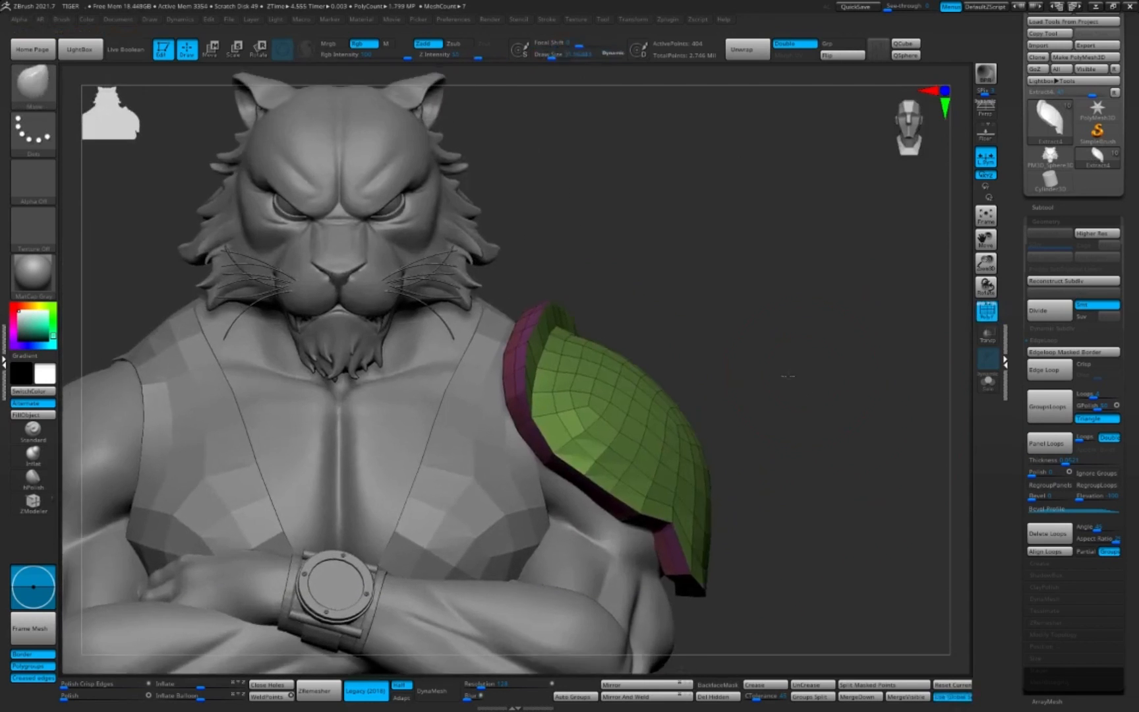
right_drag(501, 415, 675, 334)
key(s)
drag(620, 328, 632, 323)
key(s)
mouse_move(778, 298)
right_down()
mouse_move(733, 310)
mouse_move(752, 308)
right_up()
drag(669, 350, 673, 339)
mouse_move(758, 316)
right_down()
mouse_move(852, 328)
mouse_move(725, 339)
right_up()
key(shift+f)
key(f)
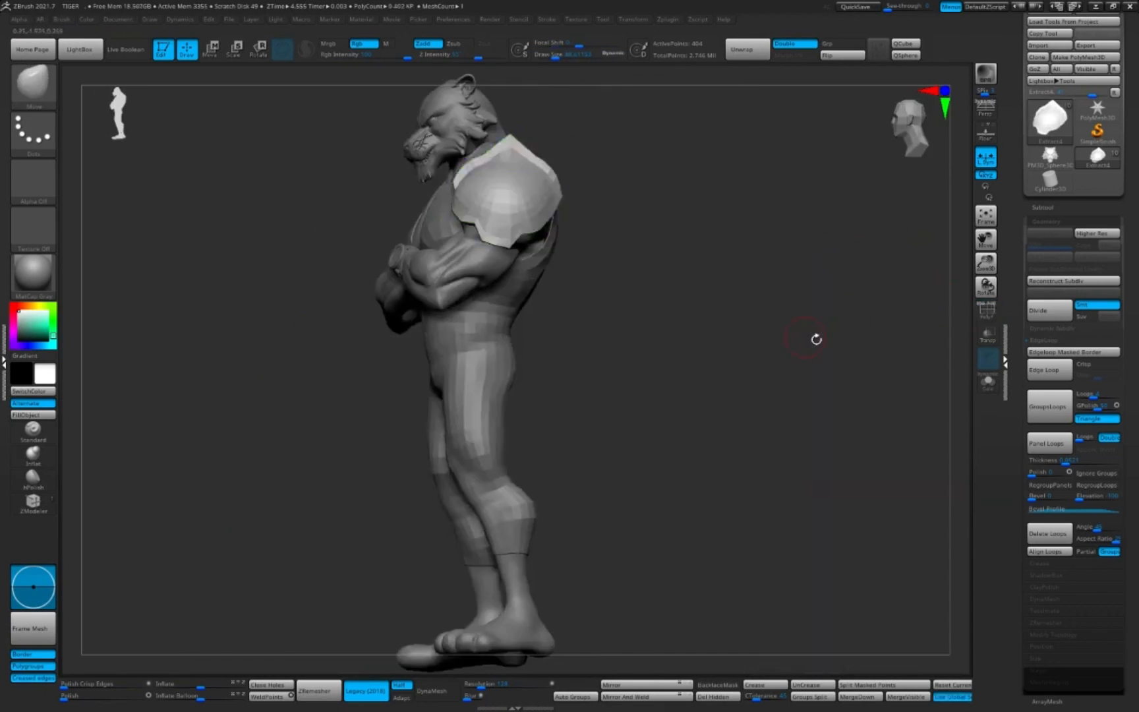
Step: Adjust the shoulder pad's upper area with the Move brush, check it on the figure and save the project
mouse_move(816, 338)
mouse_down()
mouse_move(822, 312)
mouse_move(685, 341)
mouse_move(856, 306)
mouse_move(635, 365)
mouse_up()
key(shift+f)
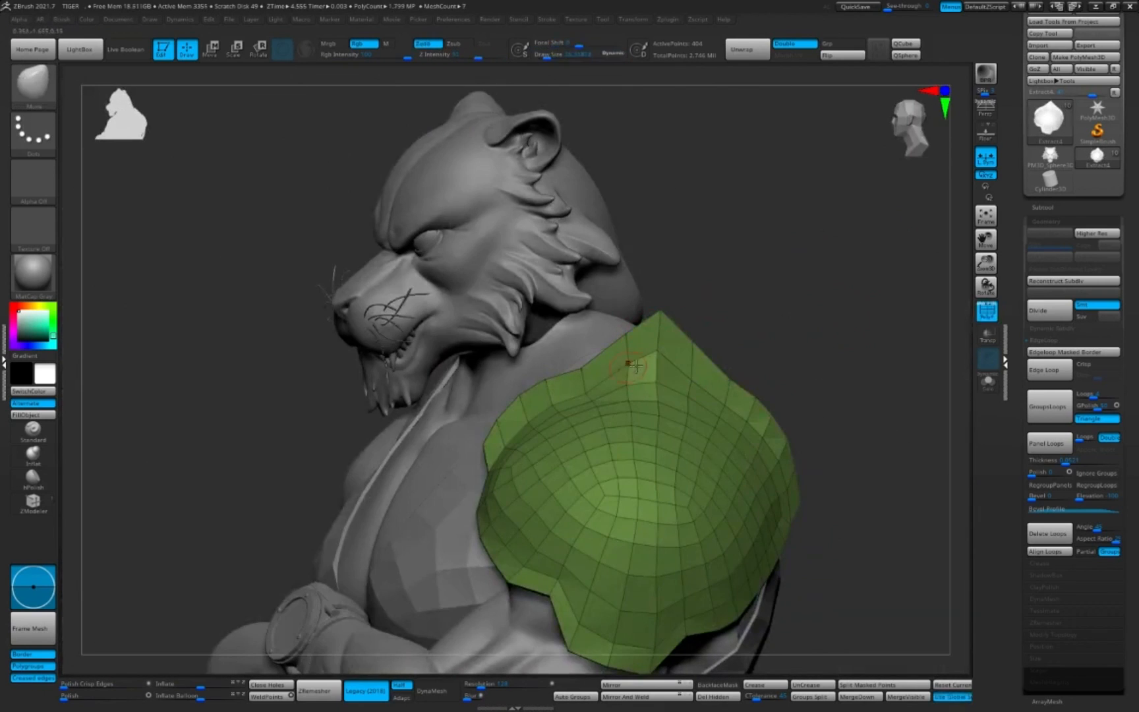
mouse_move(592, 385)
right_down()
mouse_move(722, 361)
mouse_move(609, 373)
right_up()
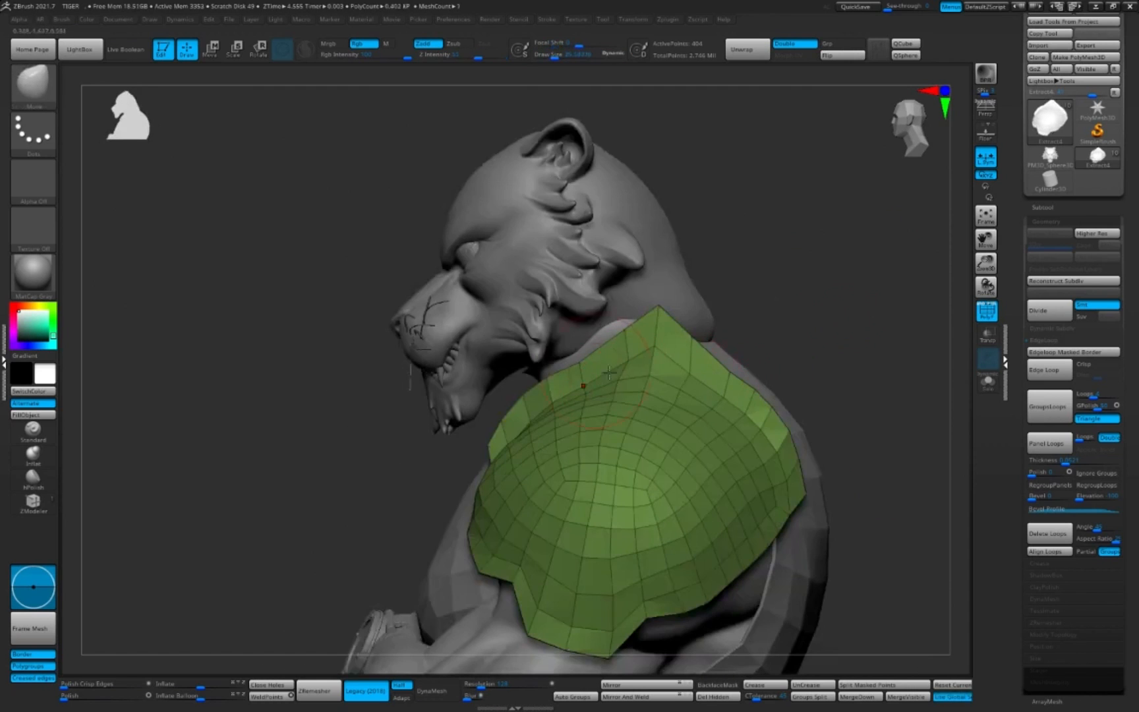
key(shift+f)
key(f)
key(ctrl+s)
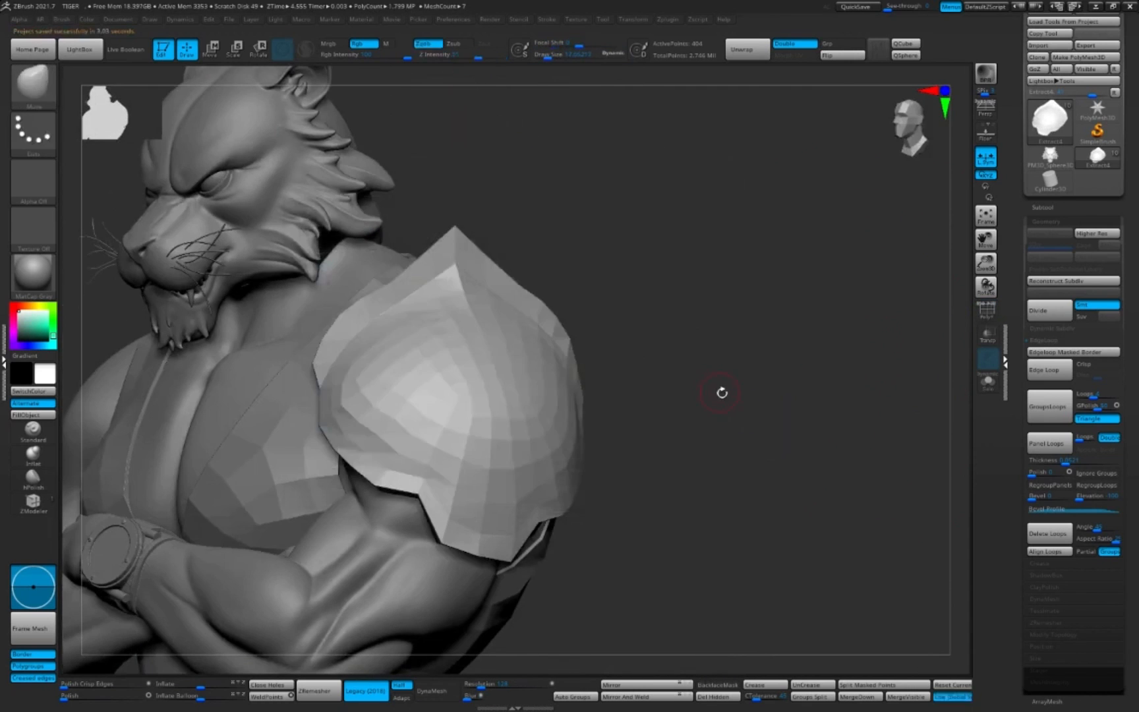
Step: Insert a round mechanical bolt from the IMM Parts brush onto the front of the smooth shoulder pad
drag(722, 393, 786, 407)
key(f)
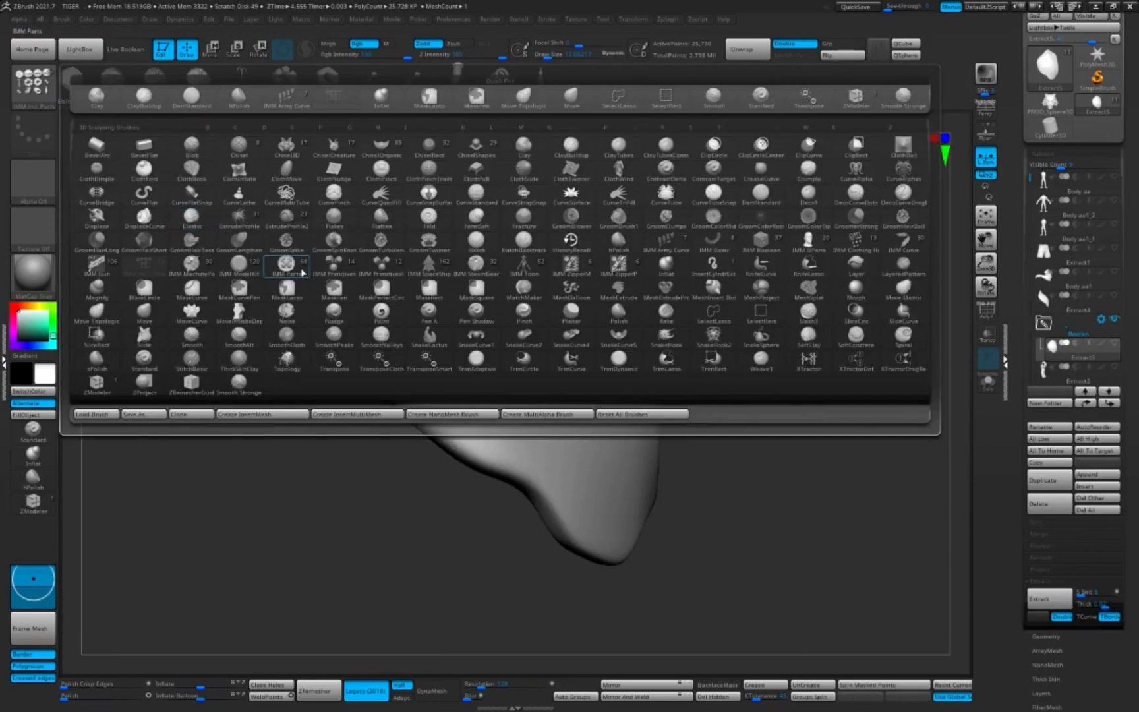
click(302, 271)
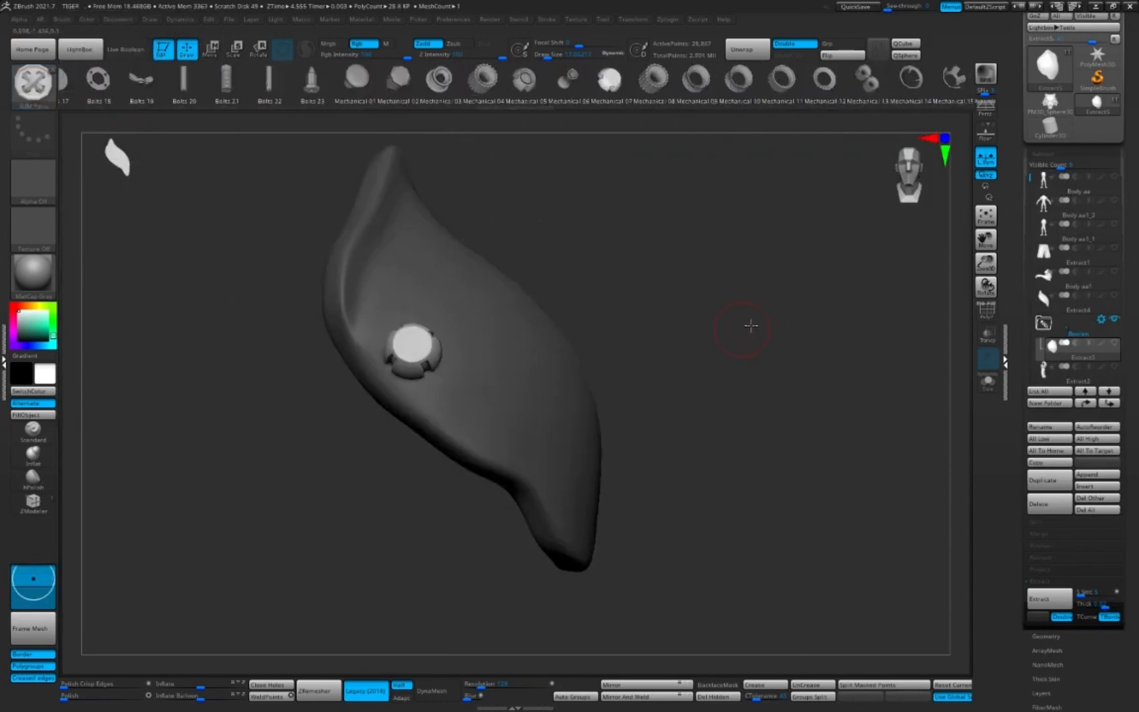
Step: Scale the inserted bolt and position it so it passes through the shoulder pad's front edge
key(w)
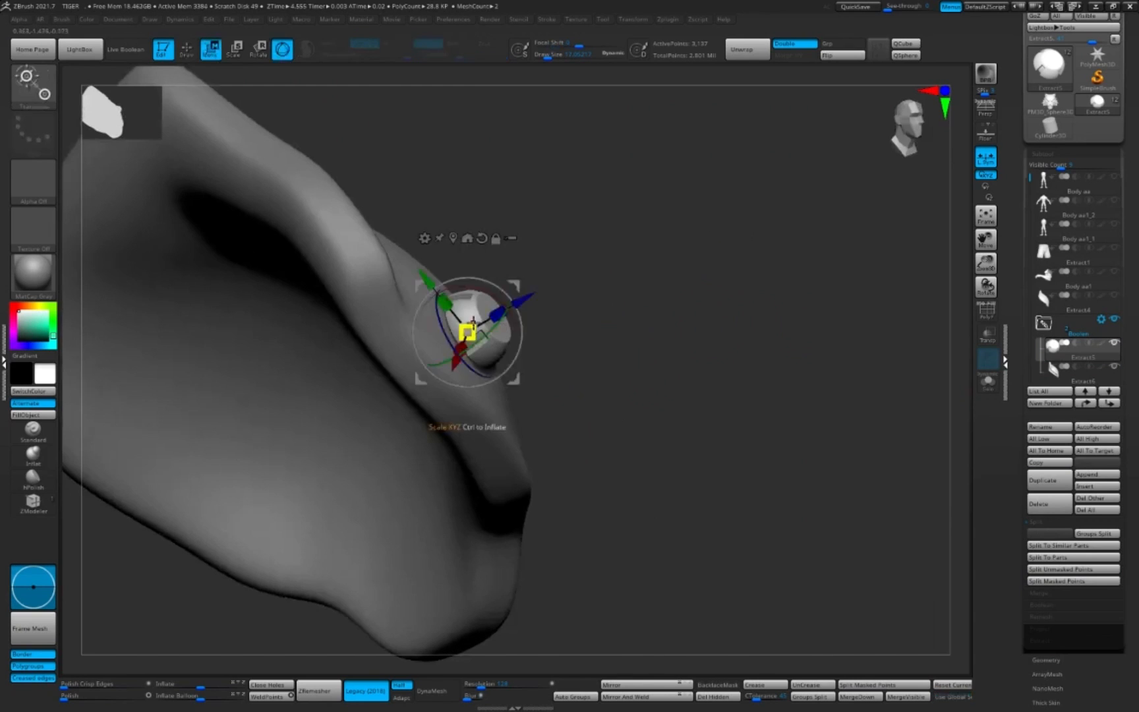
drag(617, 370, 877, 375)
mouse_move(469, 322)
mouse_down()
mouse_move(750, 308)
mouse_move(555, 282)
mouse_move(468, 300)
mouse_up()
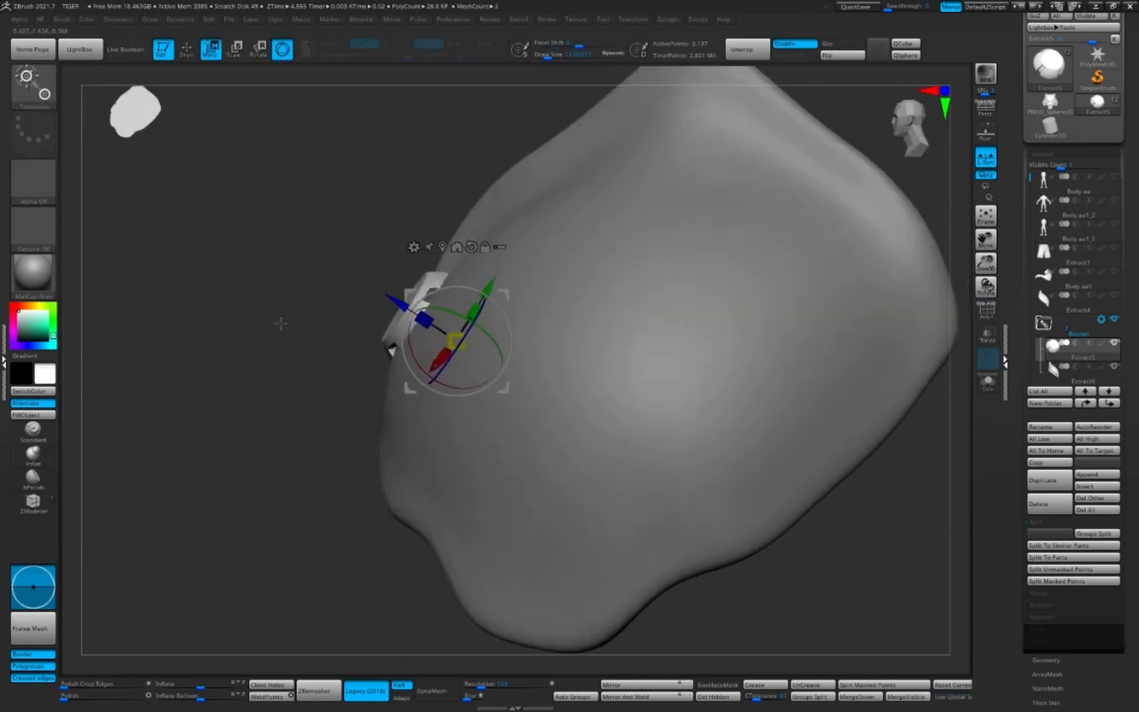
drag(280, 323, 661, 306)
drag(503, 319, 470, 333)
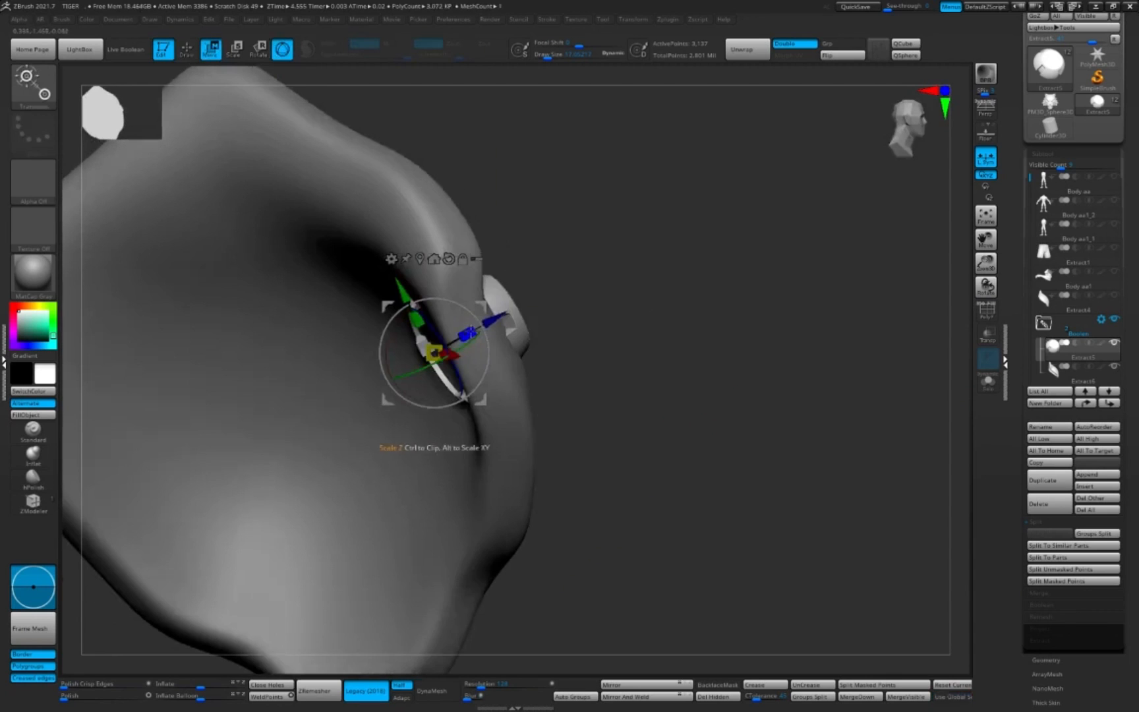
Step: Duplicate the bolt subtool, compare both copies against the shoulder pad and select the duplicate
click(1050, 481)
click(988, 381)
click(987, 381)
drag(880, 402, 478, 250)
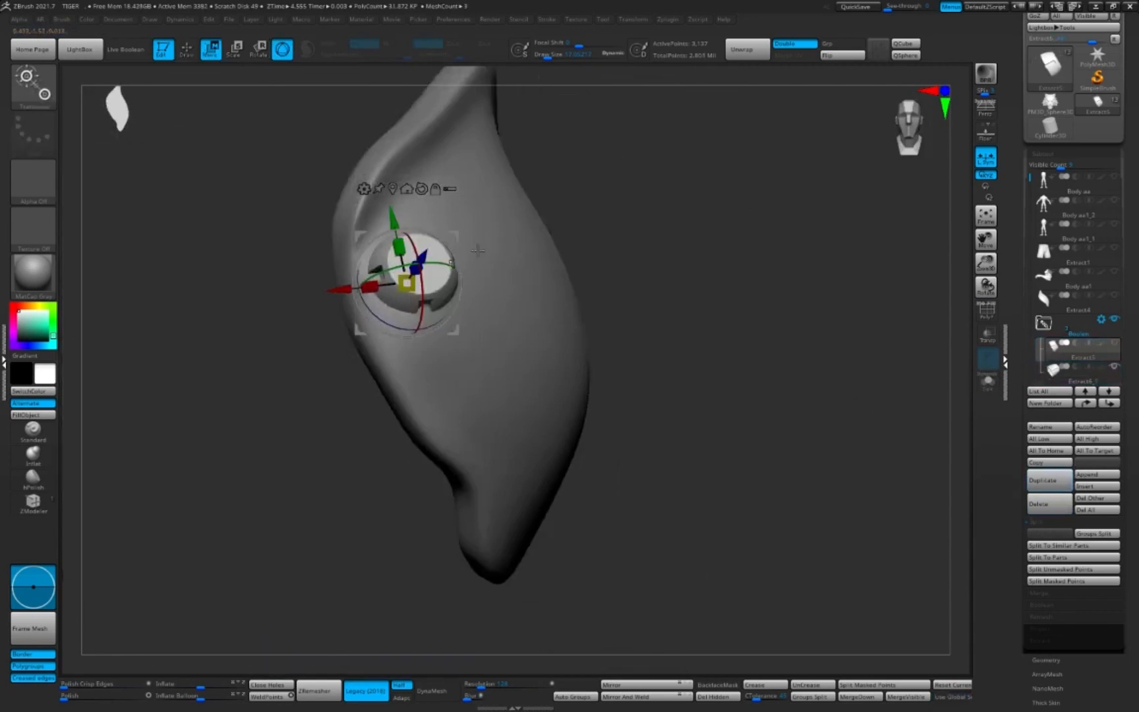
click(1067, 379)
drag(834, 400, 808, 414)
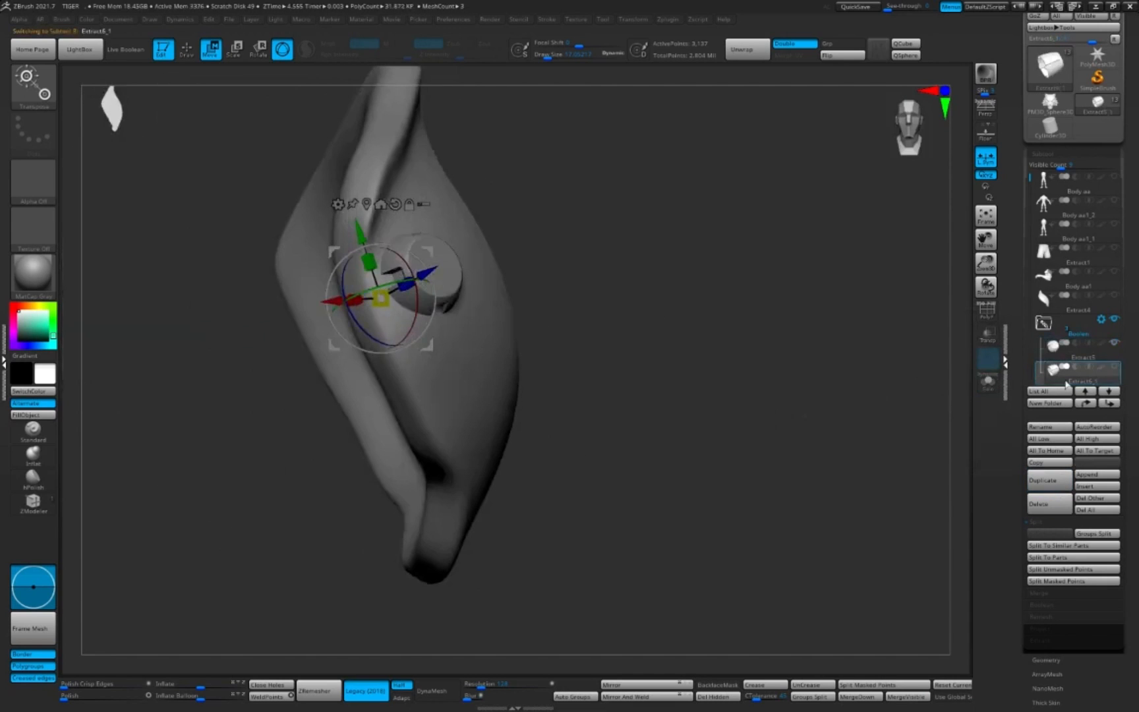
drag(969, 386, 1015, 375)
click(1061, 354)
drag(923, 379, 587, 307)
click(1088, 373)
key(shift+f)
Step: Copy the bolt within its subtool to a spot below the first one and fit it to the pad's surface
ctrl+drag(433, 250, 450, 303)
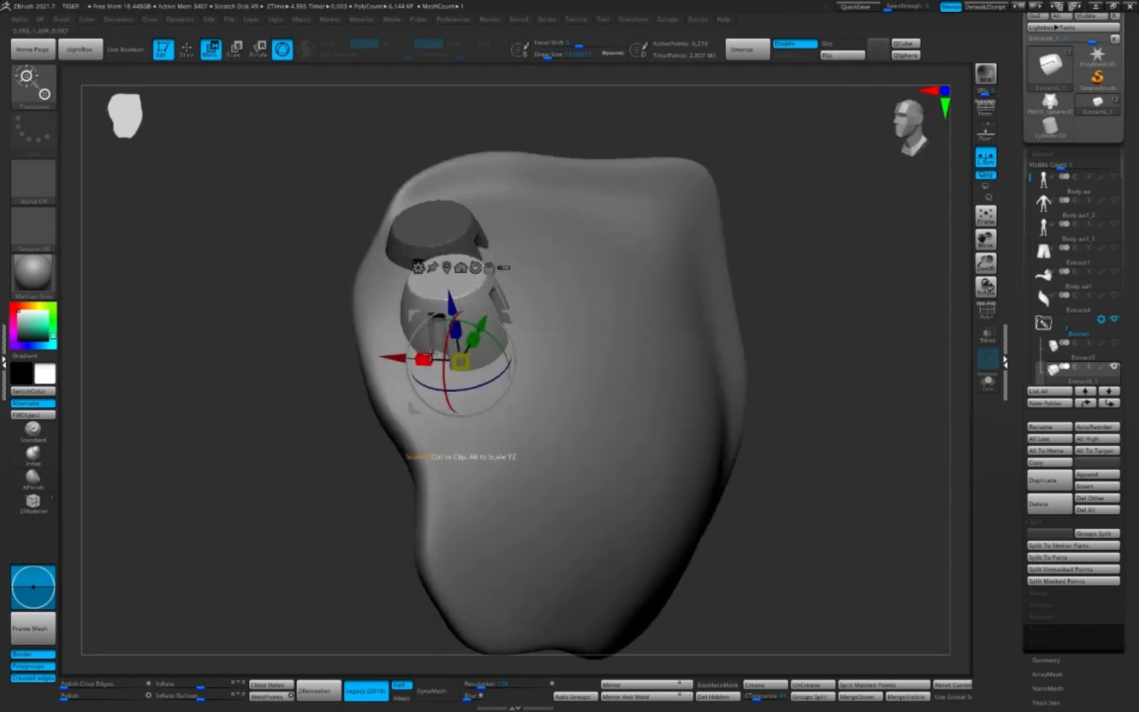
drag(540, 314, 616, 315)
drag(496, 323, 501, 350)
mouse_move(752, 307)
mouse_down()
mouse_move(672, 303)
mouse_move(745, 300)
mouse_move(797, 330)
mouse_up()
Step: Copy the pair of bolts to the shoulder pad's rear edge and rotate them to follow its surface
key(q)
key(f)
key(shift+f)
mouse_move(943, 382)
mouse_down()
mouse_move(885, 407)
mouse_move(782, 397)
mouse_up()
key(w)
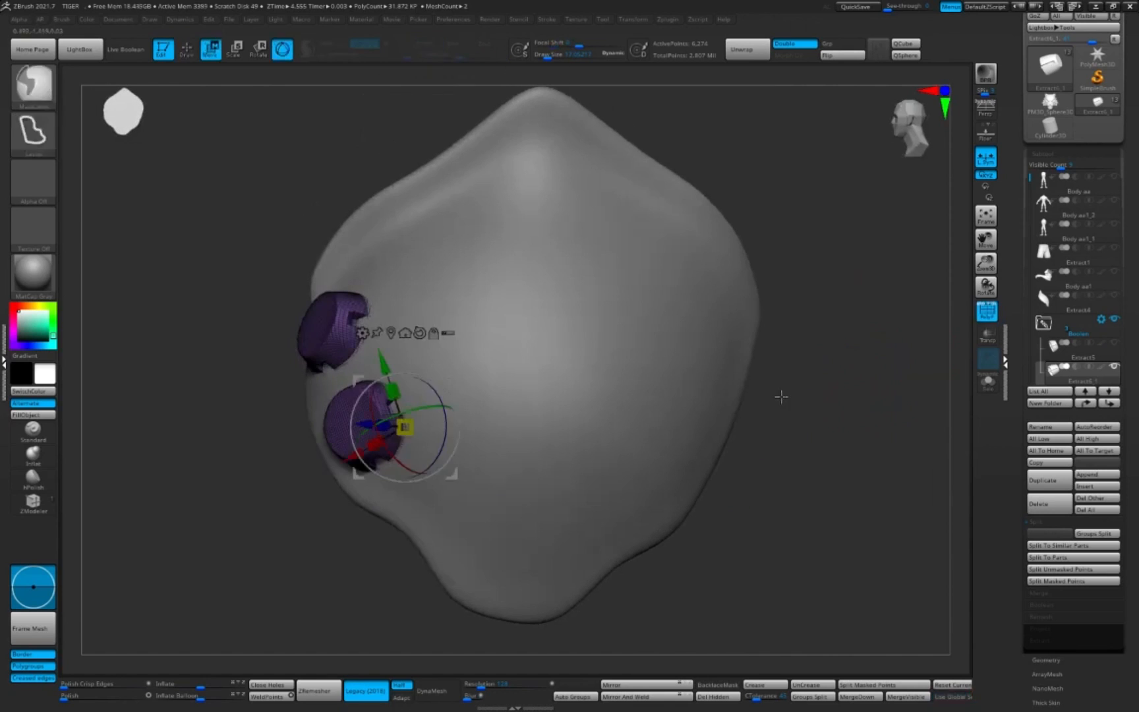
drag(567, 346, 803, 333)
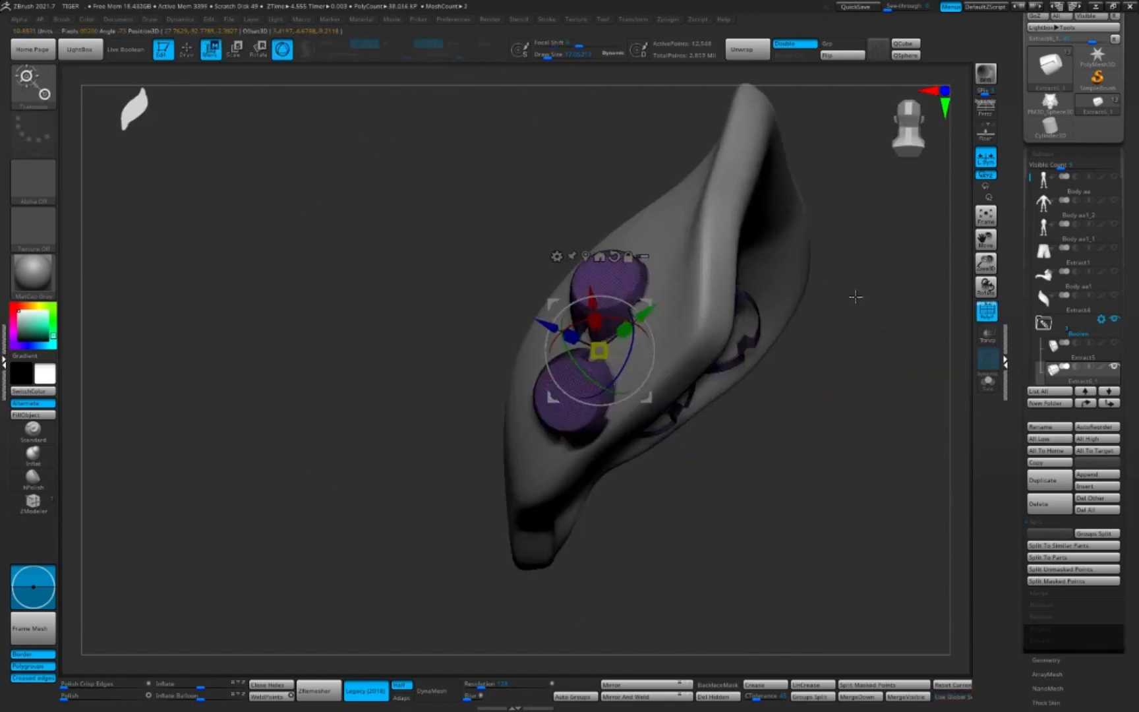
drag(856, 297, 781, 309)
drag(649, 354, 665, 355)
mouse_move(924, 340)
mouse_down()
mouse_move(881, 333)
mouse_move(923, 356)
mouse_up()
Step: Isolate one rear bolt from the others and align it individually with the shoulder pad's curvature
key(q)
key(shift+f)
mouse_move(832, 433)
mouse_down()
mouse_move(854, 378)
mouse_move(867, 455)
mouse_move(877, 354)
mouse_move(803, 334)
mouse_move(793, 305)
mouse_move(860, 249)
mouse_move(851, 218)
mouse_up()
key(shift+f)
key(w)
alt+click(629, 324)
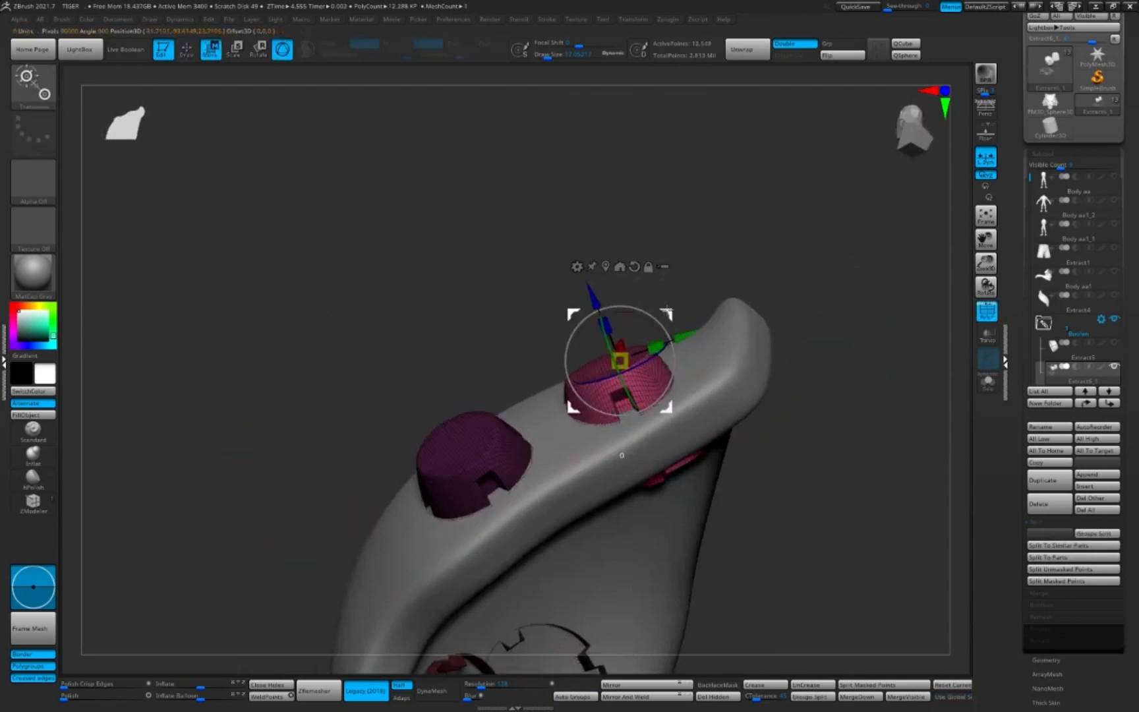
drag(811, 296, 870, 422)
drag(652, 360, 658, 374)
drag(824, 376, 731, 343)
key(q)
key(shift+f)
mouse_move(792, 369)
mouse_down()
mouse_move(863, 432)
mouse_move(901, 439)
mouse_up()
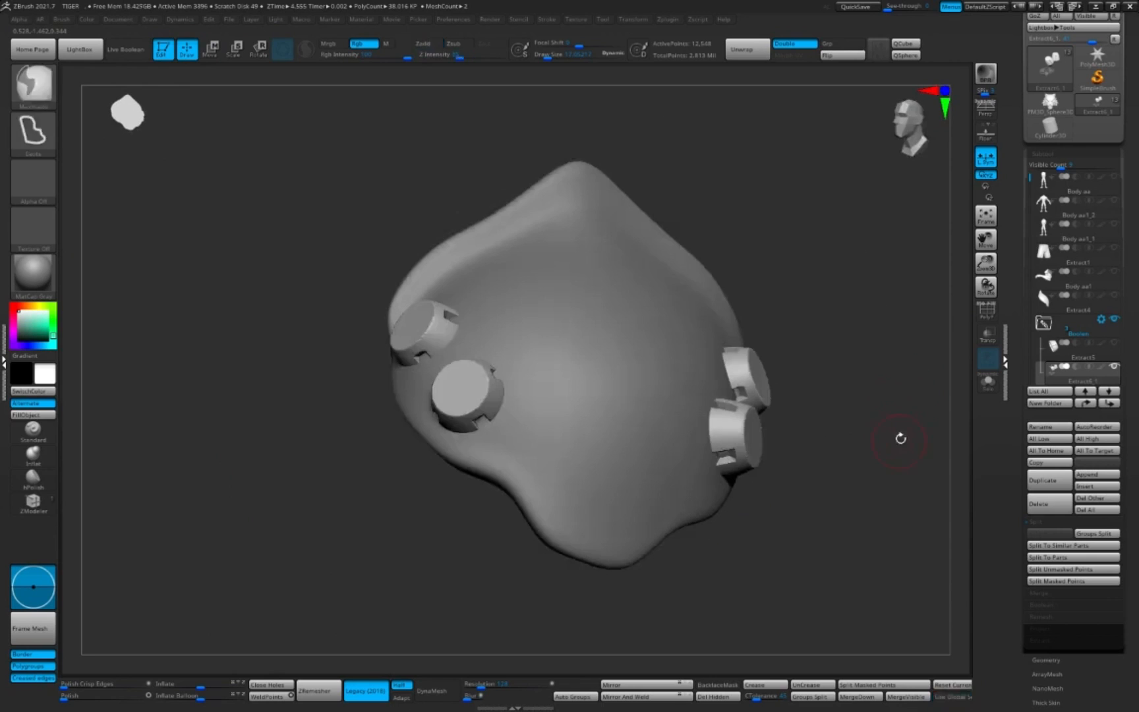
Step: Run the Boolean operation on the folder holding the bolts and the shoulder pad
click(1054, 433)
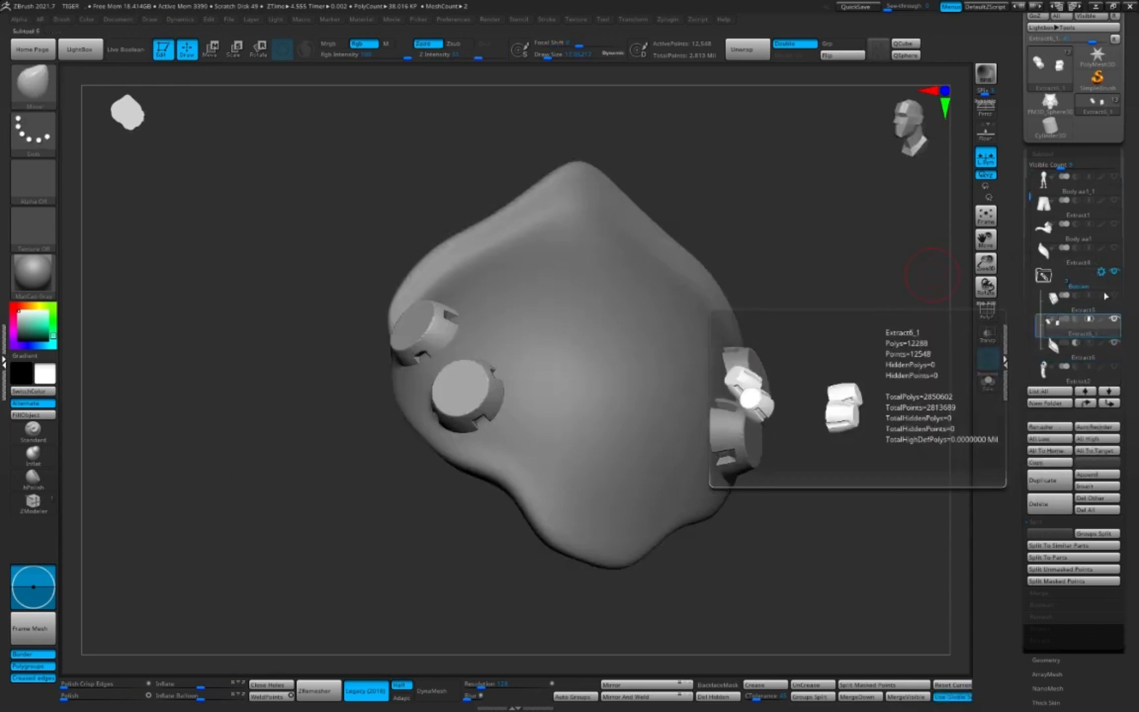
click(1101, 272)
click(1044, 403)
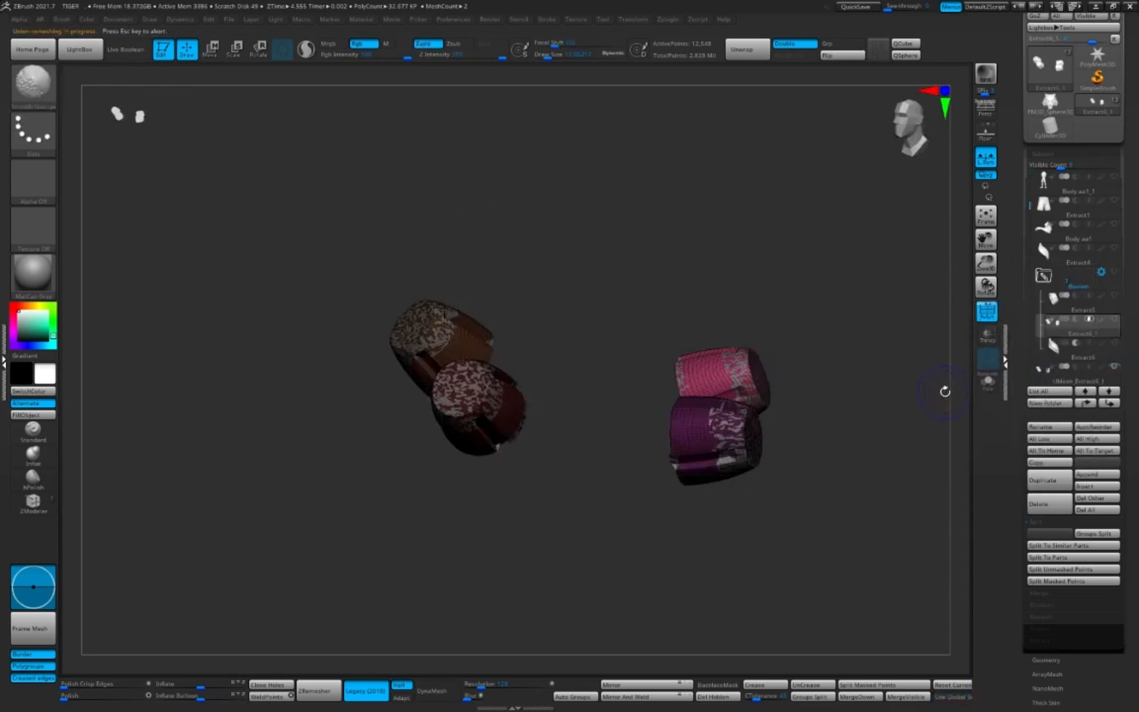
Step: Delete the unwanted bolt mesh and rerun the folder's Boolean with the shoulder pad placed above the subtracting bolts
click(1114, 272)
click(1082, 348)
drag(880, 391, 905, 346)
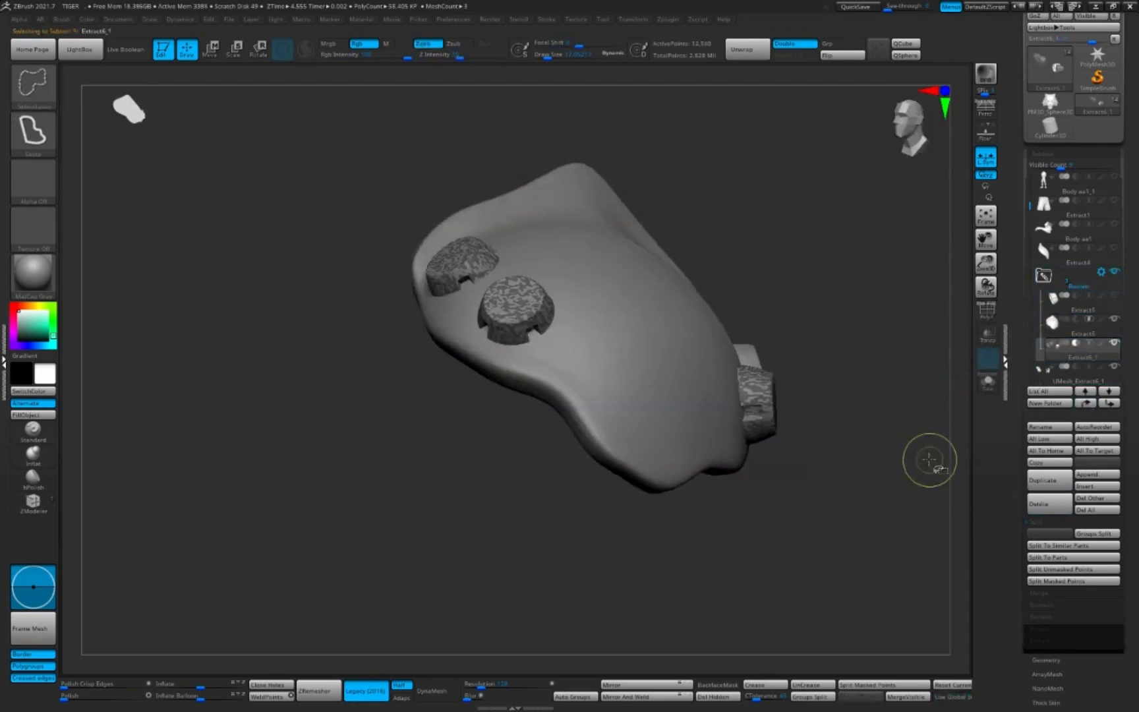
drag(1021, 413, 1022, 405)
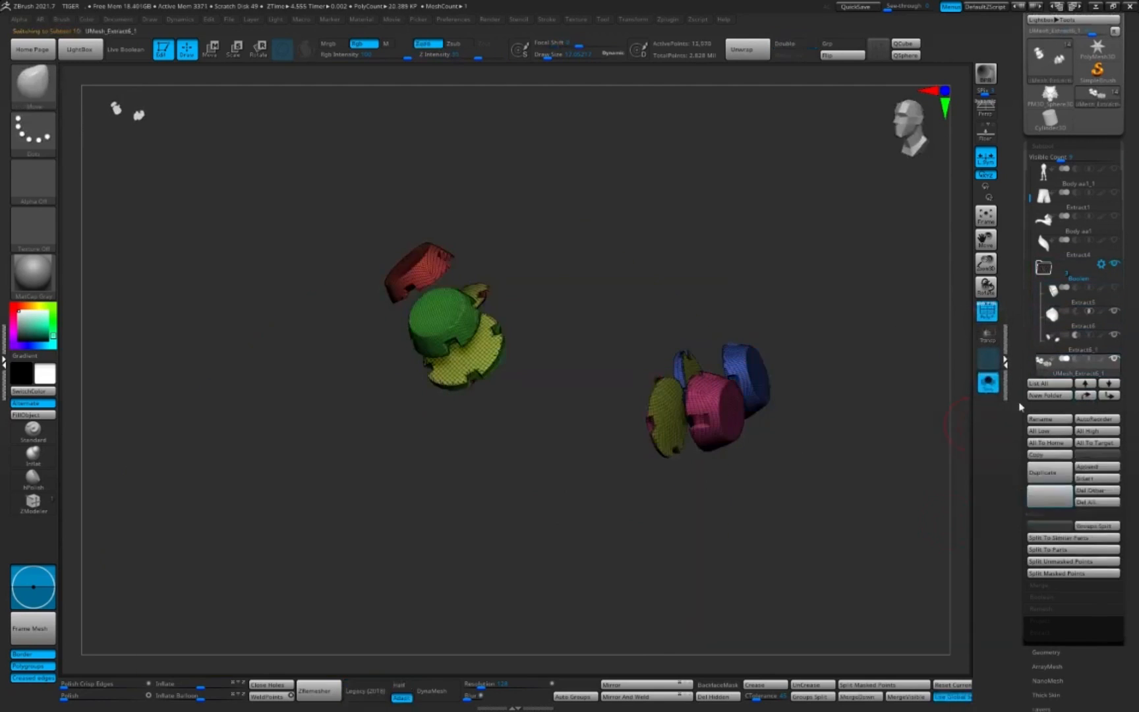
click(1048, 497)
click(988, 383)
drag(888, 348, 940, 379)
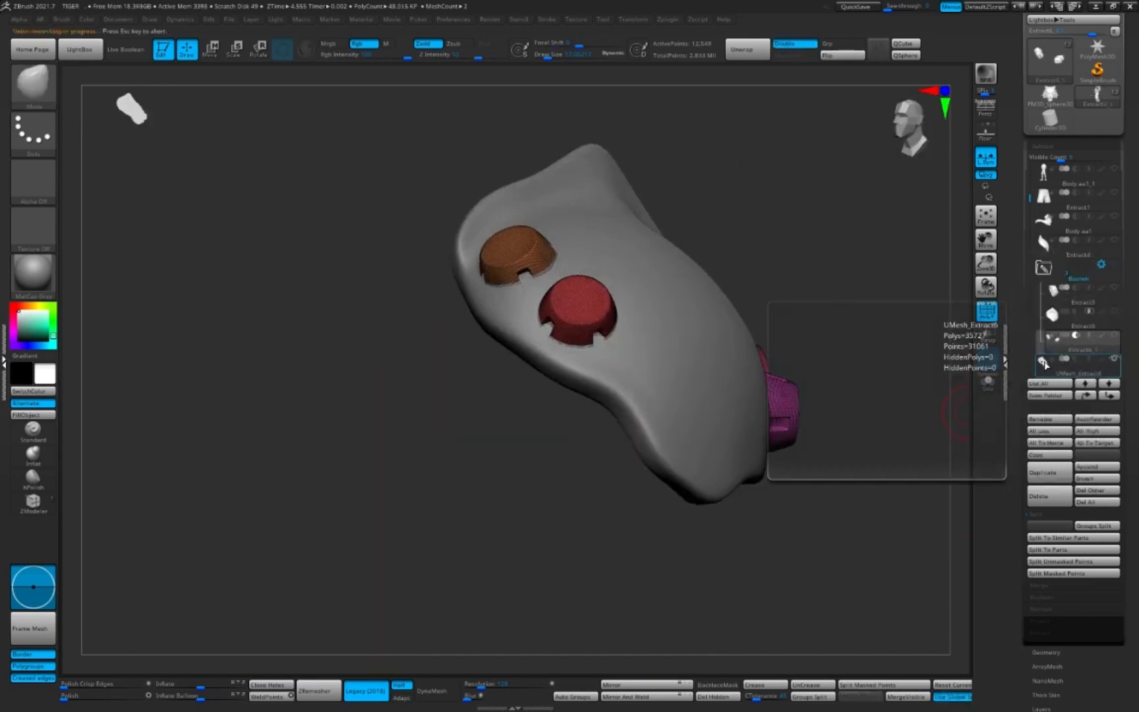
Step: Move the spare bolt subtool out of the Boolean folder and delete the old folder
click(1055, 304)
click(1109, 395)
click(1109, 396)
click(1049, 274)
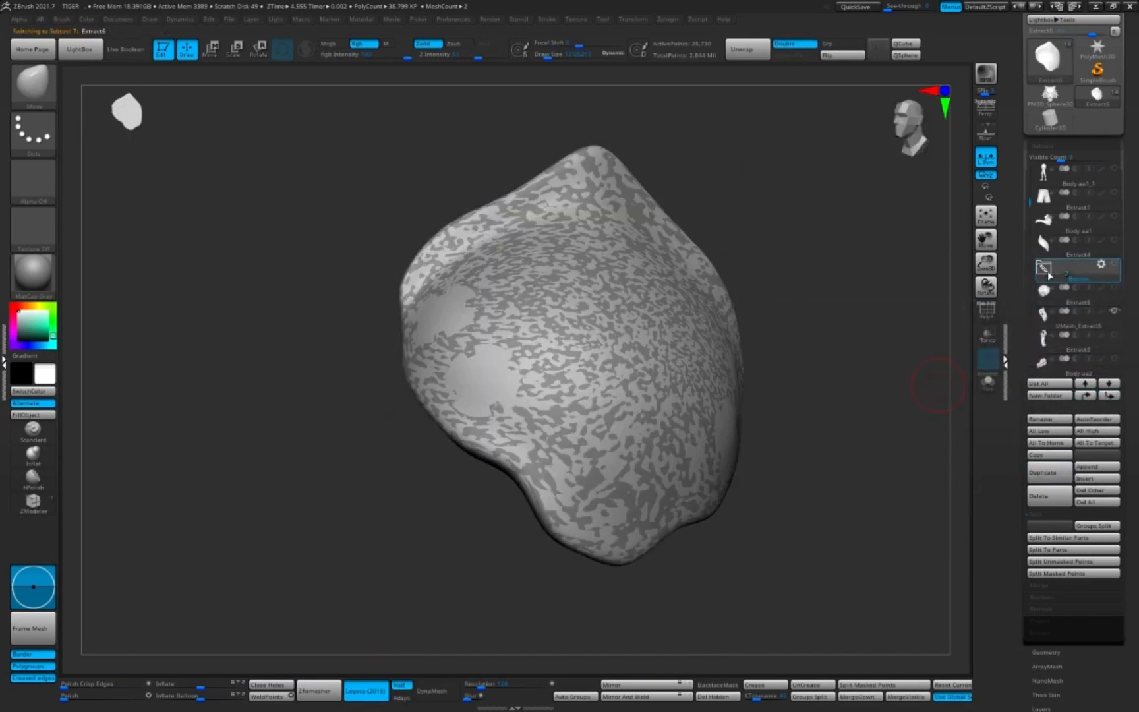
click(941, 532)
Step: Scale down the spare bolt and center it in the upper front cutout of the shoulder pad
drag(857, 422, 801, 389)
key(w)
ctrl+right_drag(877, 277, 877, 409)
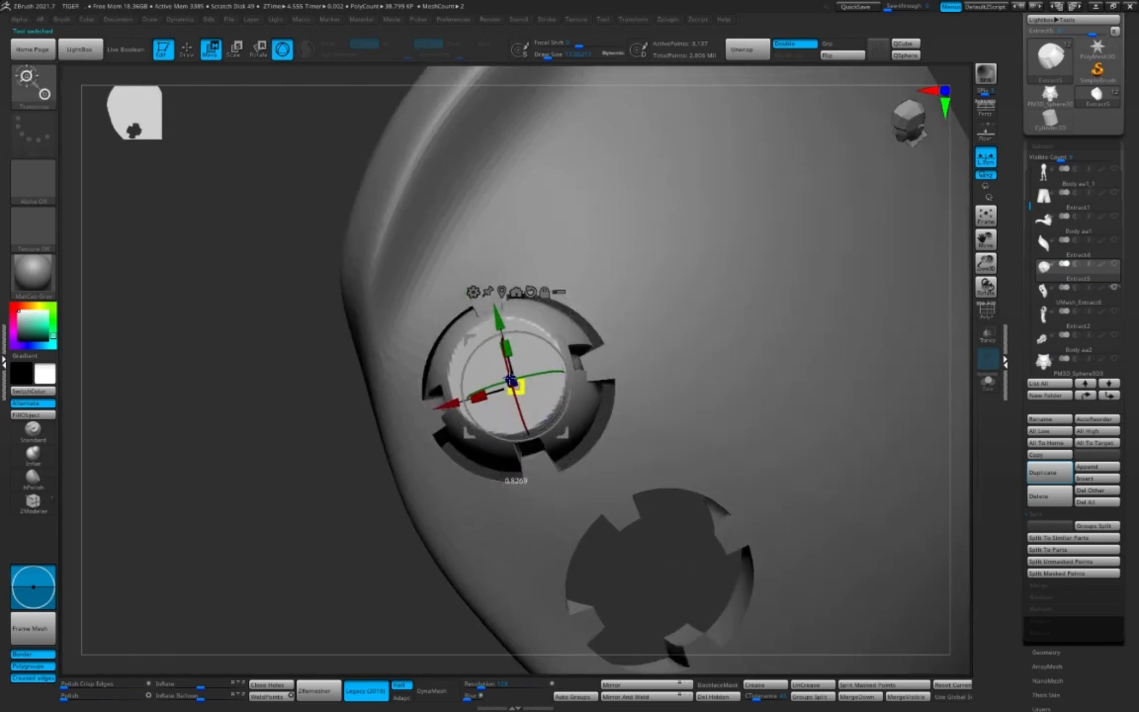
right_drag(527, 317, 483, 337)
drag(518, 406, 520, 404)
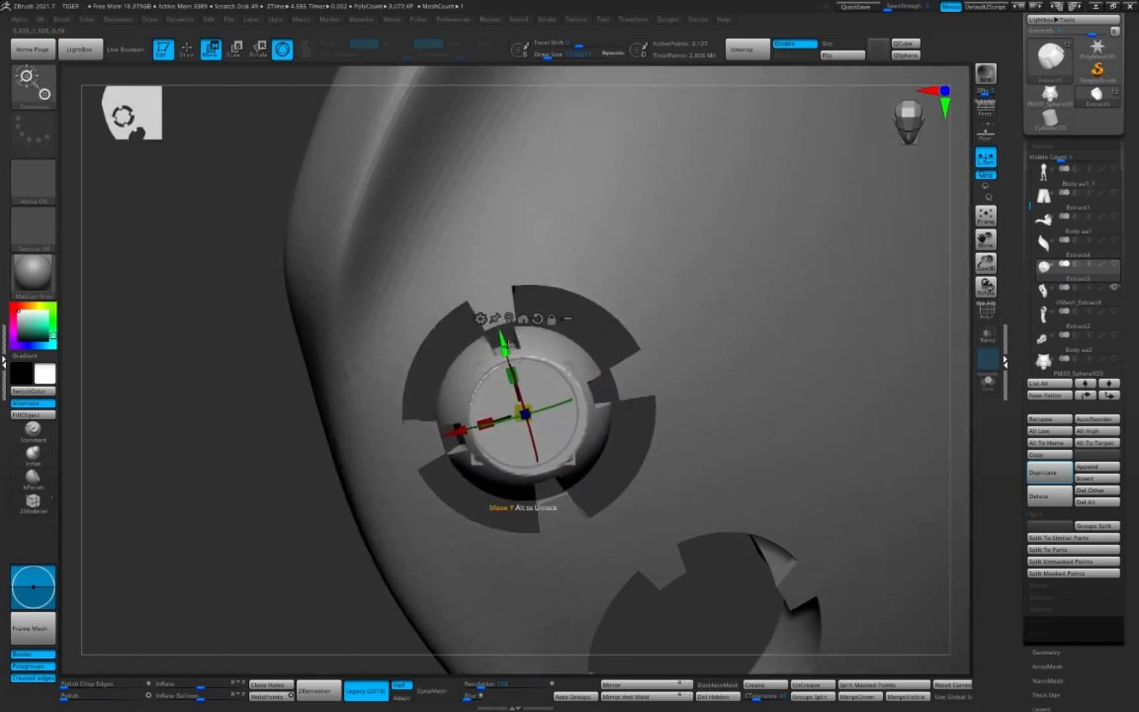
ctrl+right_drag(798, 408, 798, 329)
right_drag(738, 323, 818, 475)
Step: Copy the bolt into the lower front cutout, then rotate and center it there
key(shift+f)
key(shift+f)
ctrl+drag(422, 328, 521, 527)
right_drag(758, 422, 824, 514)
drag(504, 438, 516, 443)
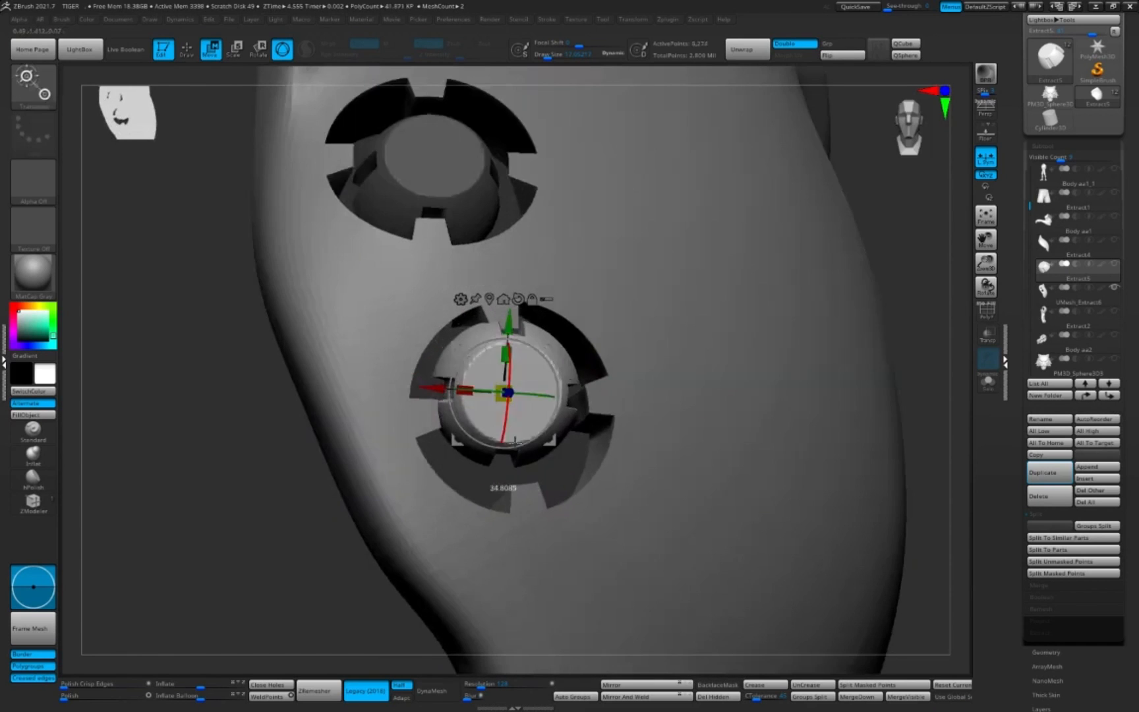
right_drag(316, 488, 254, 540)
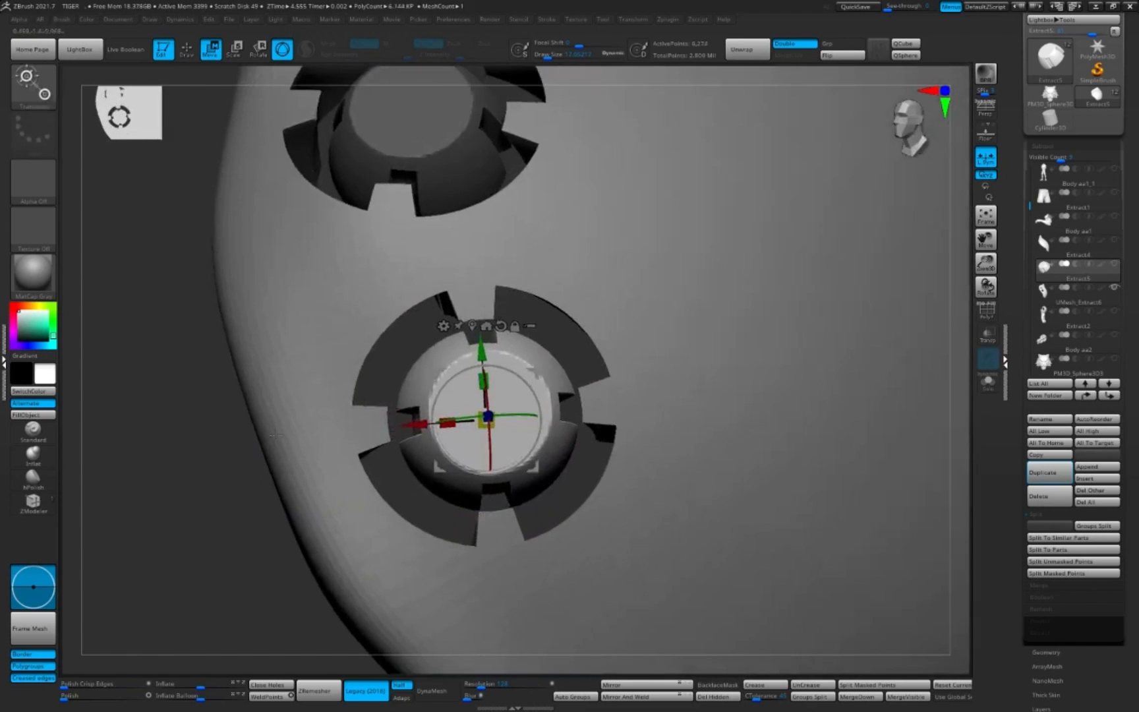
right_drag(276, 435, 412, 432)
drag(535, 414, 526, 415)
right_drag(659, 435, 528, 439)
Step: Copy the two front bolts over to the cutouts on the shoulder pad's rear edge
key(q)
ctrl+right_drag(817, 455, 818, 379)
mouse_move(818, 379)
right_down()
mouse_move(878, 379)
mouse_move(798, 401)
mouse_move(831, 404)
right_up()
key(w)
ctrl+drag(176, 372, 553, 370)
ctrl+right_drag(633, 382, 635, 435)
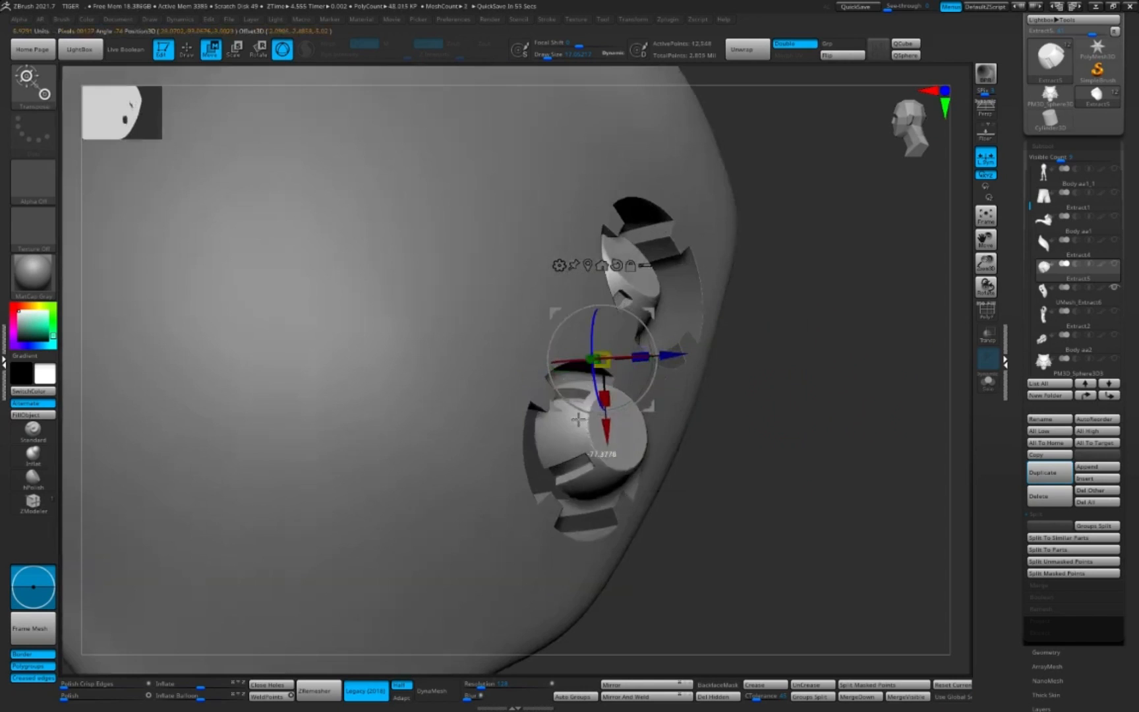
Step: Rotate and shift the copied bolts so they sit in the rear cutouts
right_drag(818, 403, 719, 373)
drag(663, 310, 643, 297)
right_drag(784, 330, 884, 342)
drag(610, 409, 590, 408)
right_drag(838, 396, 827, 521)
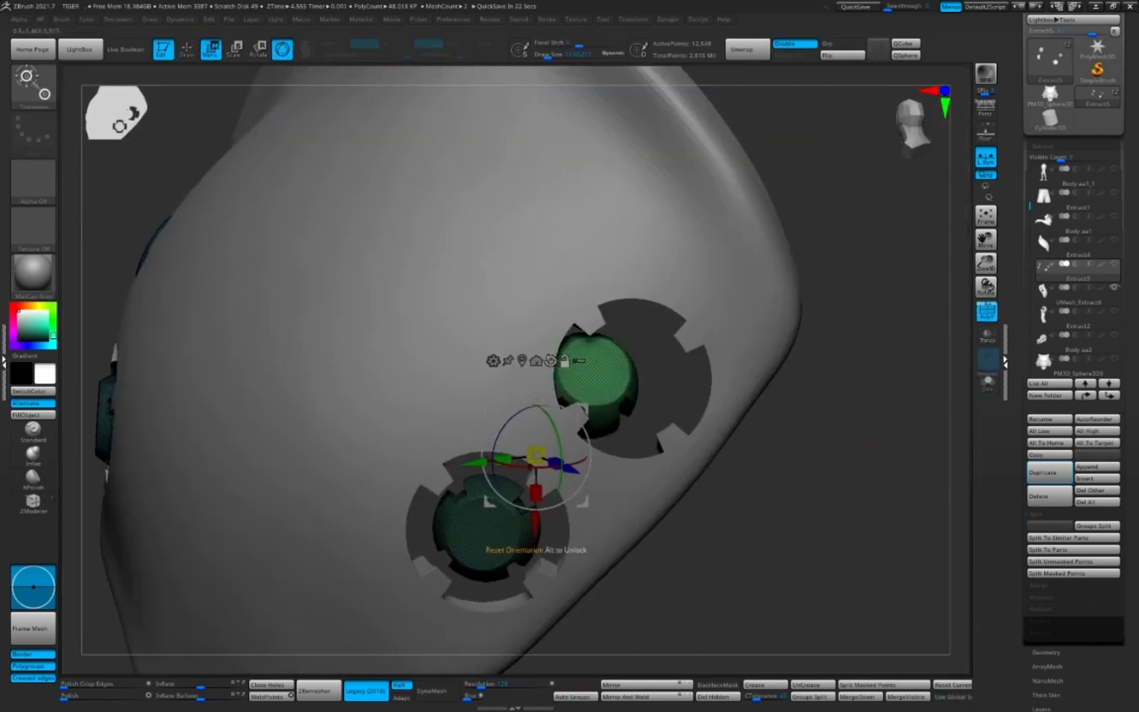
Step: Align the upper rear bolt separately inside its cutout and check all bolts from the pad's inner side
alt+click(585, 395)
right_drag(556, 368, 594, 302)
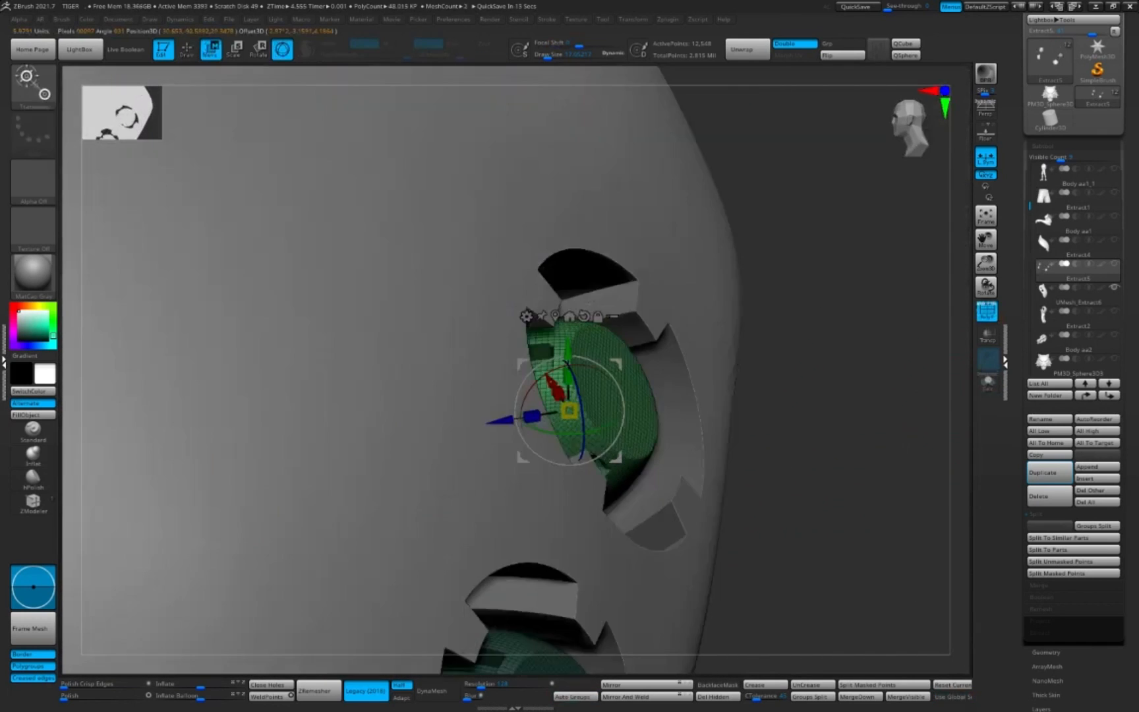
mouse_move(627, 378)
right_down()
mouse_move(627, 422)
mouse_move(660, 462)
right_up()
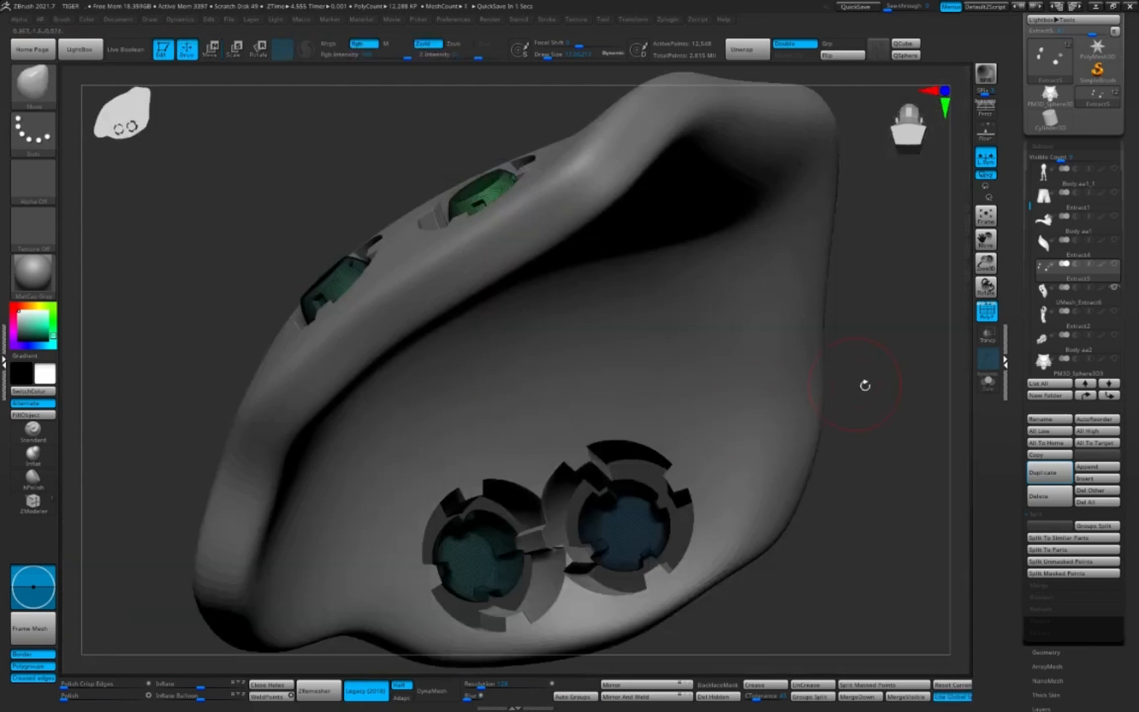
right_drag(867, 387, 792, 425)
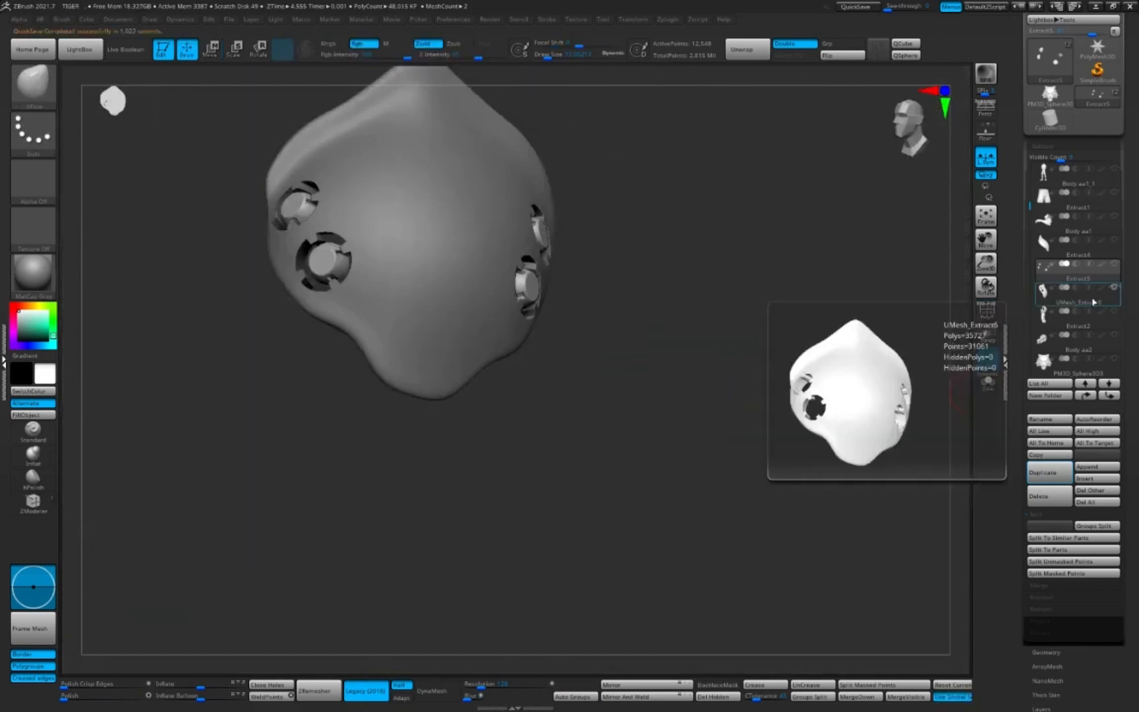
Step: Show all subtools, hide the extra body with lowered arms and select the cut shoulder pad
shift+click(1114, 265)
key(f)
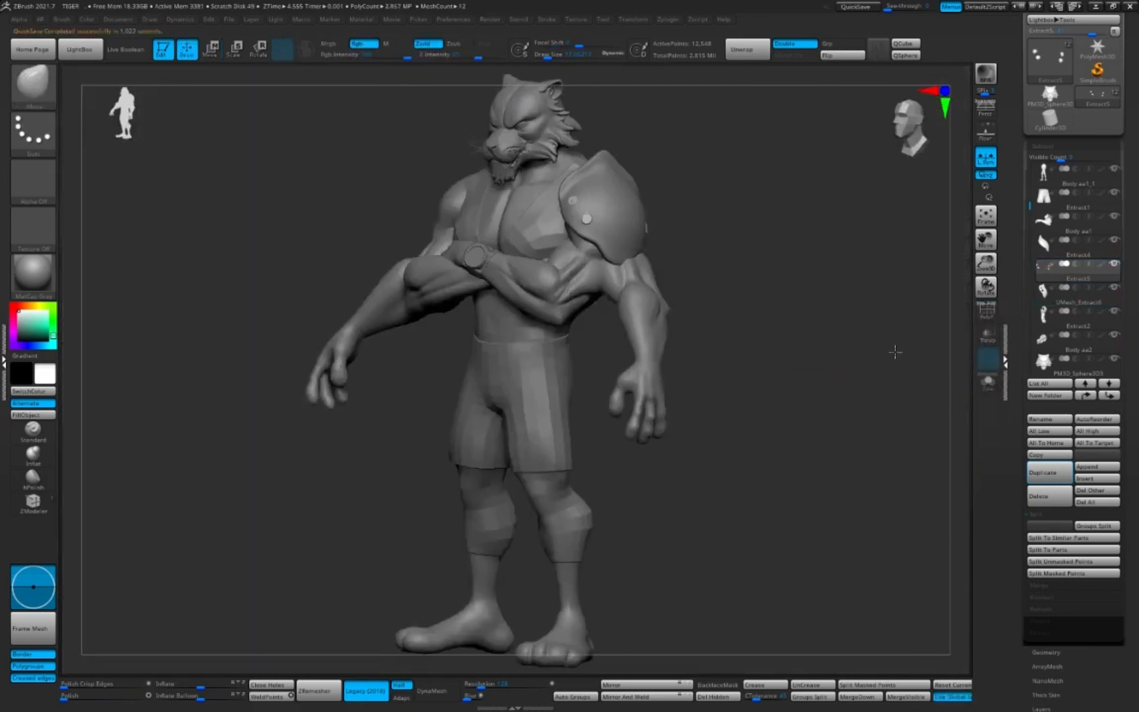
shift+drag(896, 353, 876, 384)
alt+click(693, 455)
click(1114, 185)
alt+click(581, 379)
ctrl+right_drag(801, 384, 688, 654)
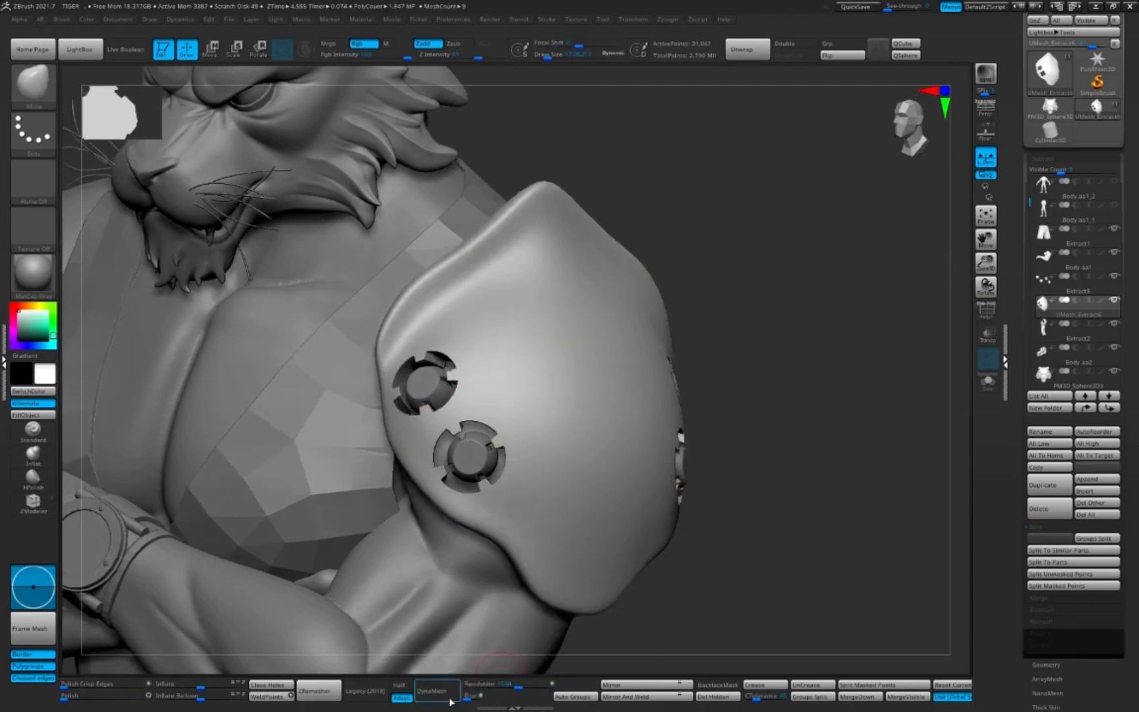
Step: Remesh the cut shoulder pad with DynaMesh and check its wireframe
click(450, 702)
key(shift+f)
key(shift+f)
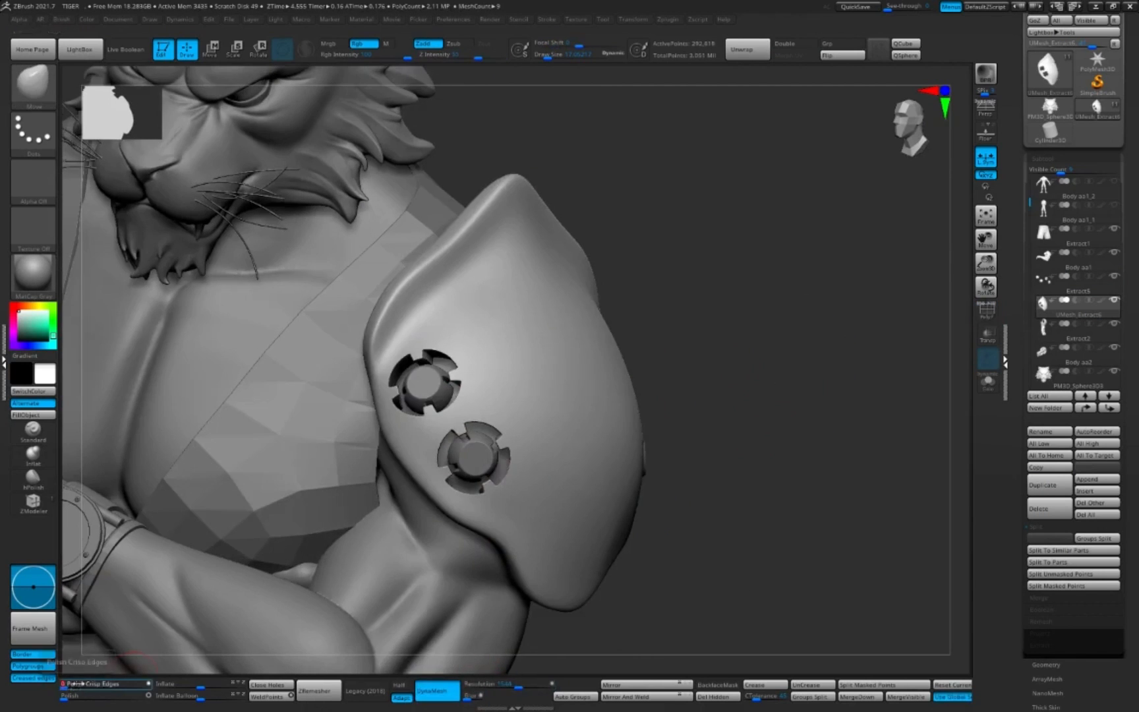
Step: Inspect the shoulder pad's polygroups along the raised rim and load a brush file from LightBox
drag(811, 404, 564, 267)
key(shift+f)
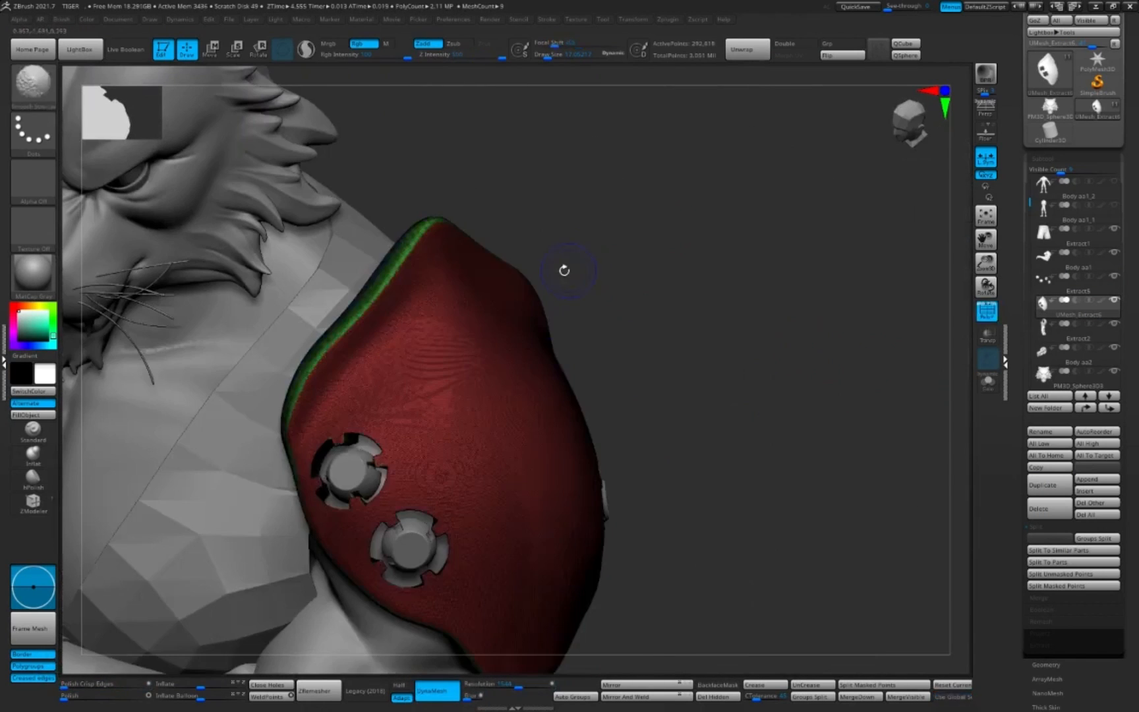
scroll(1034, 535, down, 5)
click(76, 51)
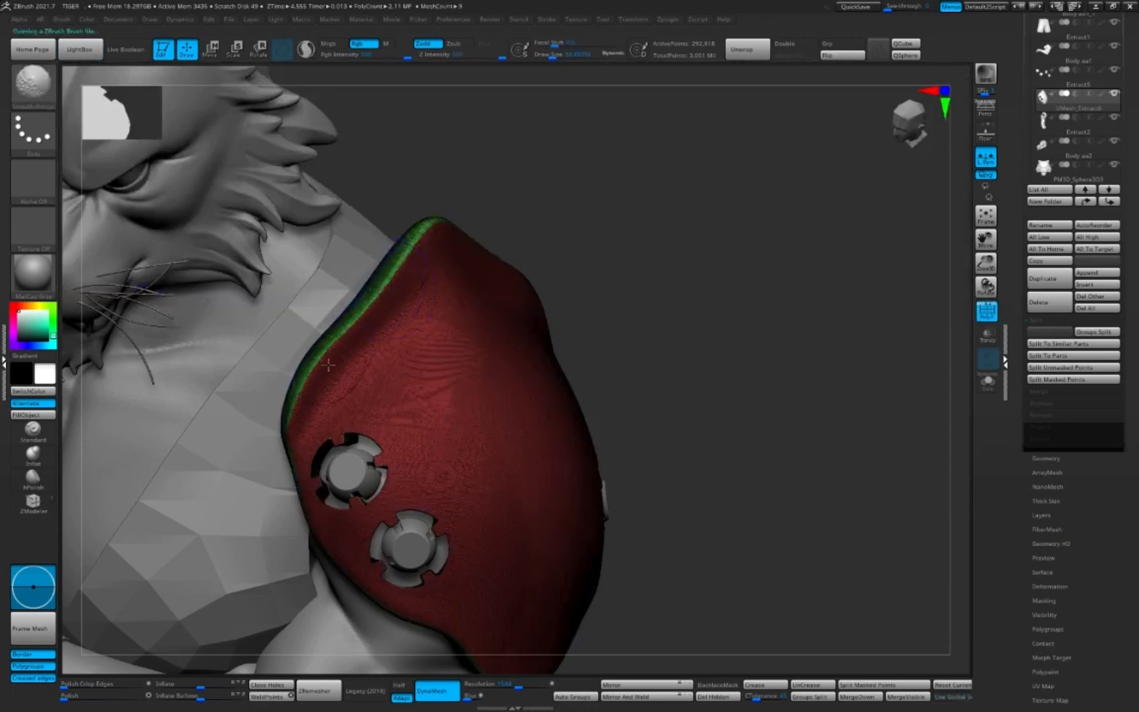
Step: Isolate one polygroup of the cut shoulder pad, regroup it, and restore the full pad with the other subtools
mouse_move(699, 461)
mouse_down()
mouse_move(686, 389)
mouse_move(594, 332)
mouse_move(765, 457)
mouse_move(776, 252)
mouse_move(836, 442)
mouse_move(384, 422)
mouse_move(490, 533)
mouse_up()
click(988, 382)
ctrl+shift+click(683, 428)
key(ctrl+w)
ctrl+shift+click(836, 442)
key(shift+f)
click(988, 382)
Step: Load the Chisel brush with BrushTip 1 and reduce its draw size for fine grooves
key(b)
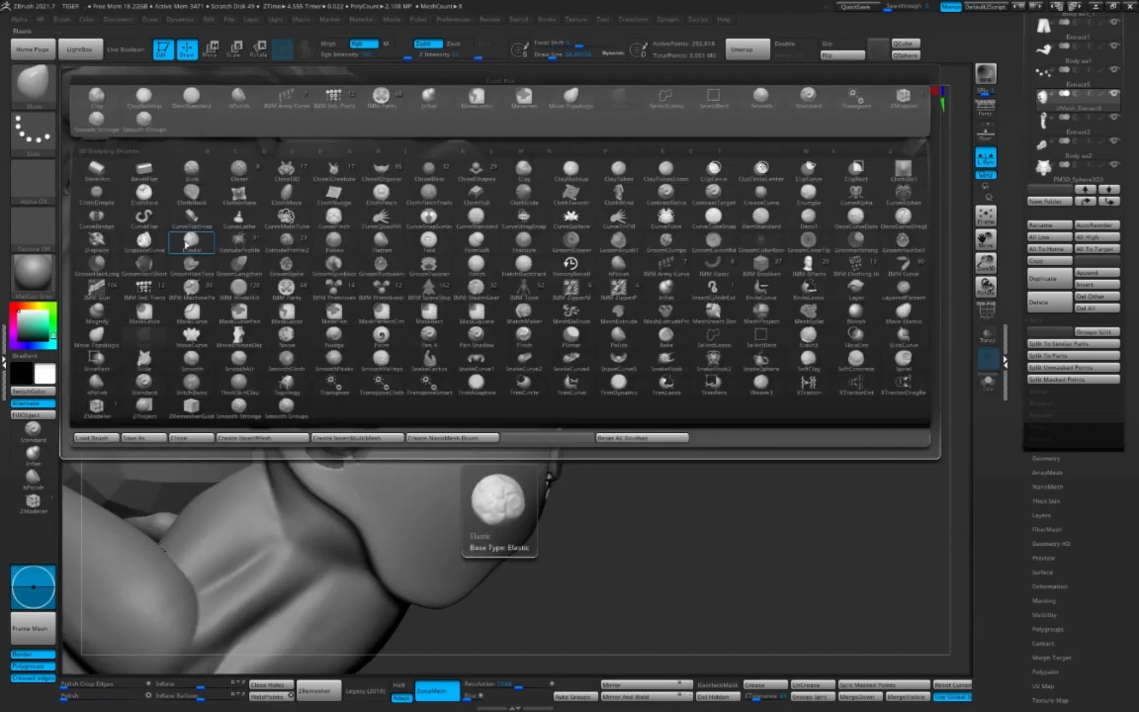
key(m)
key(v)
key(b)
click(567, 262)
alt+drag(662, 291, 596, 313)
key(s)
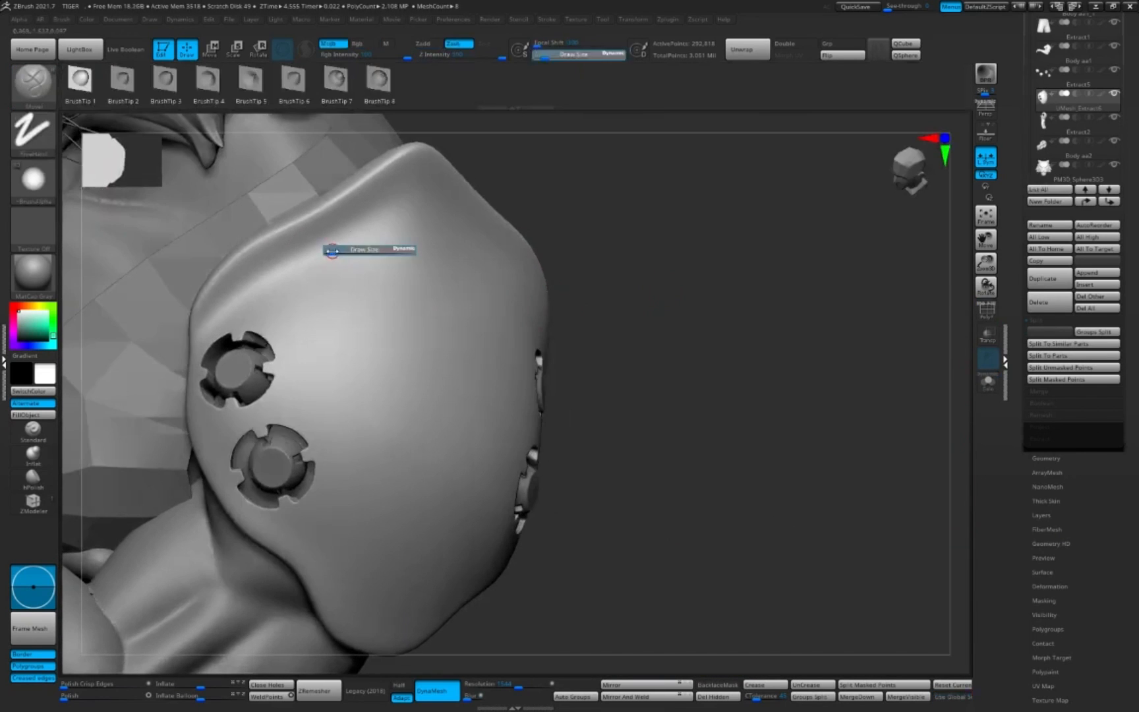
click(333, 253)
Step: Engrave a zigzag groove across the upper pad and contour grooves around the bolts that meet near the lower rim
drag(653, 205, 617, 246)
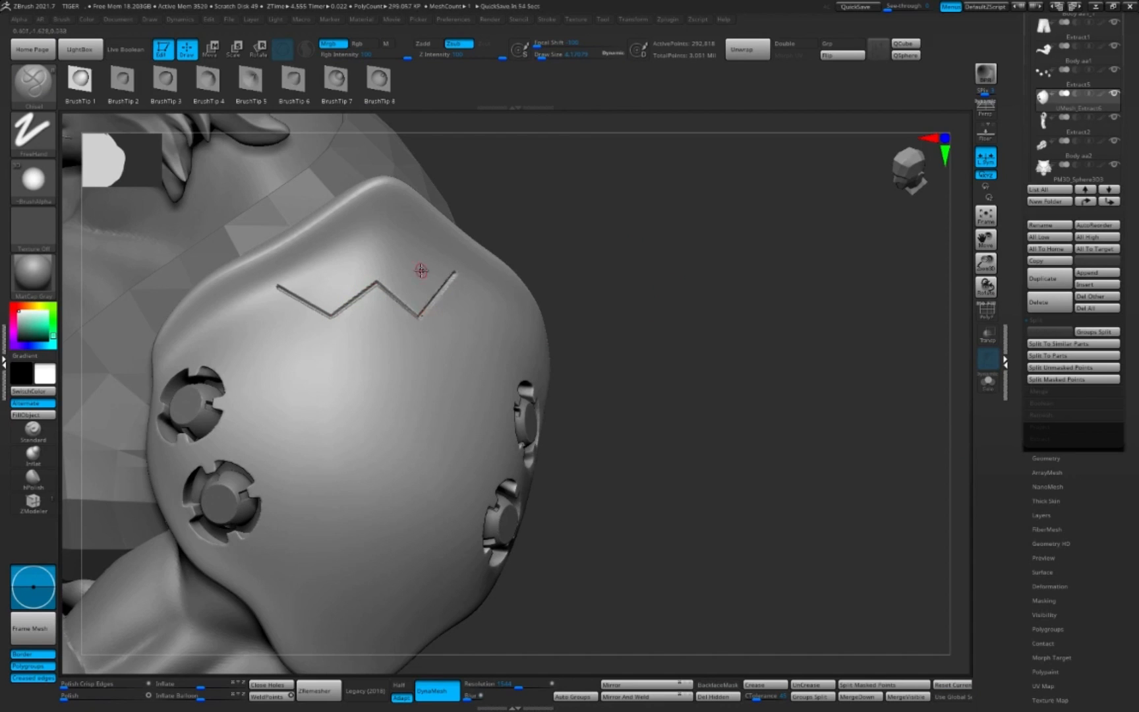
drag(699, 332, 811, 379)
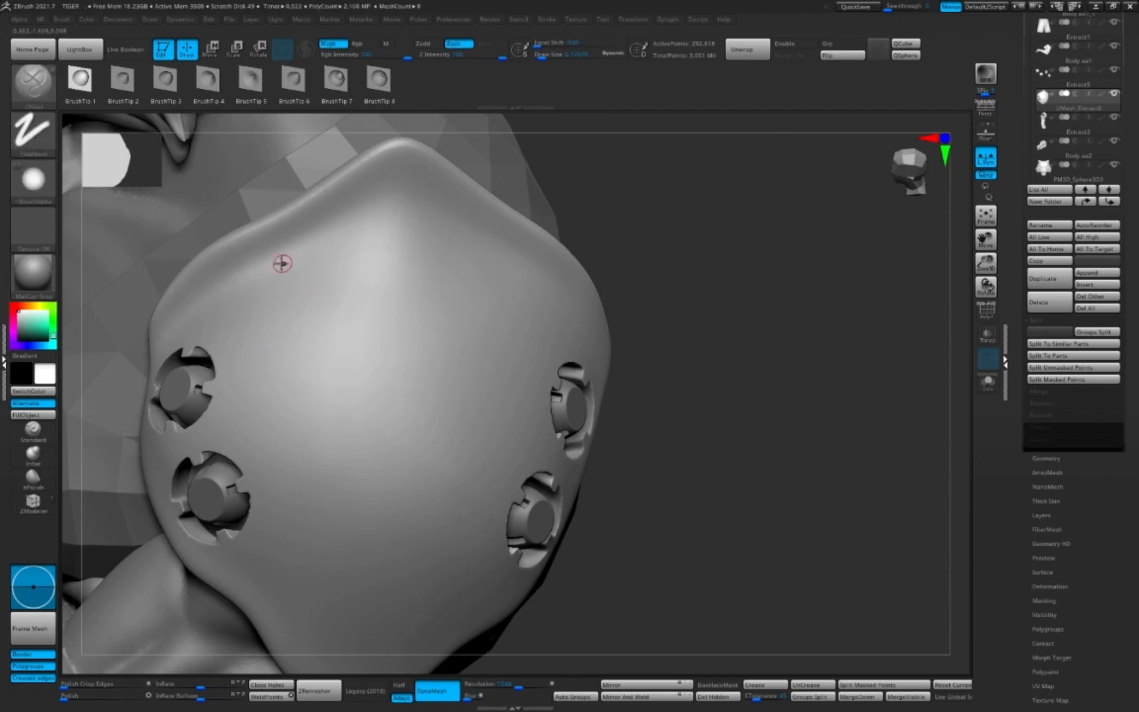
drag(449, 294, 491, 238)
mouse_move(738, 370)
mouse_down()
mouse_move(766, 315)
mouse_move(714, 334)
mouse_up()
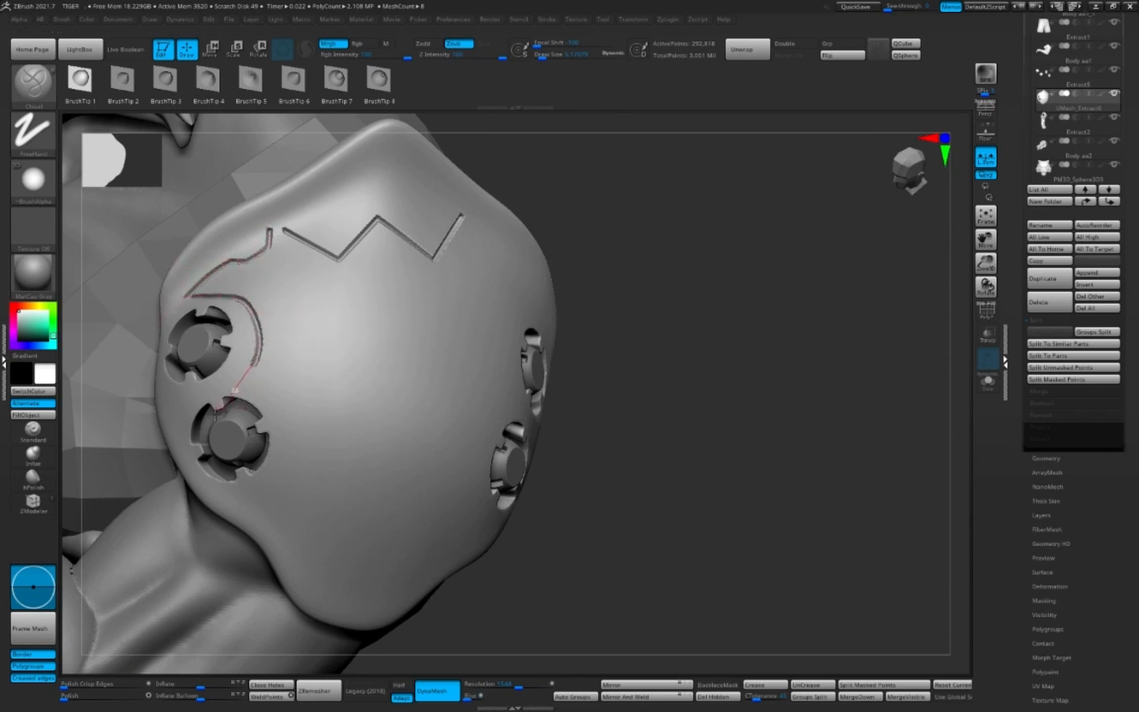
mouse_move(695, 442)
mouse_down()
mouse_move(773, 356)
mouse_move(850, 368)
mouse_up()
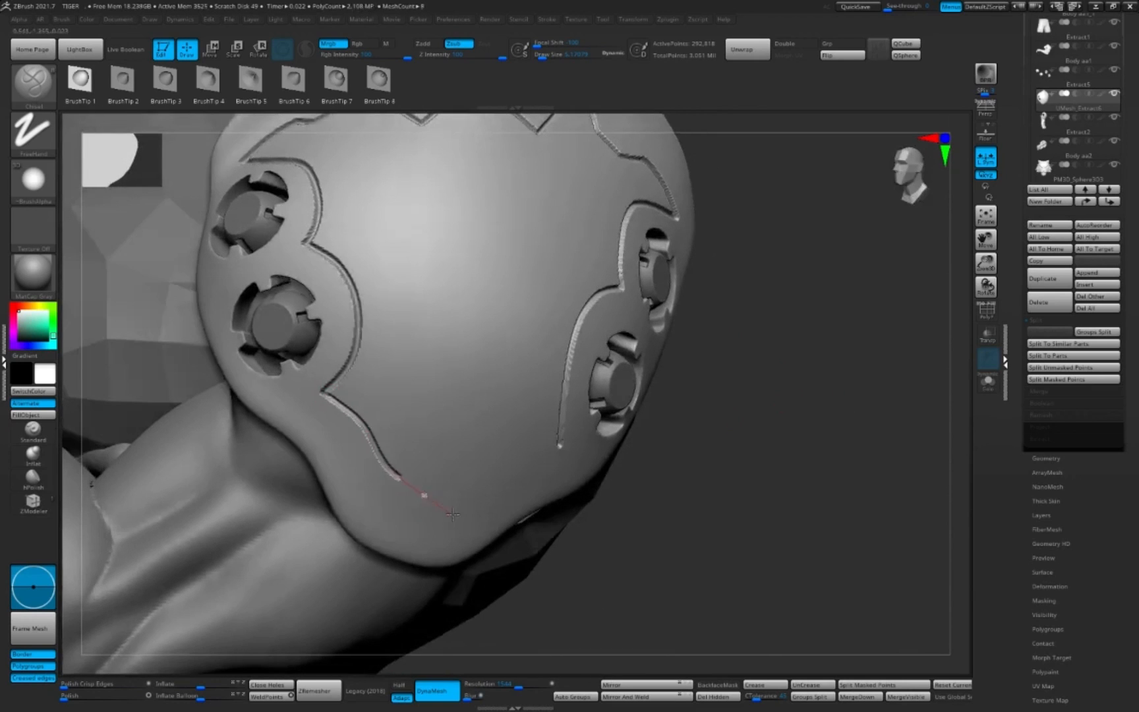
drag(452, 513, 454, 515)
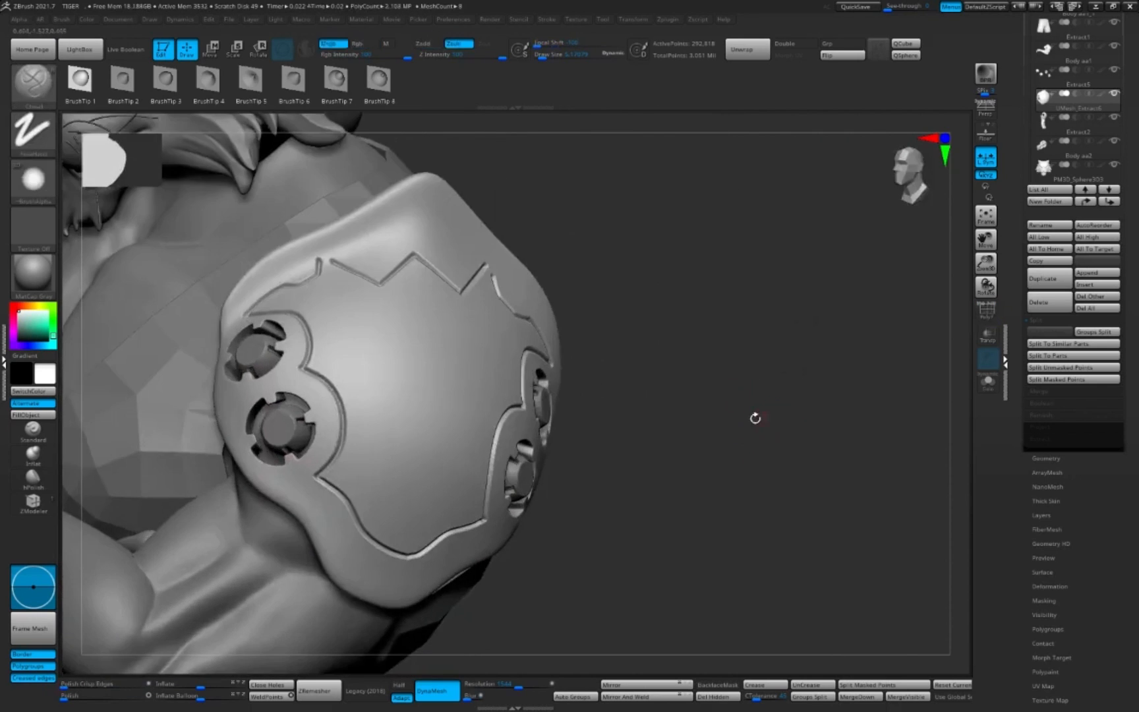
Step: Try to engrave a wavy groove between the zigzag line and the pad's upper tip
mouse_move(756, 418)
mouse_down()
mouse_move(728, 422)
mouse_move(582, 346)
mouse_move(584, 403)
mouse_up()
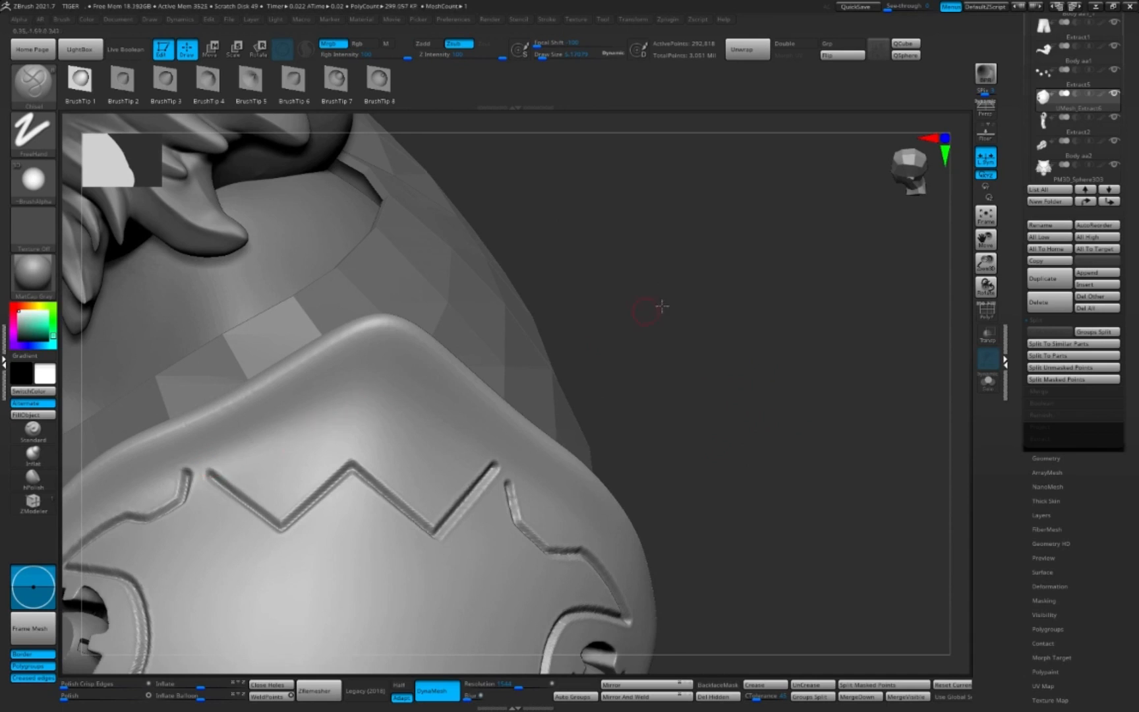
alt+drag(662, 306, 687, 291)
drag(722, 227, 729, 232)
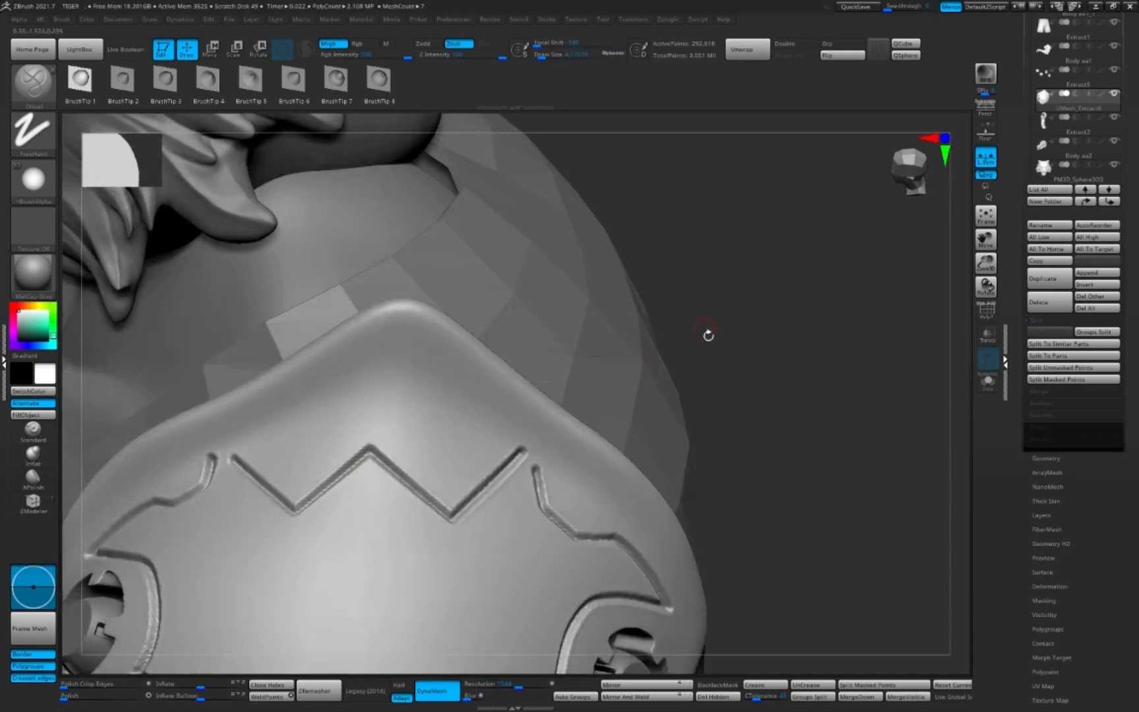
drag(708, 336, 713, 323)
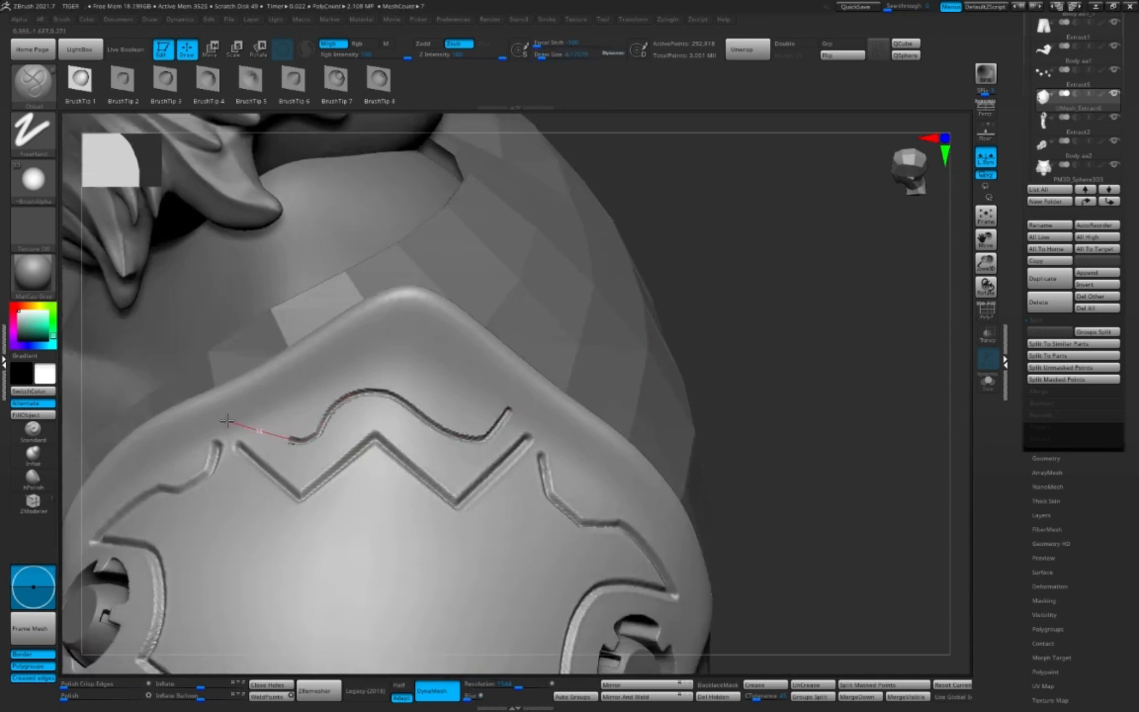
mouse_move(717, 448)
alt+mouse_down()
mouse_move(717, 392)
mouse_move(720, 427)
mouse_move(698, 435)
alt+mouse_up()
key(ctrl+z)
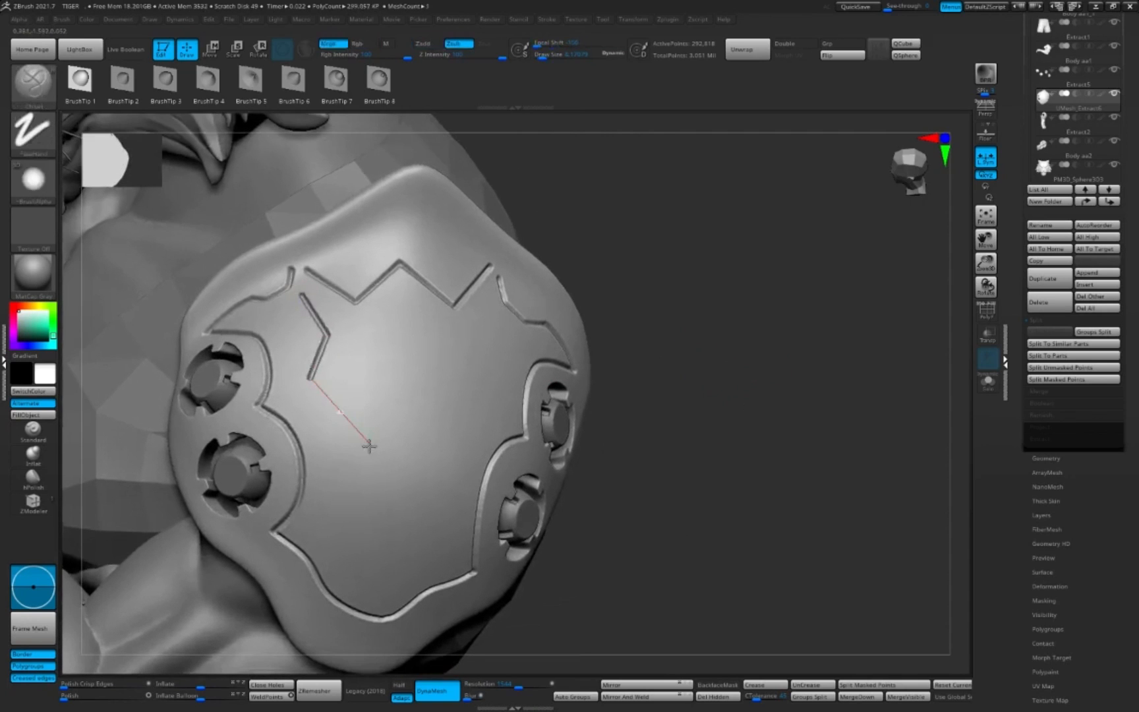
Step: Engrave angular grooves down both sides of the pad's centre with a V-shaped groove between them
drag(663, 396, 683, 376)
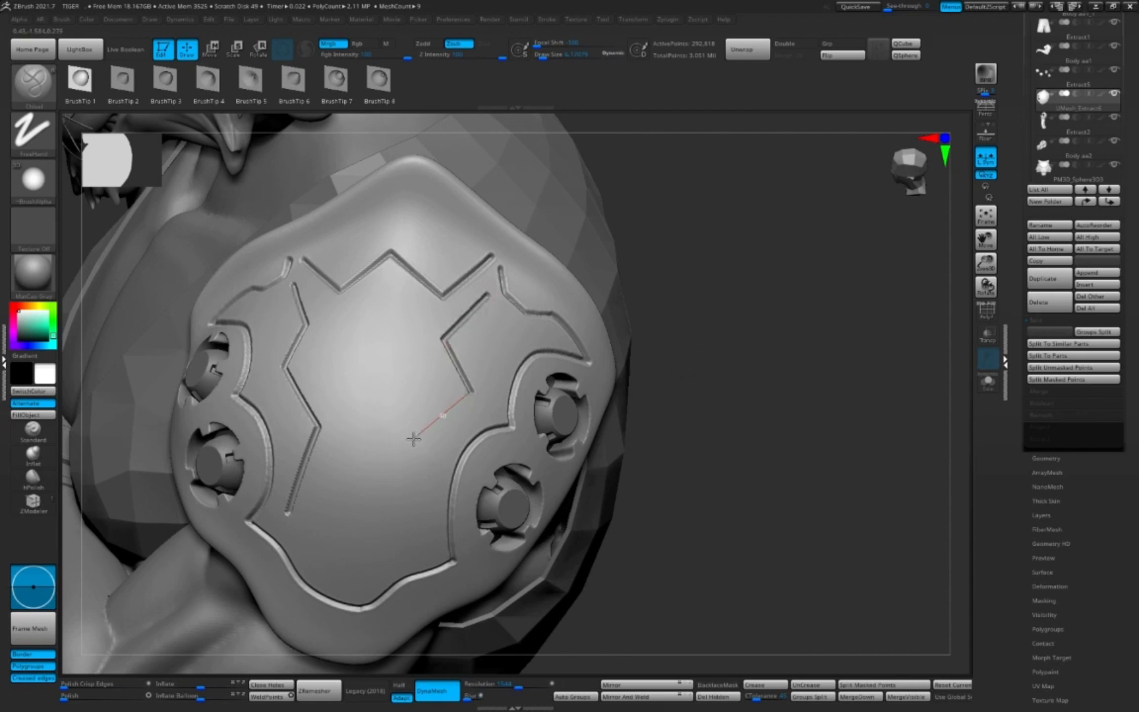
drag(414, 439, 422, 538)
mouse_move(676, 381)
mouse_down()
mouse_move(697, 422)
mouse_move(745, 414)
mouse_move(725, 412)
mouse_up()
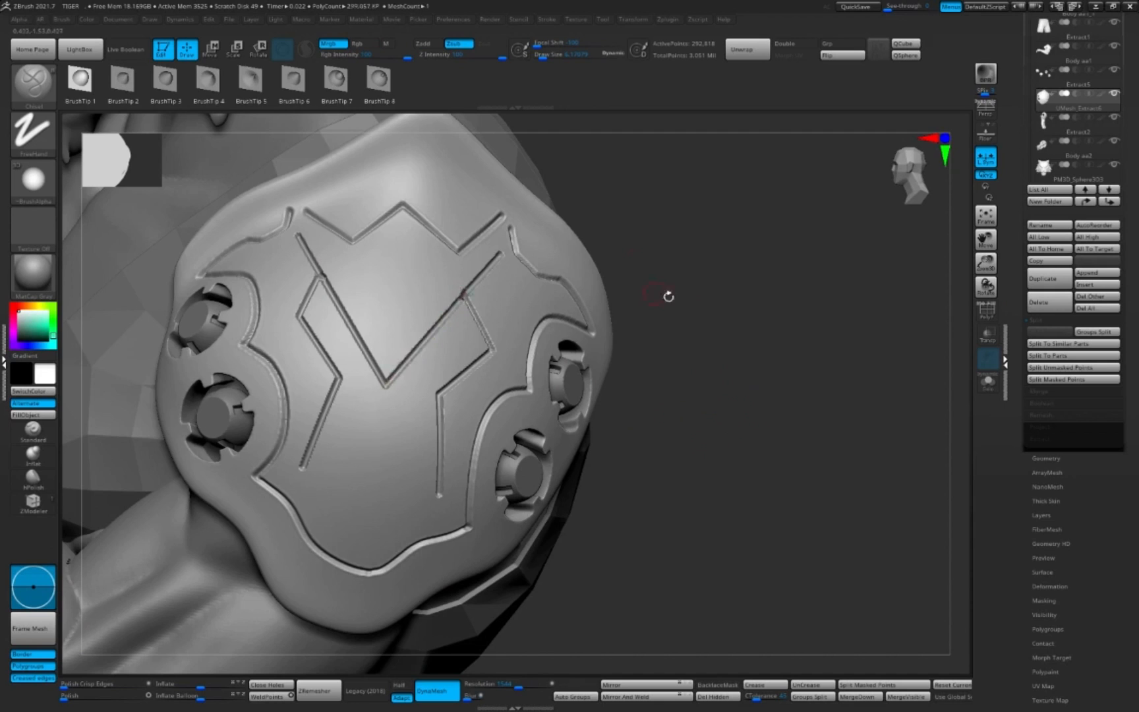
mouse_move(668, 297)
mouse_down()
mouse_move(714, 377)
mouse_move(706, 396)
mouse_move(722, 442)
mouse_move(783, 374)
mouse_move(758, 422)
mouse_move(722, 385)
mouse_up()
key(ctrl+z)
Step: Select the bolts subtool and mask everything except the lower front bolt
mouse_move(824, 409)
alt+mouse_down()
mouse_move(776, 358)
mouse_move(756, 465)
alt+mouse_up()
key(b)
key(m)
key(v)
alt+click(272, 356)
drag(758, 395, 808, 388)
key(w)
ctrl+click(267, 354)
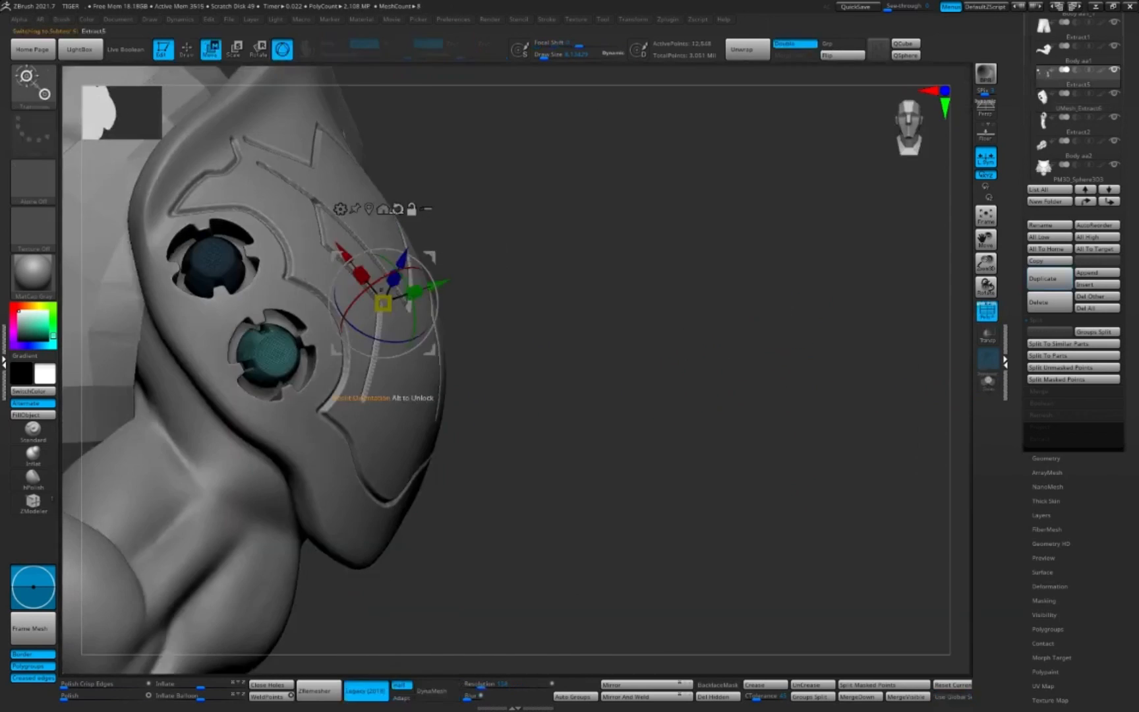
Step: Centre the gizmo on the unmasked bolt and place a duplicate of it on the middle of the pad
click(371, 209)
ctrl+drag(269, 354, 329, 376)
drag(712, 316, 395, 264)
drag(567, 366, 537, 369)
drag(712, 217, 792, 349)
Step: Duplicate the centre bolt and align the copy inside the V-shaped groove on the upper pad
ctrl+drag(561, 387, 466, 293)
drag(758, 257, 665, 290)
drag(487, 321, 422, 300)
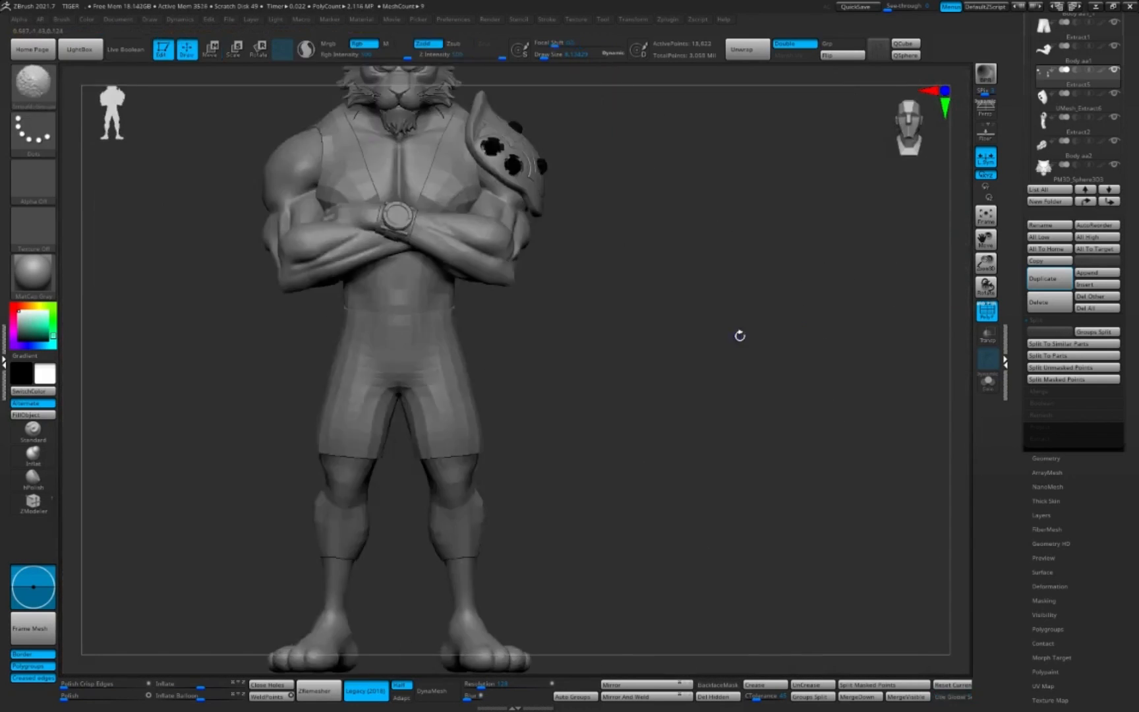
Step: Select the shoulder pad and engrave a second curved groove parallel to the contour along its lower rim
mouse_move(737, 333)
mouse_down()
mouse_move(819, 364)
mouse_move(849, 440)
mouse_move(329, 390)
mouse_up()
alt+click(329, 390)
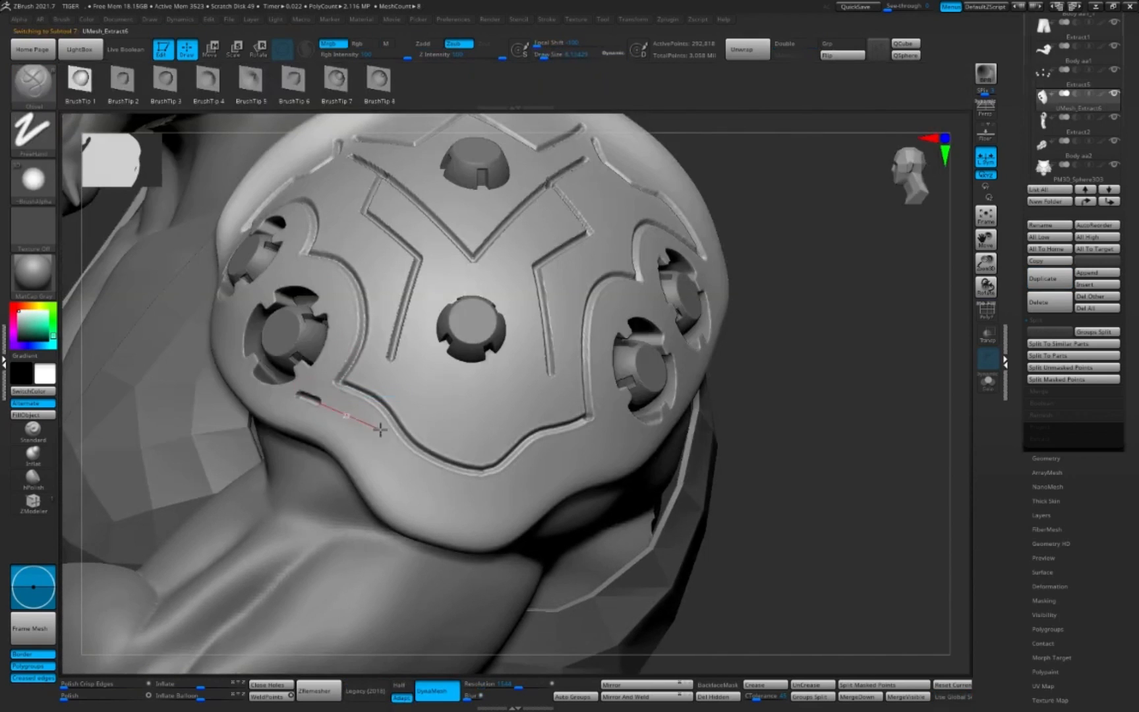
drag(606, 433, 660, 444)
mouse_move(785, 429)
mouse_down()
mouse_move(816, 410)
mouse_move(793, 410)
mouse_move(798, 461)
mouse_move(837, 462)
mouse_up()
Step: Engrave a peaked groove above the zigzag that follows the pad's upper rim down both sides
drag(447, 324, 414, 368)
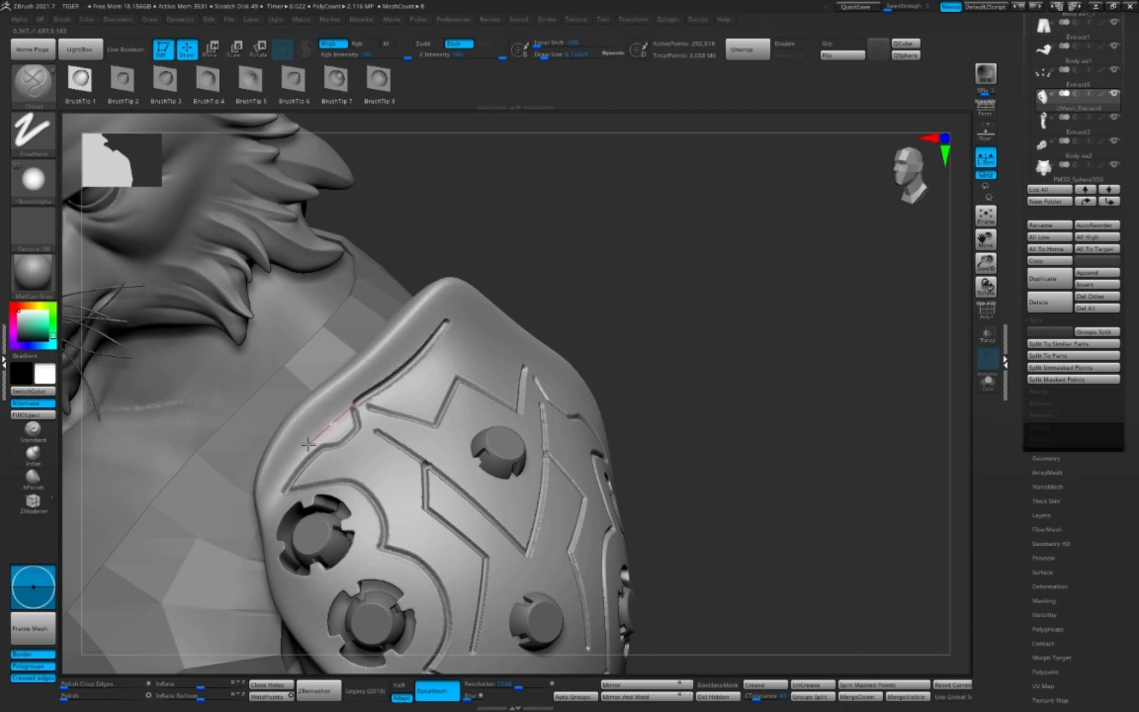
drag(309, 444, 286, 486)
mouse_move(887, 307)
mouse_down()
mouse_move(804, 303)
mouse_move(797, 319)
mouse_up()
drag(404, 356, 440, 365)
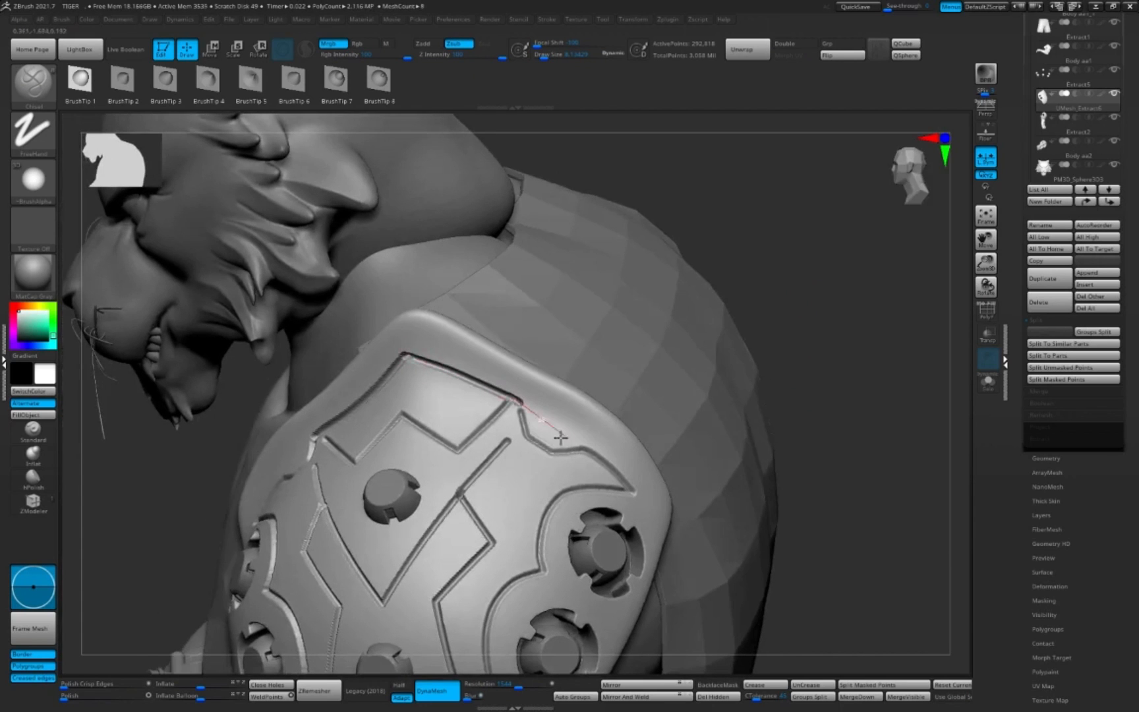
drag(532, 468, 536, 476)
Step: Join the lower ends of the two angular grooves with a curved groove beneath the centre bolt
mouse_move(837, 436)
mouse_down()
mouse_move(813, 389)
mouse_move(900, 422)
mouse_up()
drag(349, 403, 389, 454)
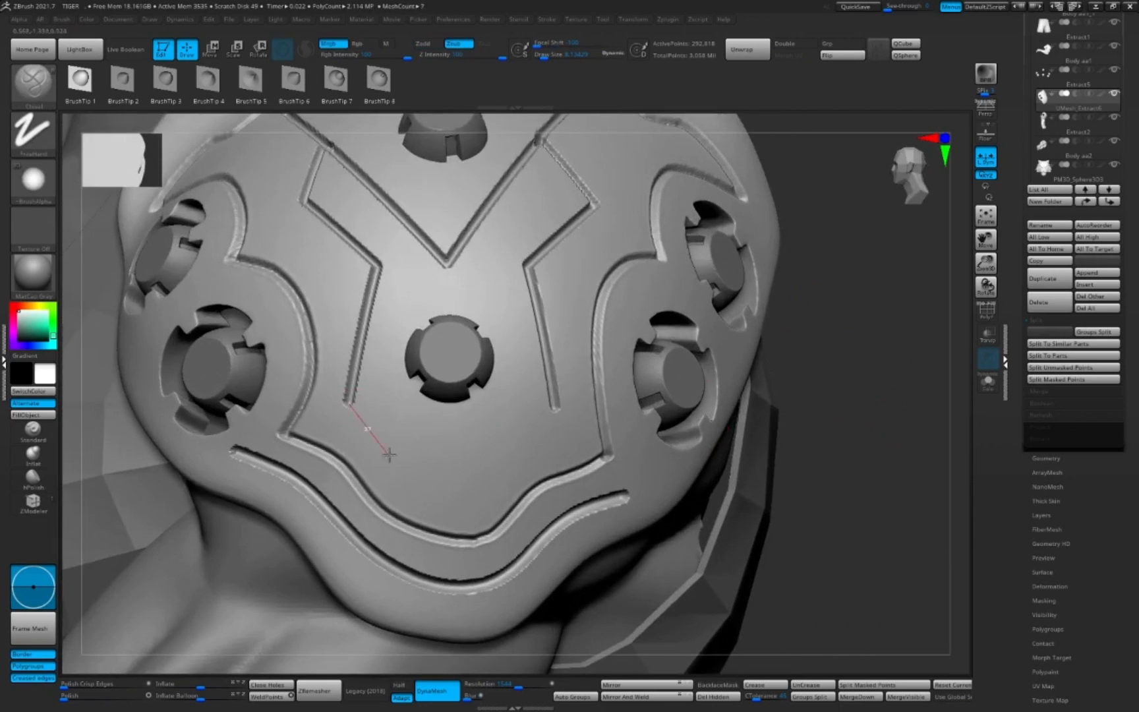
drag(591, 358, 594, 355)
mouse_move(837, 435)
mouse_down()
mouse_move(768, 419)
mouse_move(786, 395)
mouse_move(811, 419)
mouse_up()
Step: Switch to the Move brush and smooth the engraved shoulder pad slightly with the Polish By Features deformation
key(b)
key(m)
key(v)
click(1058, 585)
drag(1033, 230, 1042, 230)
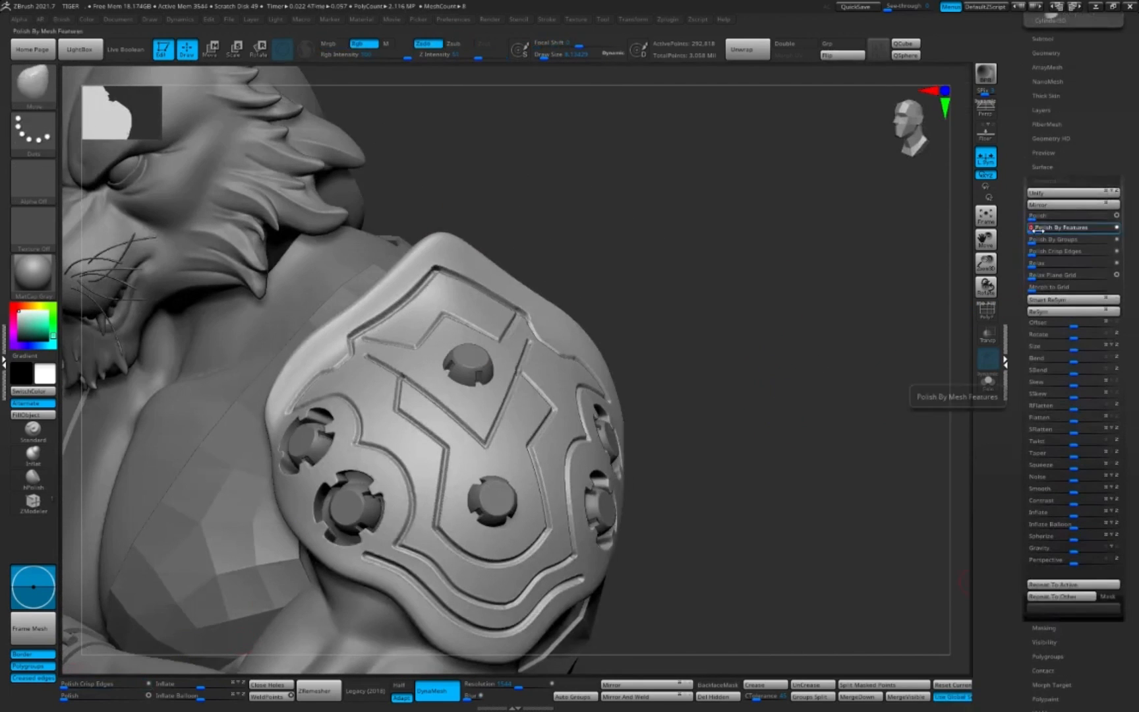
Step: Save the project over the existing file
mouse_move(811, 409)
mouse_down()
mouse_move(755, 427)
mouse_move(758, 403)
mouse_move(798, 447)
mouse_up()
key(ctrl+s)
click(753, 496)
click(598, 350)
Step: Apply ClayPolish to the shoulder pad and check the sharpened grooves from several angles
click(1047, 40)
click(1048, 529)
click(1045, 209)
click(1045, 236)
ctrl+right_drag(801, 468, 799, 432)
mouse_move(799, 432)
right_down()
mouse_move(799, 445)
mouse_move(808, 428)
right_up()
mouse_move(807, 428)
ctrl+right_down()
mouse_move(811, 450)
mouse_move(785, 455)
ctrl+right_up()
mouse_move(785, 455)
ctrl+right_down()
mouse_move(778, 428)
mouse_move(791, 468)
ctrl+right_up()
right_drag(791, 468, 863, 455)
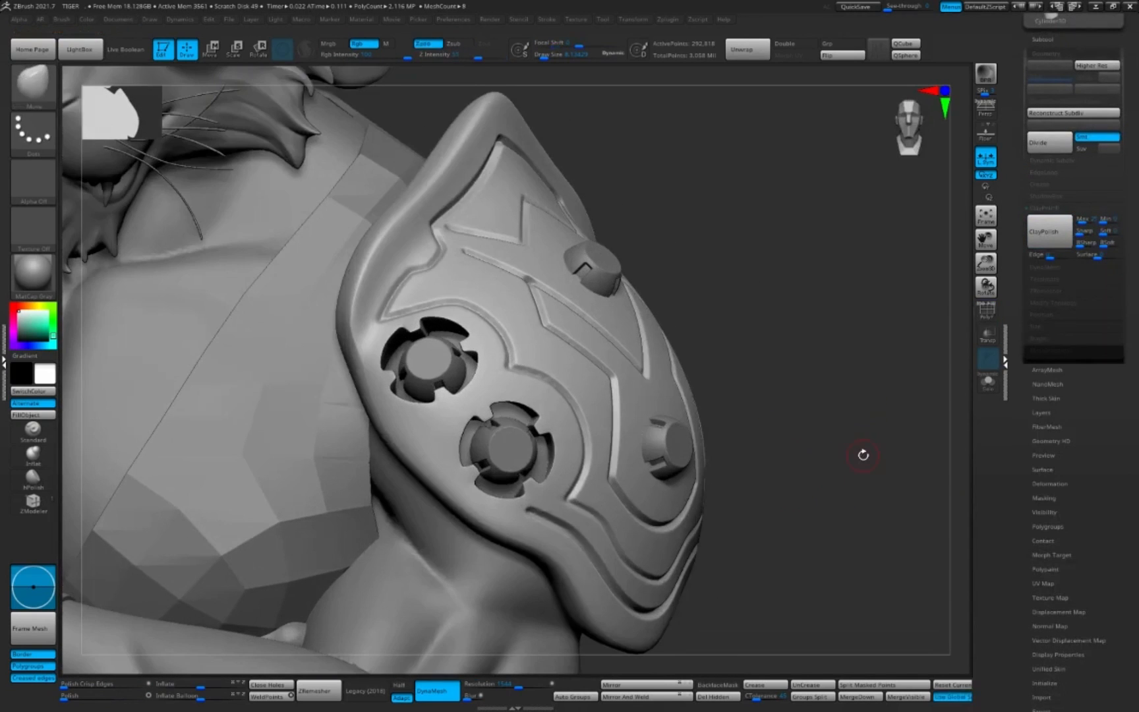
Step: Load the IMM Ind. Parts brush and insert small Philips Type02 screws along the pad's edges beside the bolts
mouse_move(852, 292)
right_down()
mouse_move(768, 285)
mouse_move(777, 290)
right_up()
click(39, 89)
click(162, 84)
ctrl+click(777, 291)
right_drag(666, 475, 521, 455)
right_drag(956, 449, 864, 436)
drag(823, 386, 828, 391)
ctrl+right_drag(858, 455, 758, 455)
ctrl+right_drag(850, 329, 851, 412)
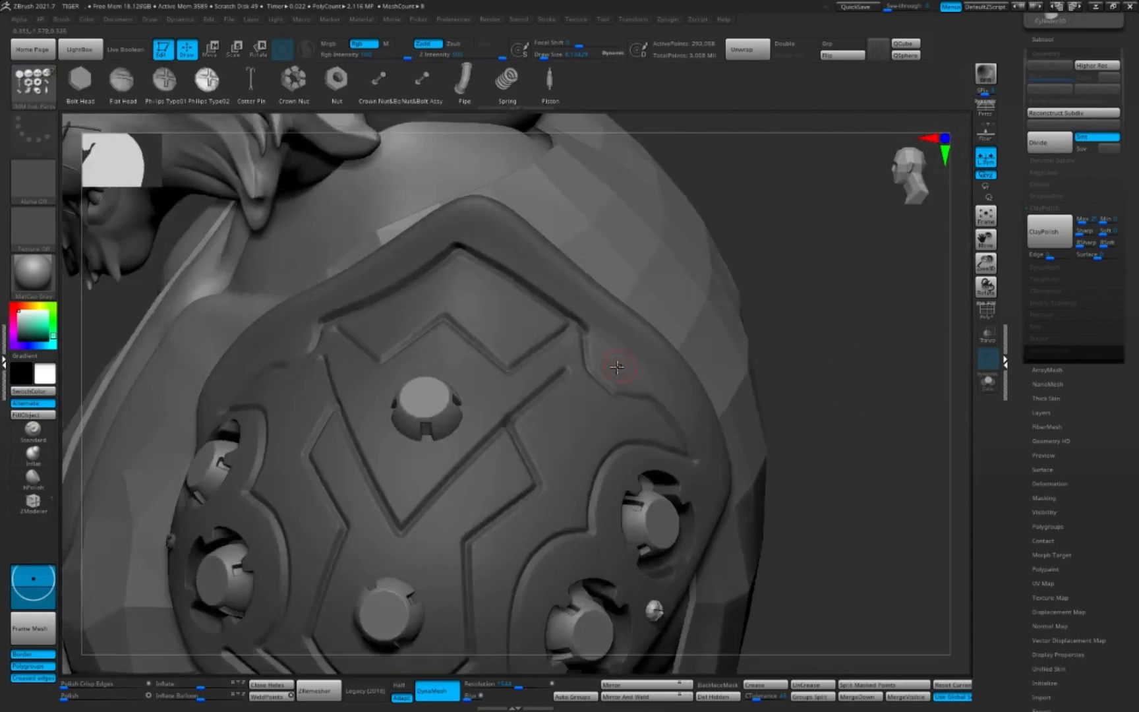
Step: Insert more small Philips screws beside the upper side grooves and between the bolts and the central panel
click(617, 367)
right_drag(653, 366, 757, 363)
drag(791, 369, 732, 366)
alt+drag(785, 396, 788, 309)
drag(575, 399, 582, 402)
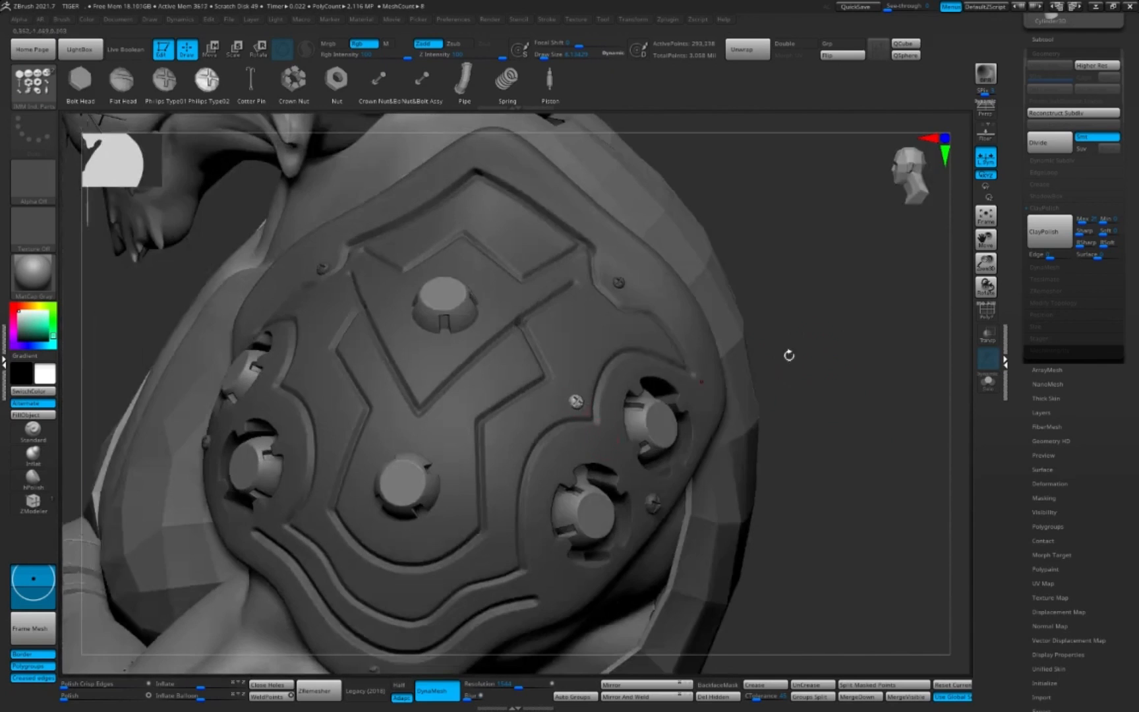
Step: Insert a matching Philips screw on the front half of the pad, where the two bolt contours meet
drag(788, 357, 838, 370)
key(f)
key(f)
key(f)
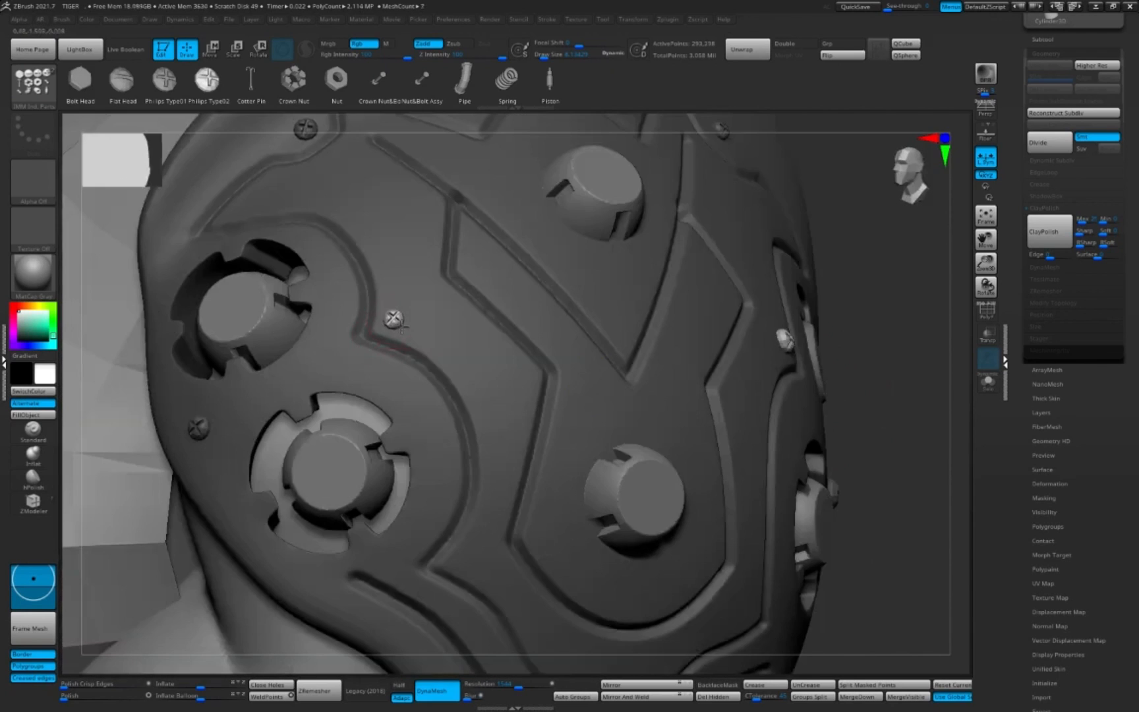
key(f)
mouse_move(758, 317)
mouse_down()
mouse_move(796, 320)
mouse_move(844, 409)
mouse_up()
Step: Switch back to a sculpting brush, check the whole pad and save the project as TIGER
key(b)
key(s)
key(t)
mouse_move(819, 422)
mouse_down()
mouse_move(768, 516)
mouse_move(728, 477)
mouse_move(738, 435)
mouse_move(726, 452)
mouse_up()
key(shift+f)
key(shift+f)
key(ctrl+s)
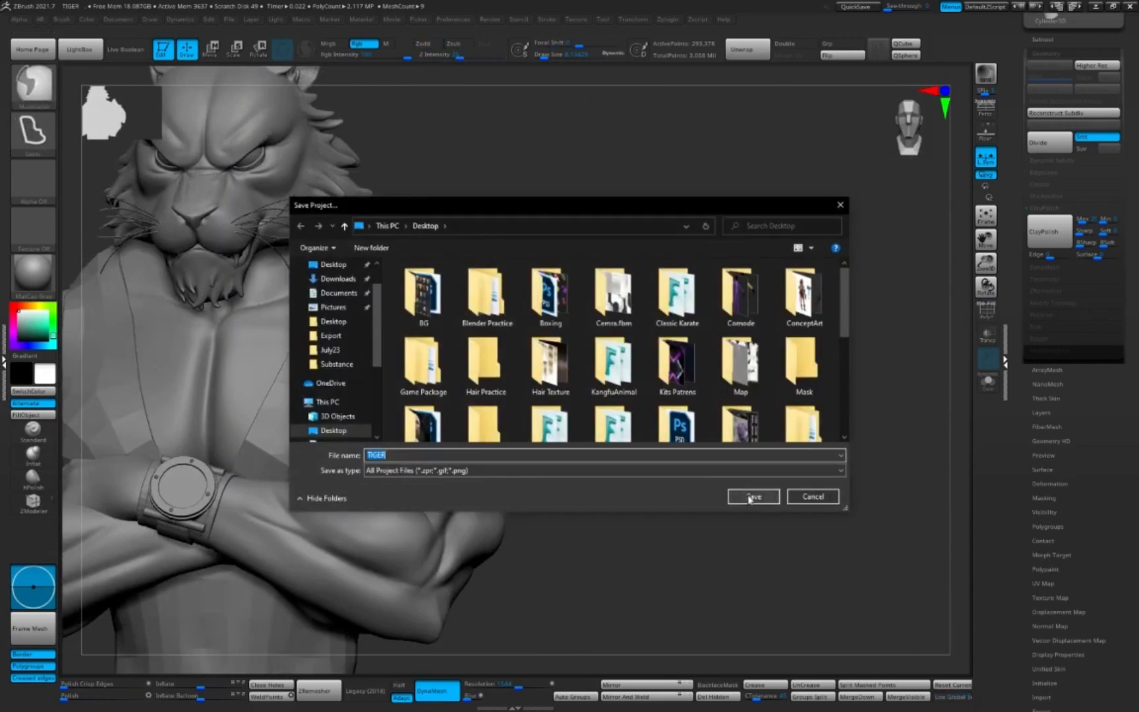
click(750, 499)
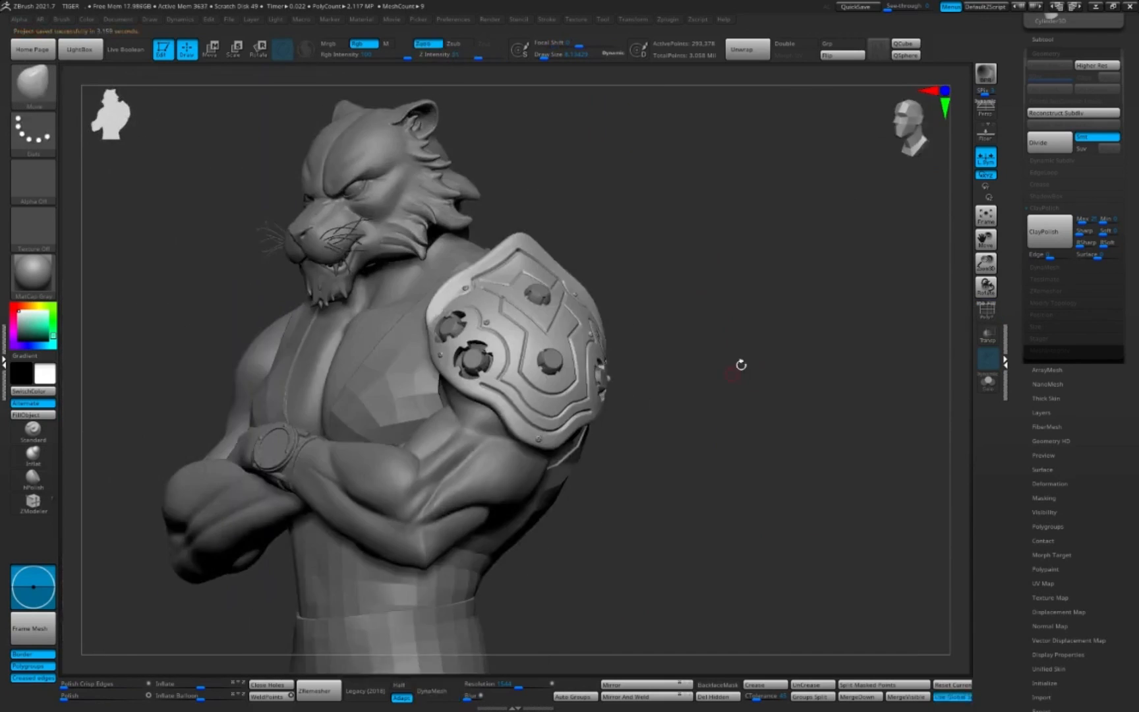
Step: Append a Cylinder3D as a new subtool, select it and show its wireframe
mouse_move(742, 365)
mouse_down()
mouse_move(741, 397)
mouse_move(911, 394)
mouse_up()
click(1040, 40)
click(1090, 350)
click(705, 373)
alt+click(593, 560)
key(shift+f)
Step: Isolate the cylinder and hide its upper and lower faces, keeping a thin two-row band
click(988, 383)
ctrl+alt+shift+drag(224, 183, 719, 314)
ctrl+alt+shift+drag(708, 467, 725, 626)
shift+drag(910, 326, 839, 322)
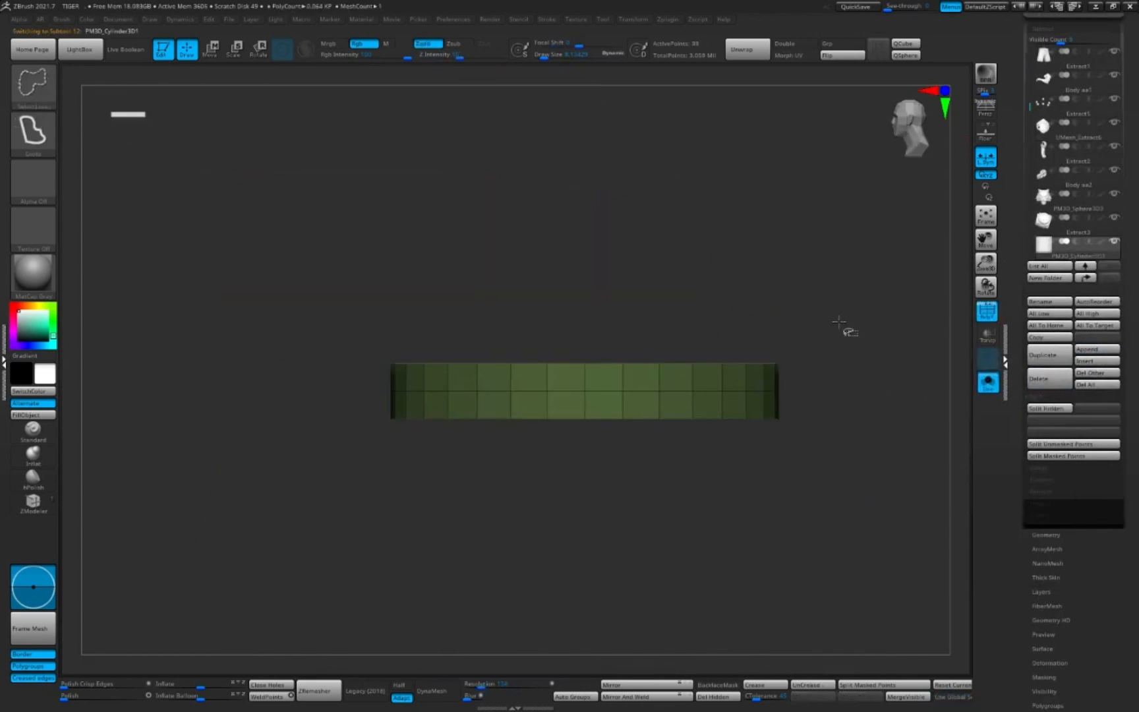
Step: Show the other subtools and move, rotate and scale the band across the lower part of the shoulder pad
click(989, 385)
key(w)
shift+drag(778, 370, 844, 370)
drag(567, 469, 654, 254)
drag(778, 330, 674, 294)
drag(535, 285, 561, 462)
shift+drag(659, 365, 594, 369)
alt+drag(692, 370, 689, 455)
drag(551, 393, 551, 404)
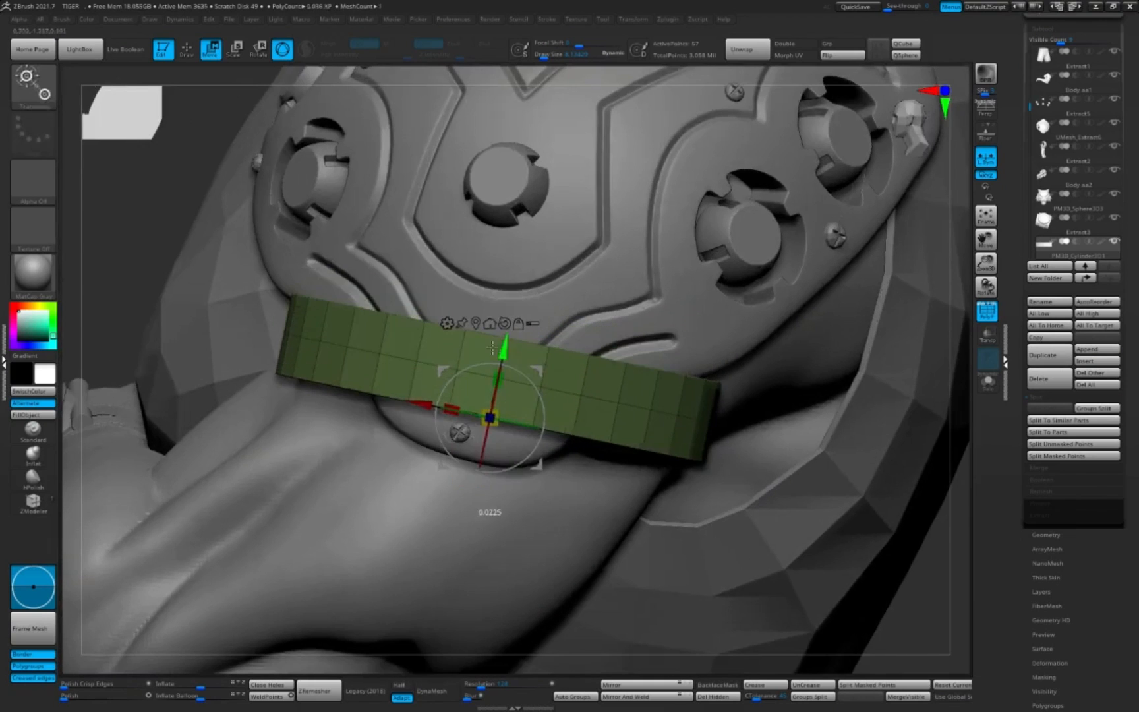
Step: Check how the band wraps the upper arm and delete the excess polygons at its end
key(q)
key(shift+f)
mouse_move(916, 451)
alt+mouse_down()
mouse_move(804, 424)
mouse_move(715, 439)
mouse_move(811, 527)
alt+mouse_up()
key(shift+f)
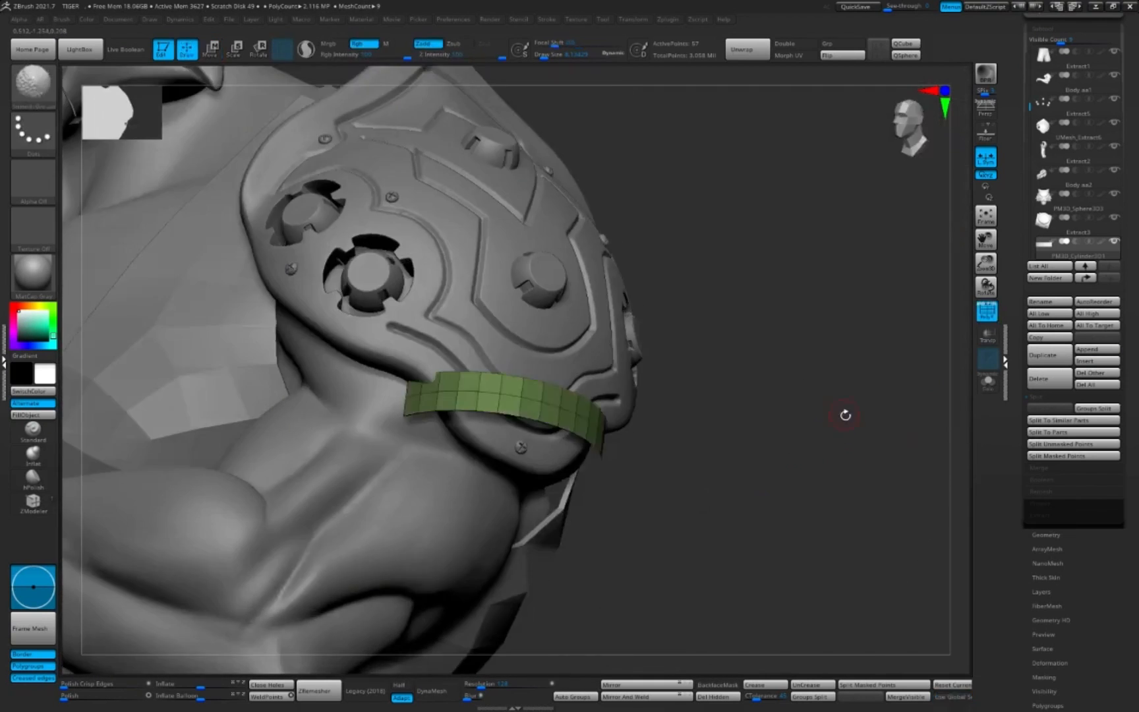
drag(845, 415, 660, 422)
alt+drag(422, 461, 465, 524)
drag(297, 494, 759, 474)
drag(851, 481, 462, 501)
drag(264, 501, 303, 528)
mouse_move(469, 329)
ctrl+shift+mouse_down()
mouse_move(348, 549)
mouse_move(702, 412)
mouse_move(778, 395)
ctrl+shift+mouse_up()
click(718, 697)
Step: Shift the trimmed band slightly against the pad's lower edge and check its fit from the front
alt+drag(719, 396, 508, 400)
key(w)
drag(455, 459, 450, 454)
key(q)
key(shift+f)
shift+drag(811, 461, 778, 422)
mouse_move(778, 422)
alt+mouse_down()
mouse_move(765, 323)
mouse_move(700, 306)
mouse_move(753, 277)
alt+mouse_up()
key(shift+f)
Step: Mask all but the band's front end, centre the gizmo on that end and extend it toward the arm
ctrl+drag(573, 285, 538, 488)
key(e)
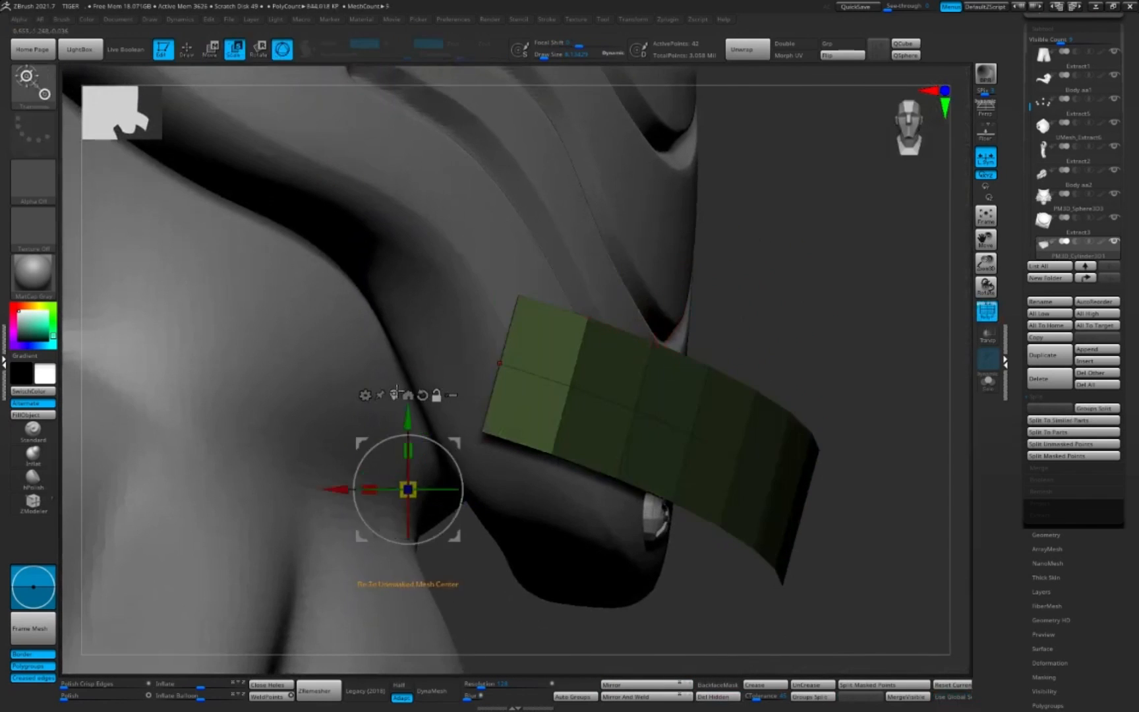
click(392, 395)
drag(501, 364, 437, 369)
drag(484, 343, 471, 326)
Step: Extend the band's end a second time and bend it inward behind the pad's front rim
drag(759, 264, 857, 267)
drag(436, 367, 359, 377)
drag(759, 370, 527, 363)
drag(311, 413, 317, 415)
drag(462, 429, 471, 323)
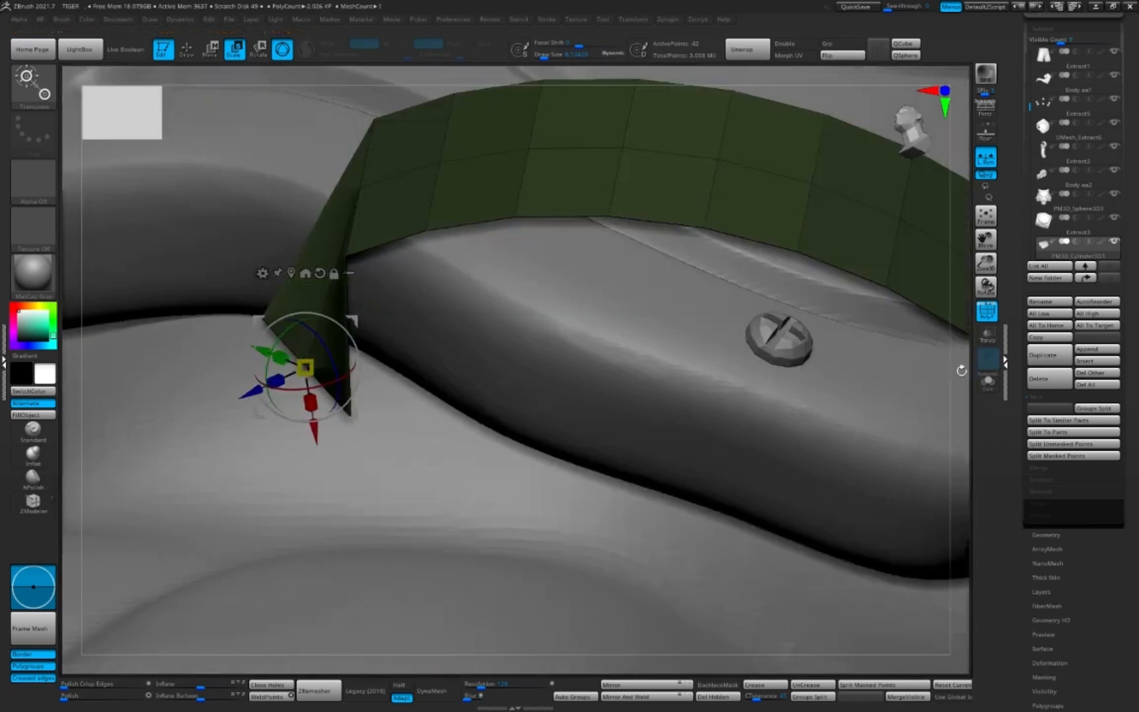
Step: Examine the strap band on its own and against the shoulder pad, checking its bent end and its fit under the lower rim
drag(962, 371, 575, 321)
click(368, 320)
right_drag(369, 319, 464, 287)
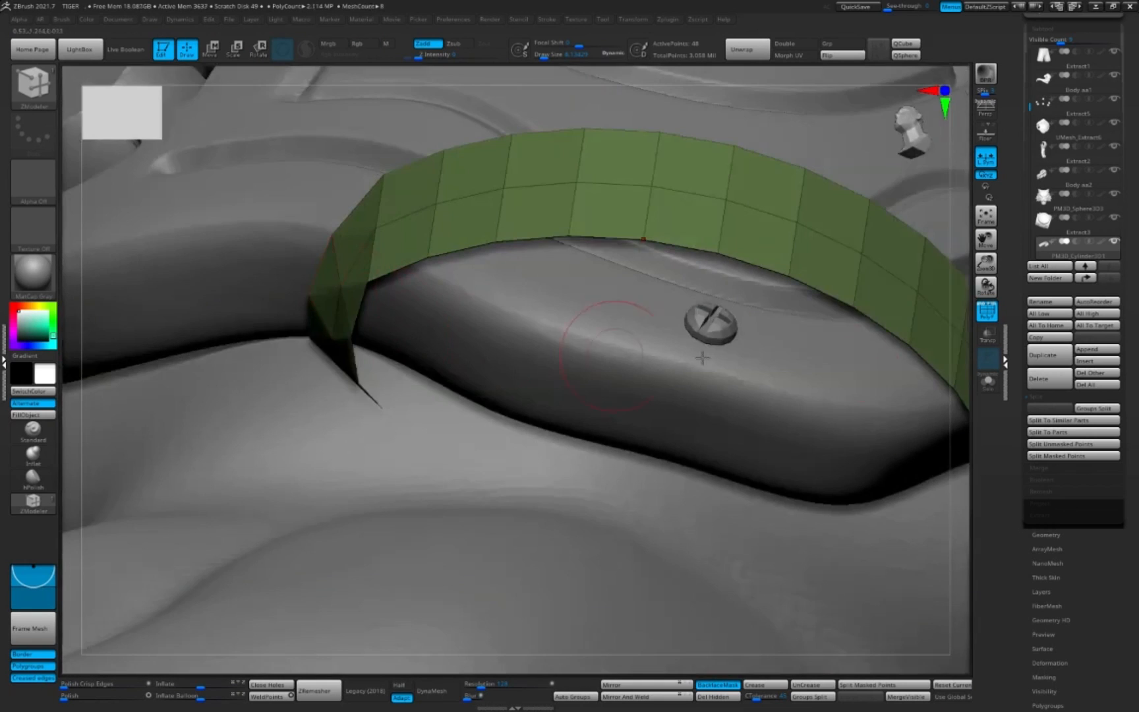
right_drag(448, 369, 394, 389)
key(s)
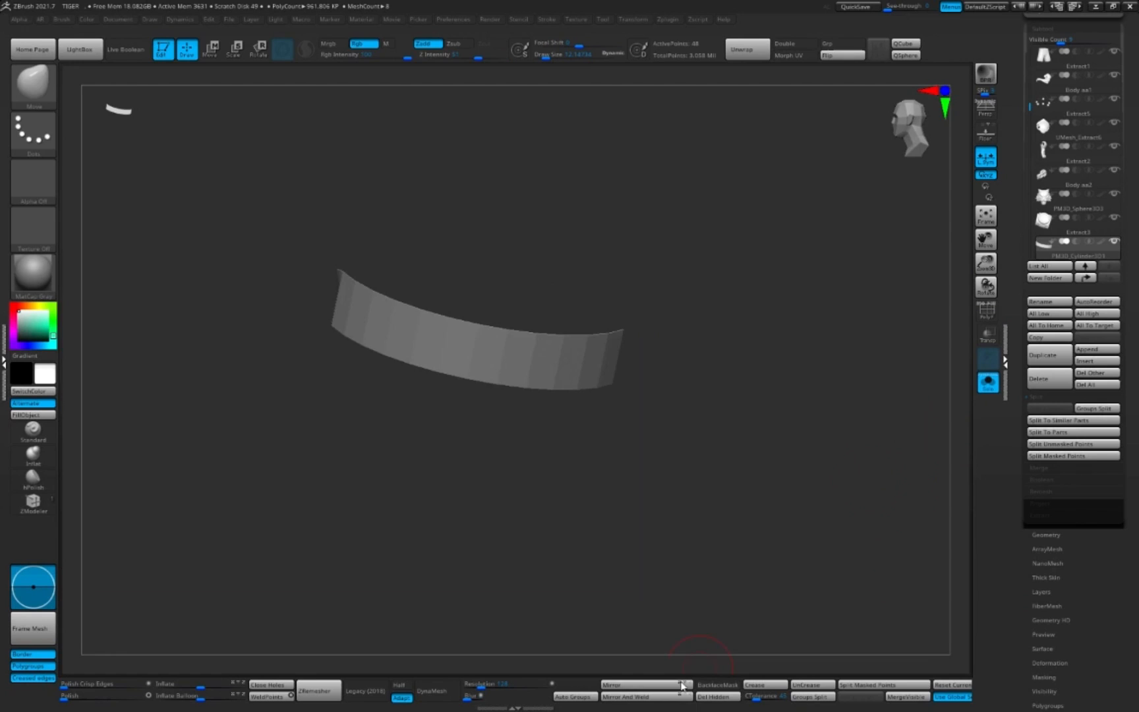
key(w)
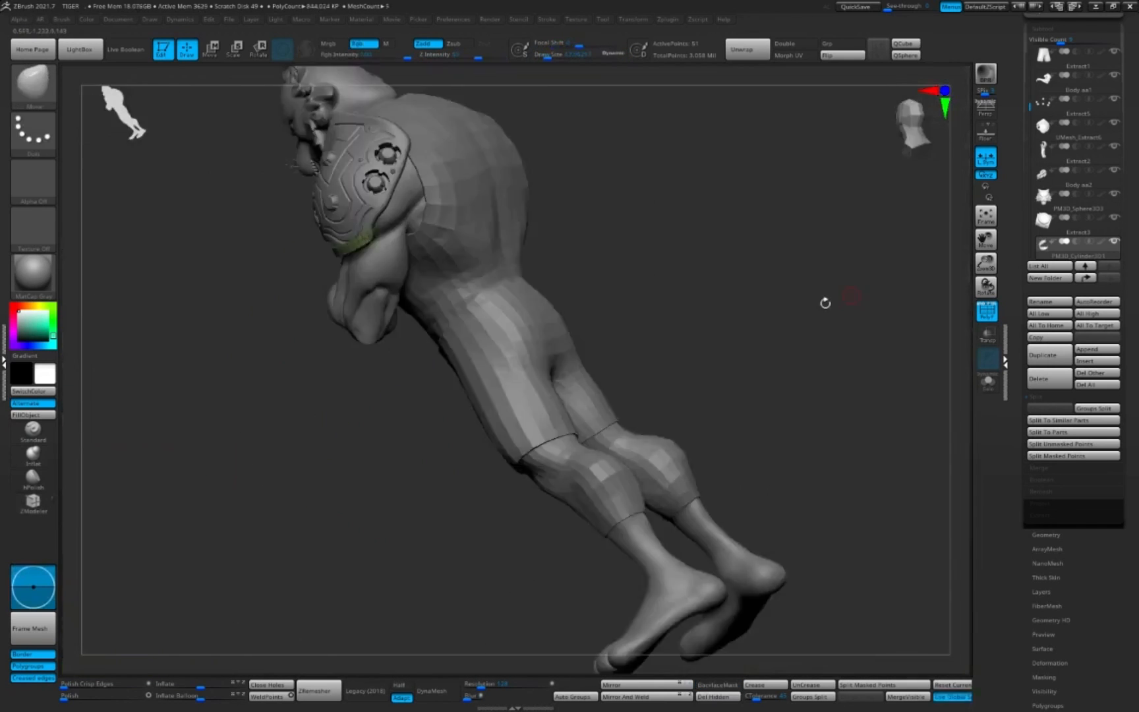
drag(826, 300, 776, 381)
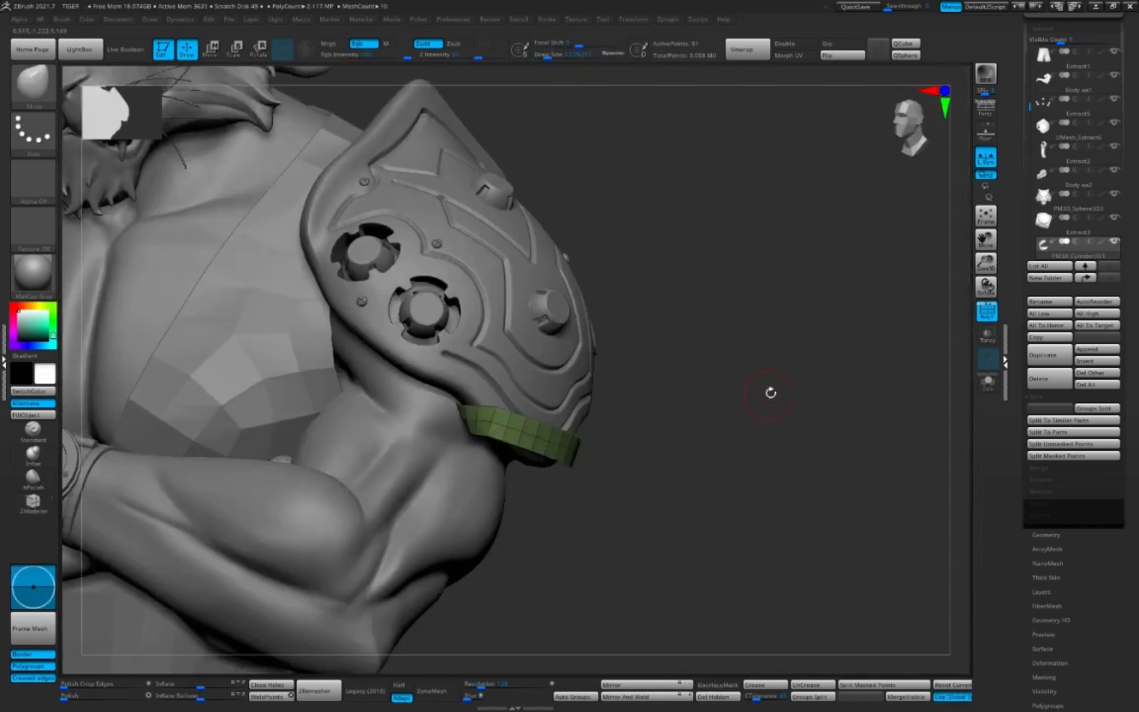
drag(769, 389, 738, 403)
mouse_move(803, 388)
alt+mouse_down()
mouse_move(795, 450)
mouse_move(732, 435)
alt+mouse_up()
key(s)
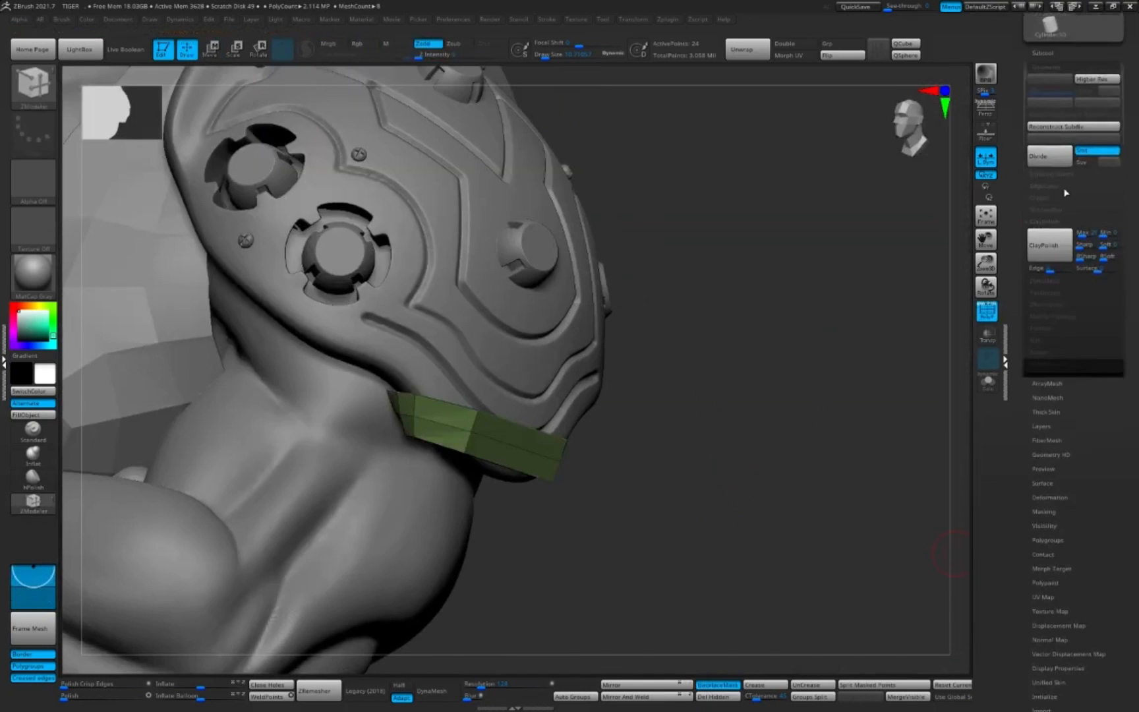
Step: Bevel the band's central lengthwise edge with ZModeler into a narrow strip running along its middle
drag(953, 538, 928, 458)
key(space)
click(623, 499)
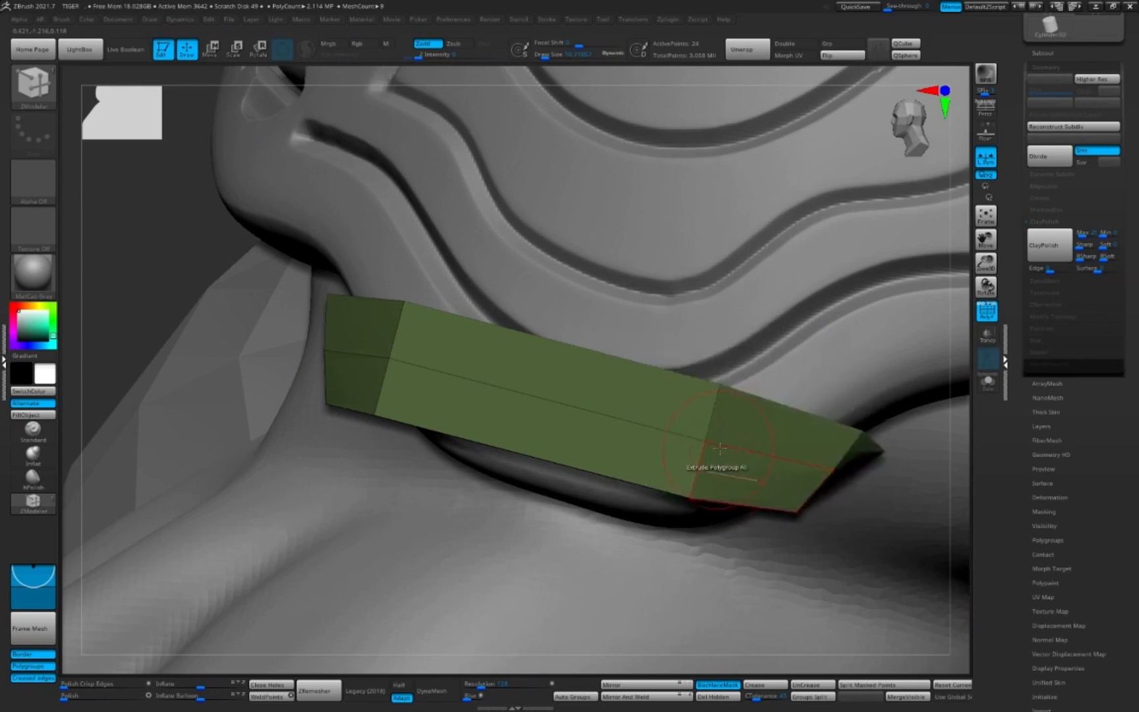
key(space)
click(617, 385)
drag(726, 449, 735, 456)
key(space)
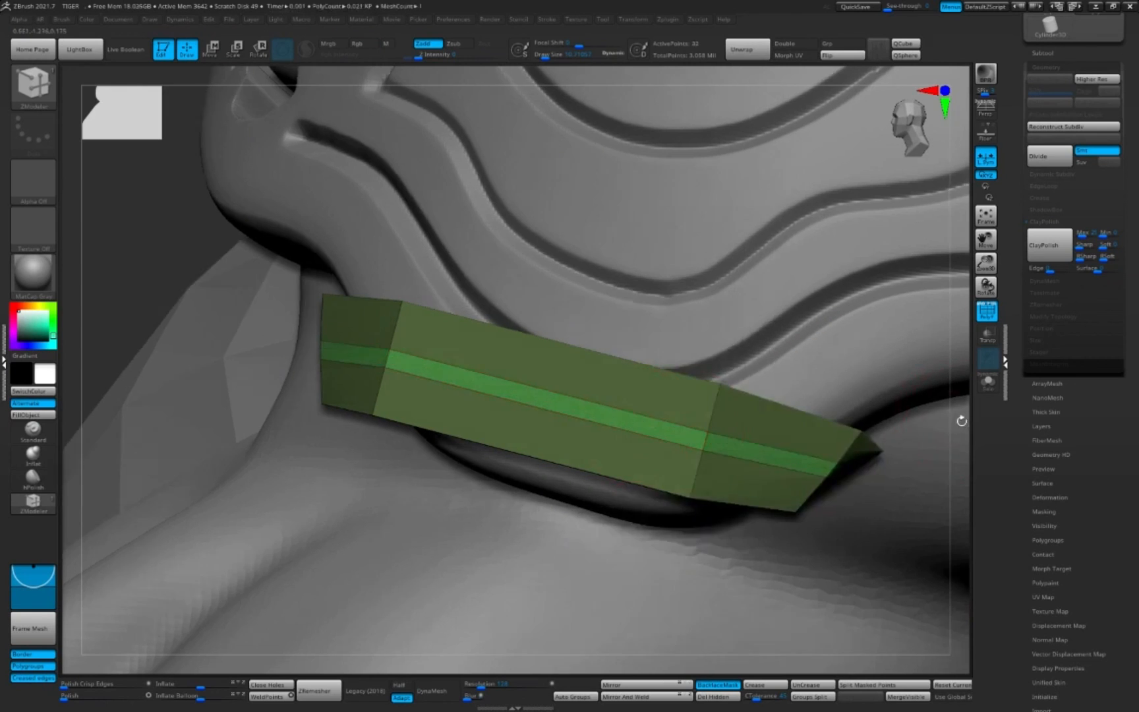
Step: Insert edge loops across the band with ZModeler and bevel the crosswise edges at its bends
key(space)
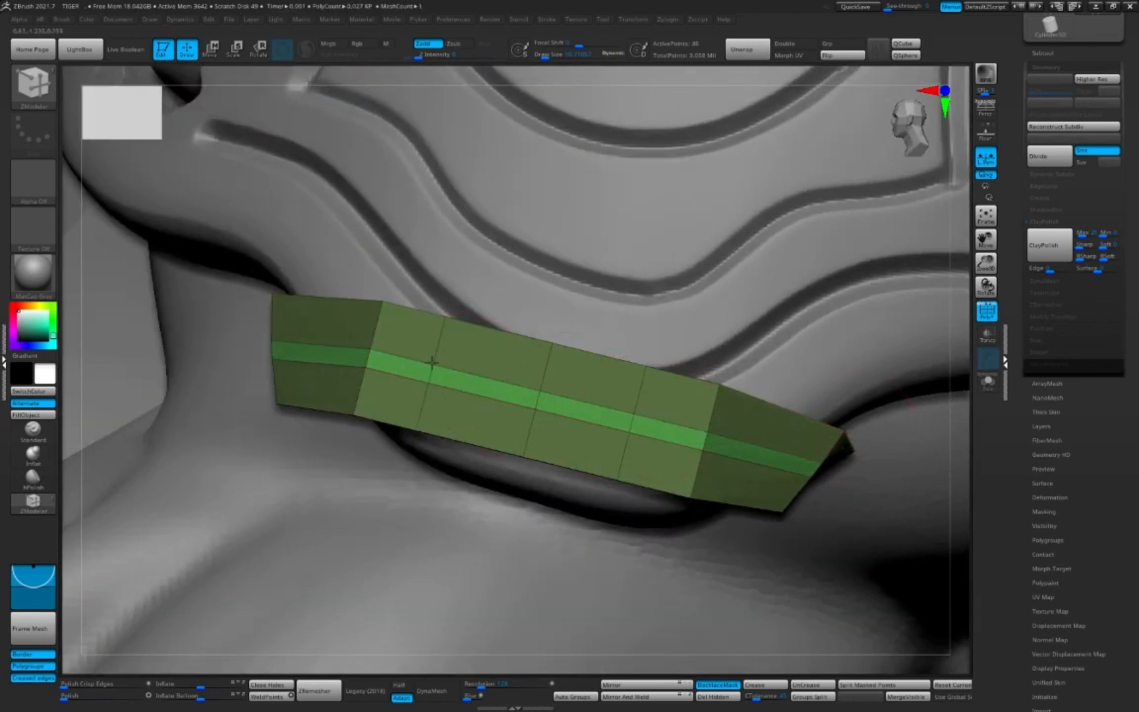
click(432, 362)
key(space)
click(616, 385)
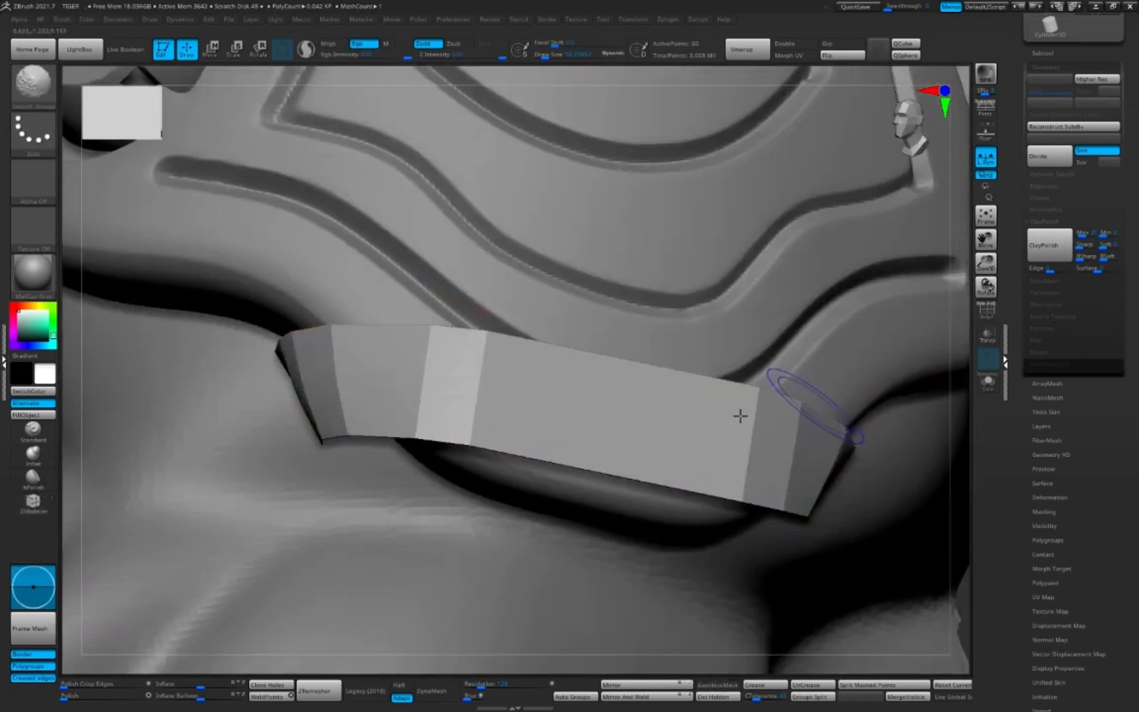
key(space)
click(499, 399)
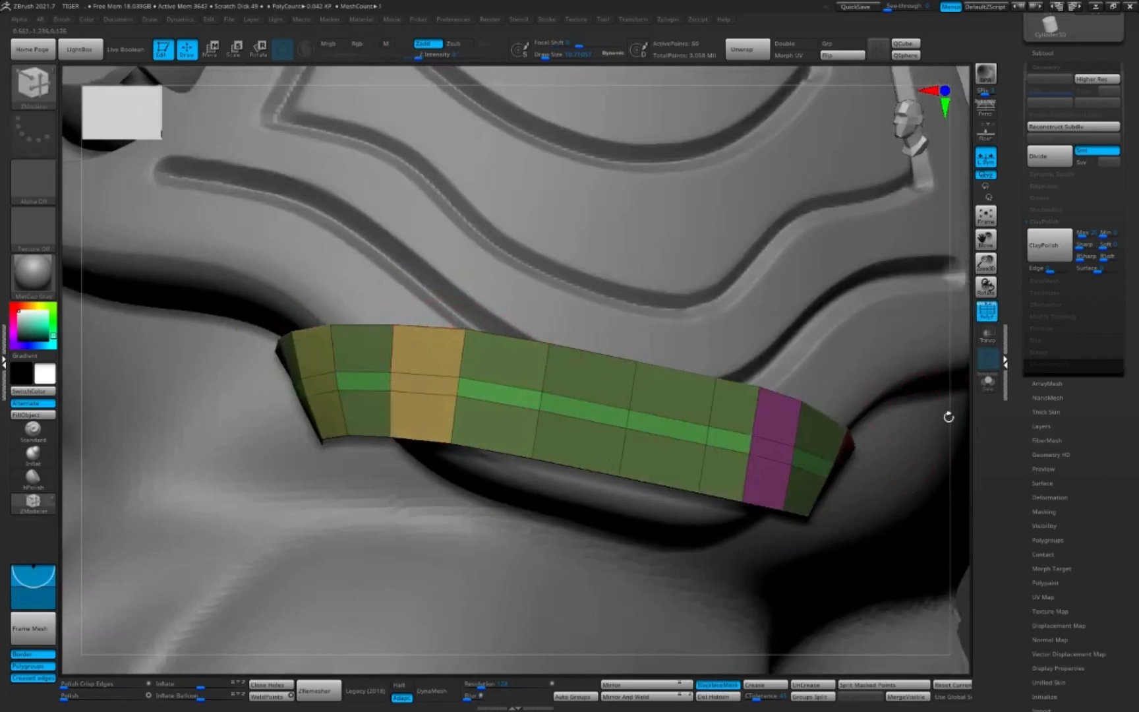
Step: Delete alternate polygons in the band's central strip to cut a row of slots and check the band in isolation
key(space)
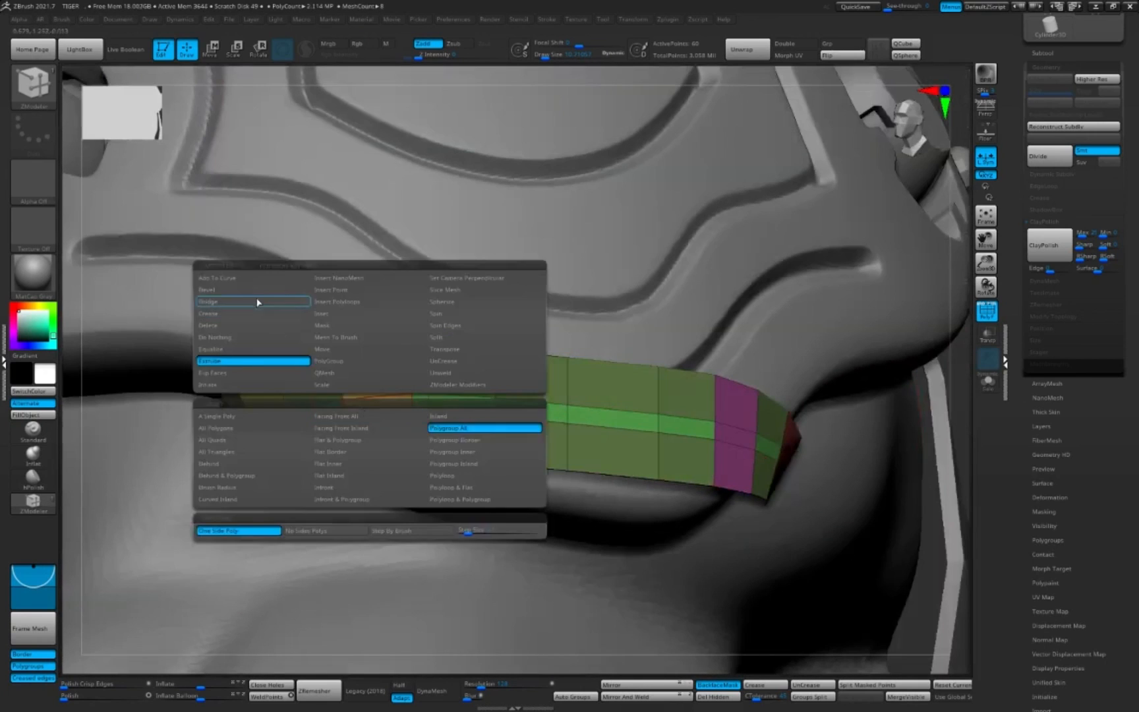
click(254, 326)
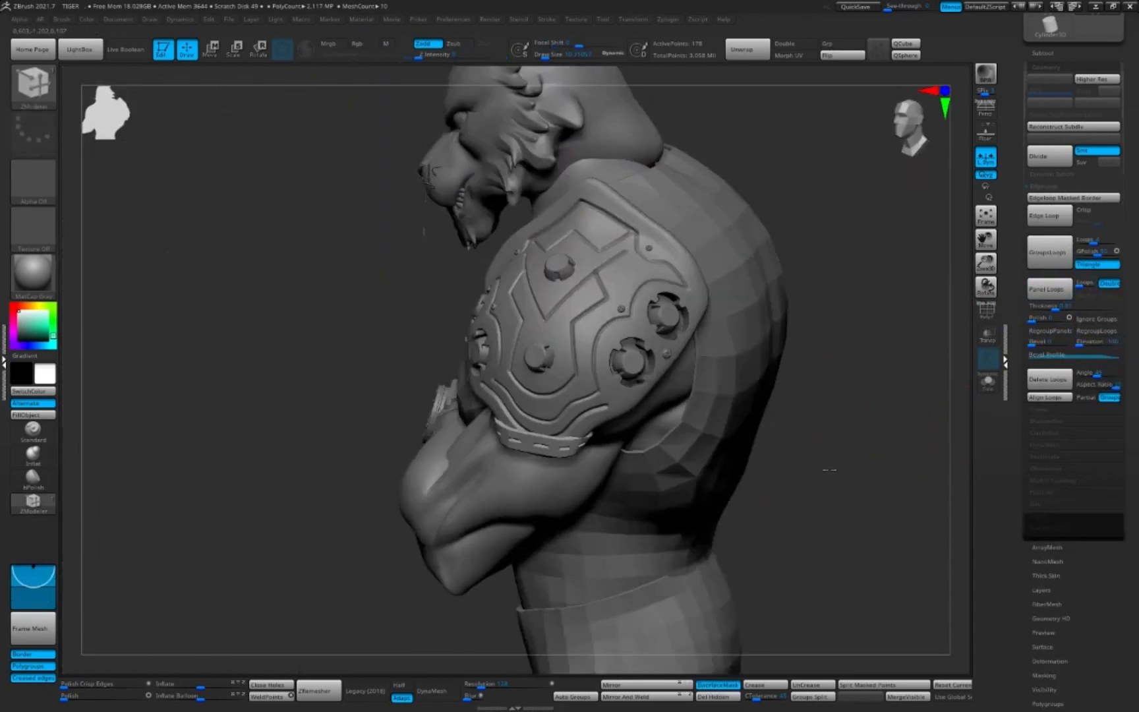
drag(854, 394, 950, 471)
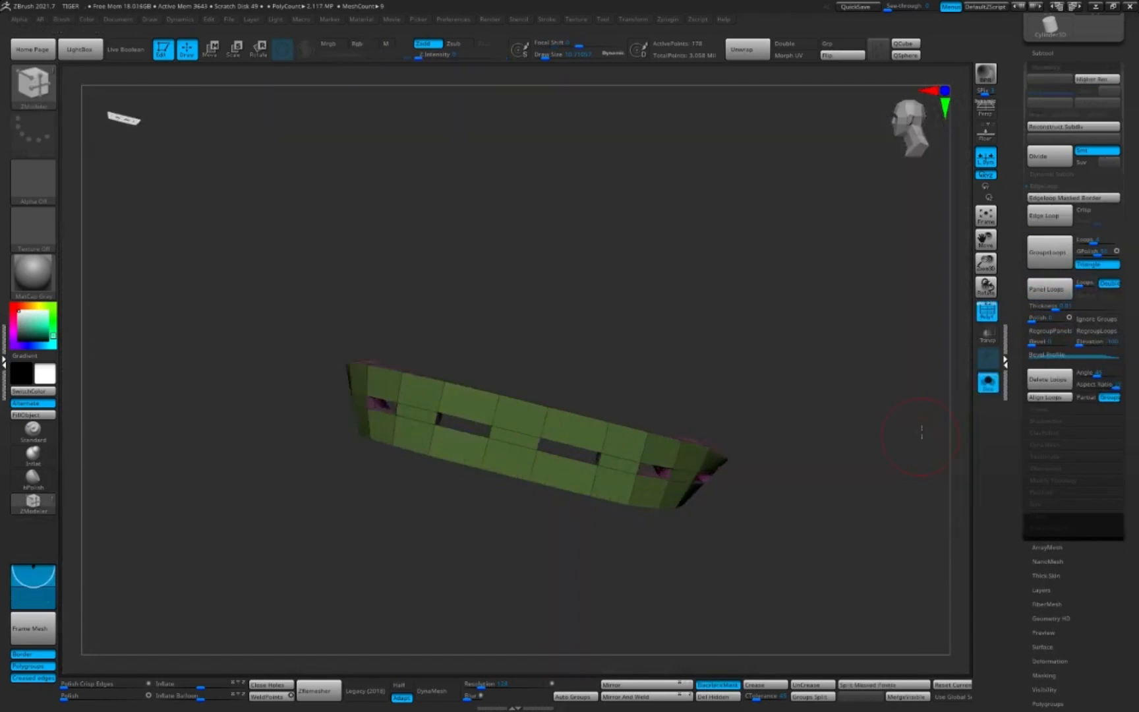
key(f)
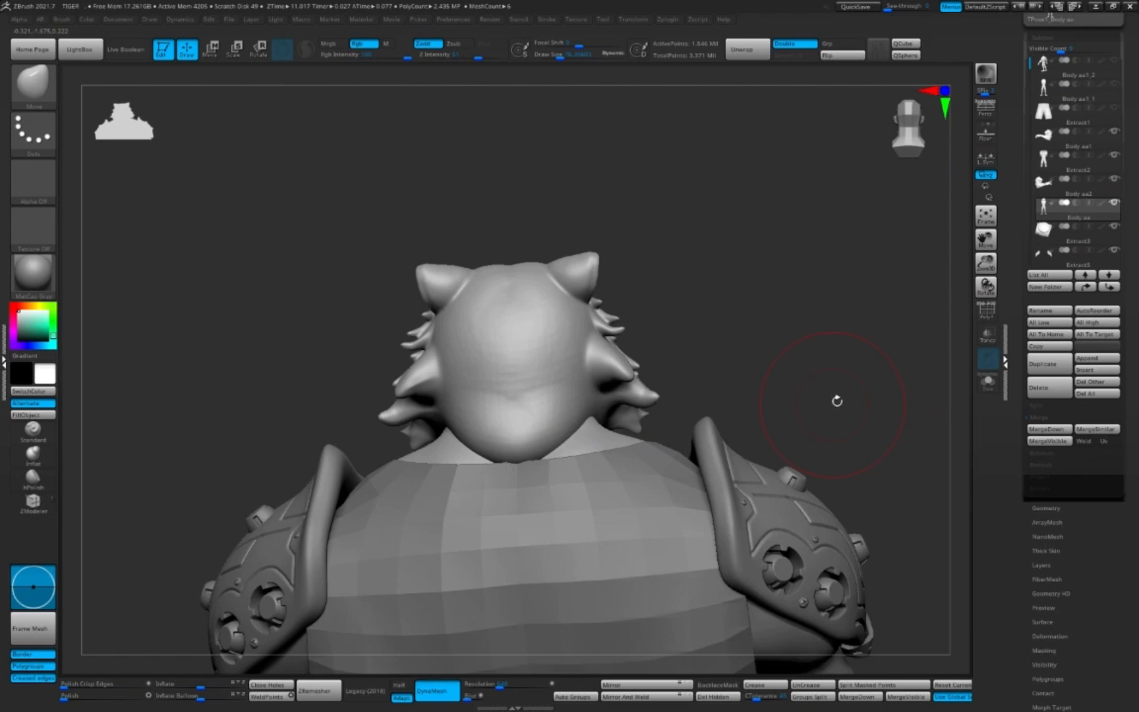
Step: Apply ClayPolish to the tiger's body mesh twice and check the head from the front and side
alt+drag(837, 401, 832, 358)
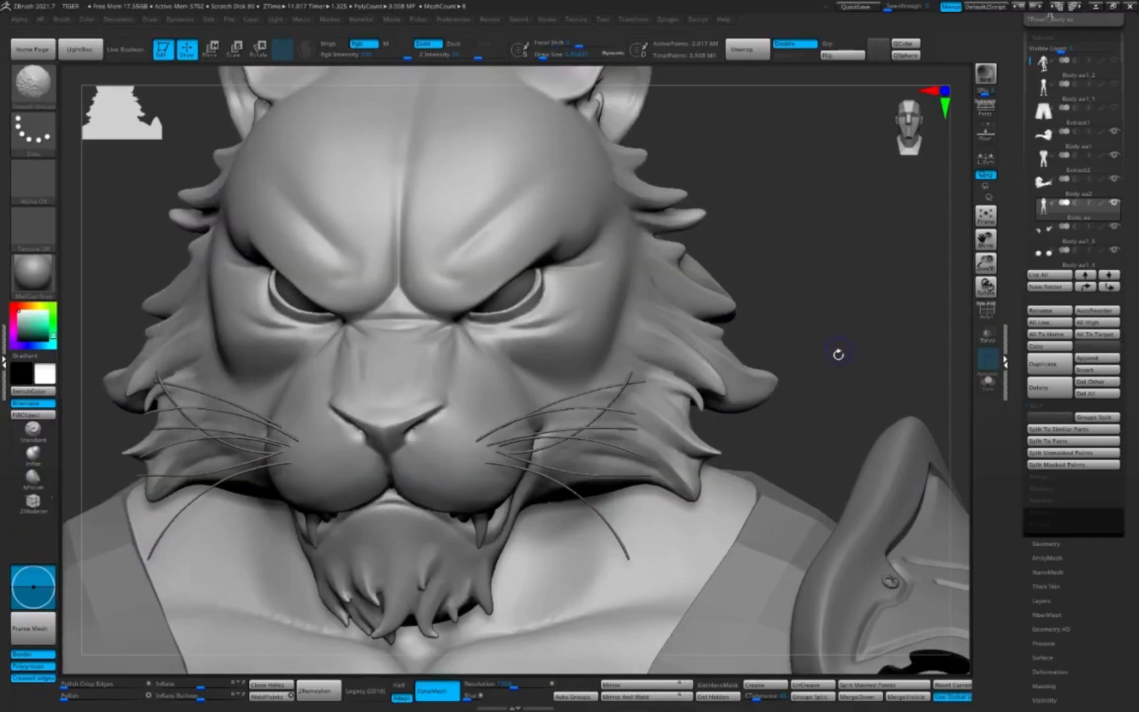
drag(1071, 572, 1071, 503)
click(1055, 475)
click(1053, 271)
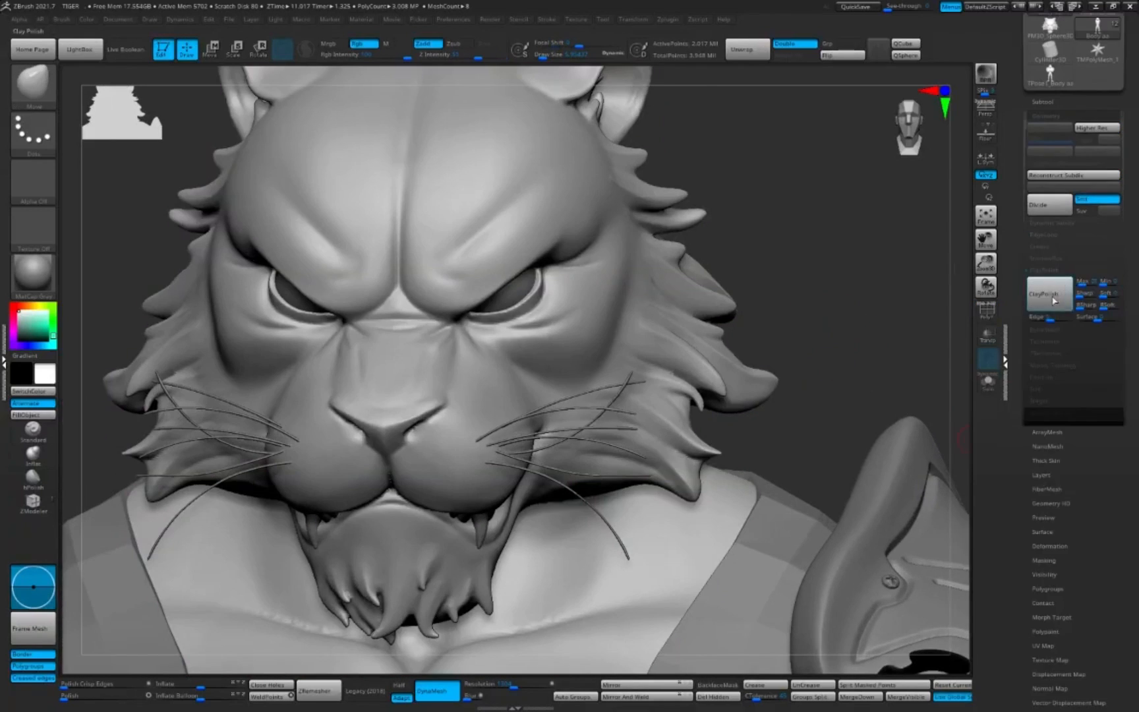
click(1055, 299)
alt+drag(850, 370, 848, 327)
drag(923, 322, 868, 323)
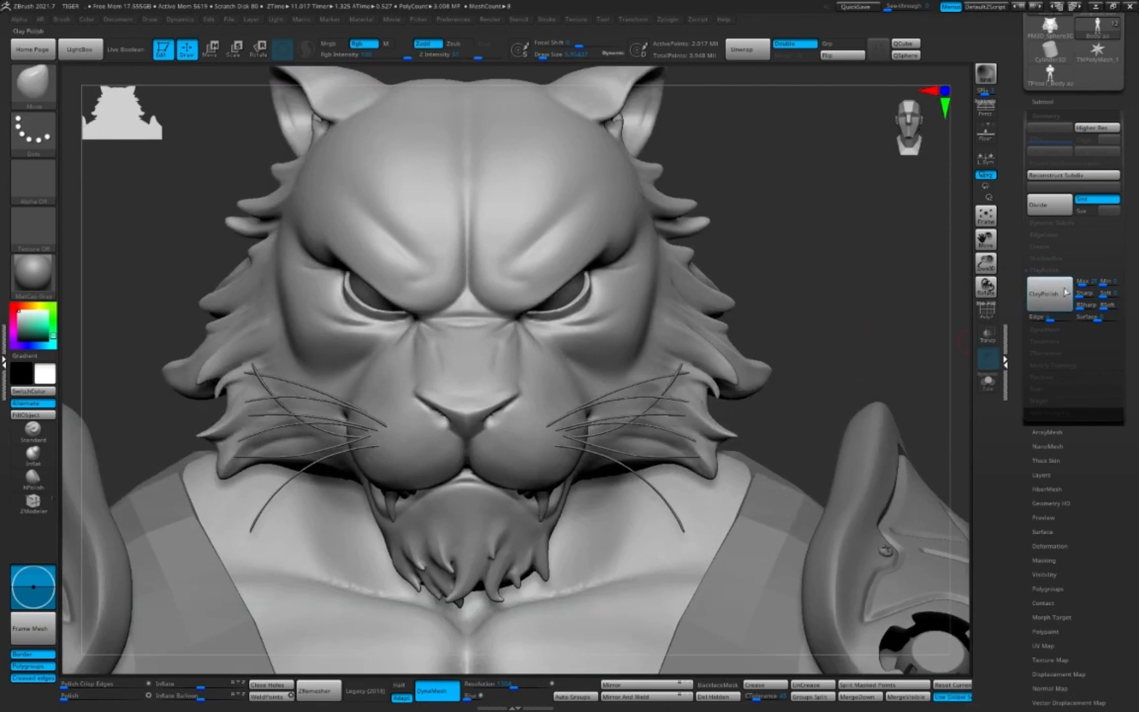
click(1049, 300)
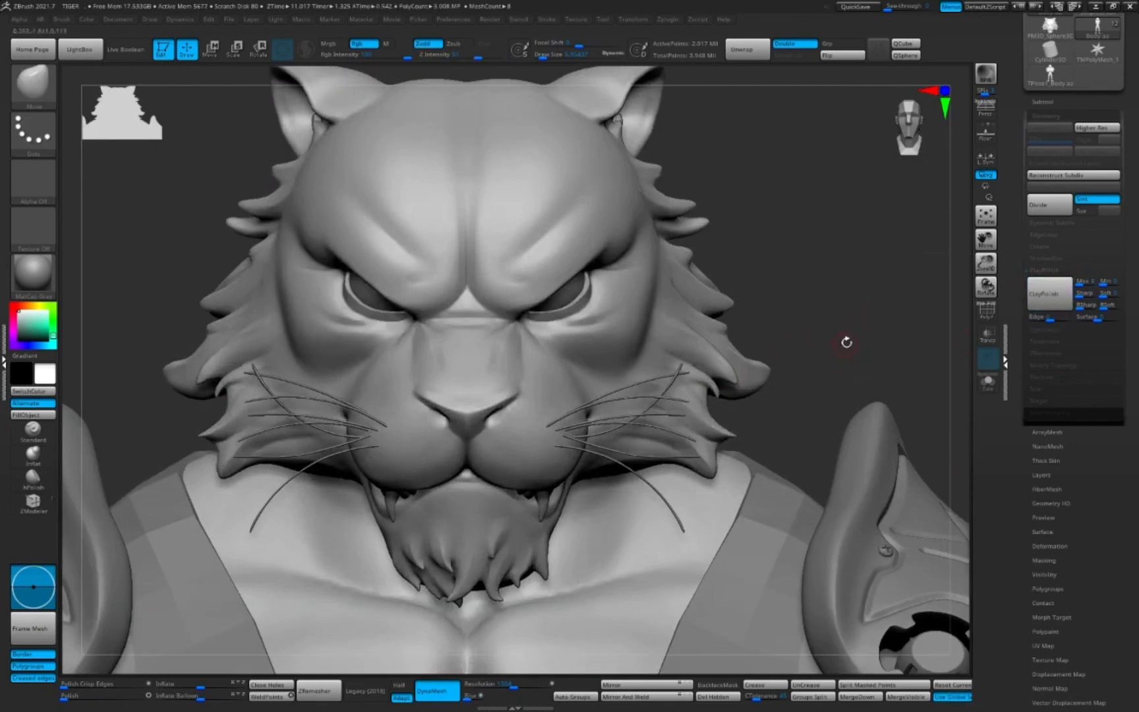
drag(847, 341, 892, 338)
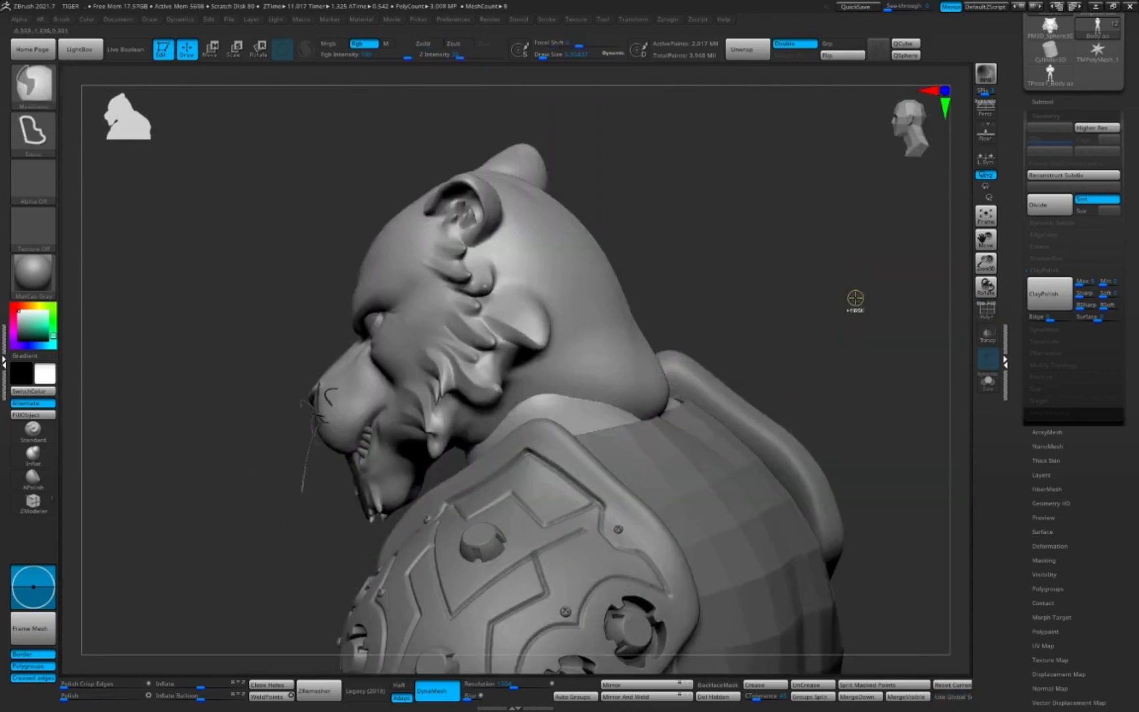
Step: Isolate the low-poly bodysuit and review its topology from the back
key(s)
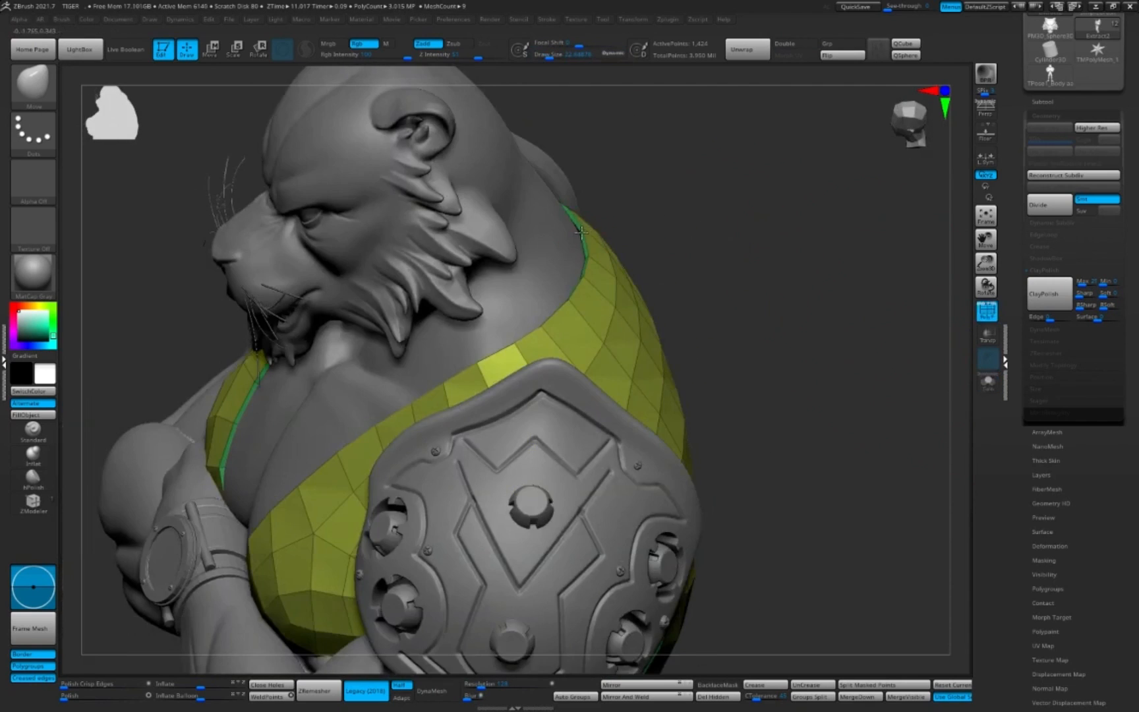
click(988, 383)
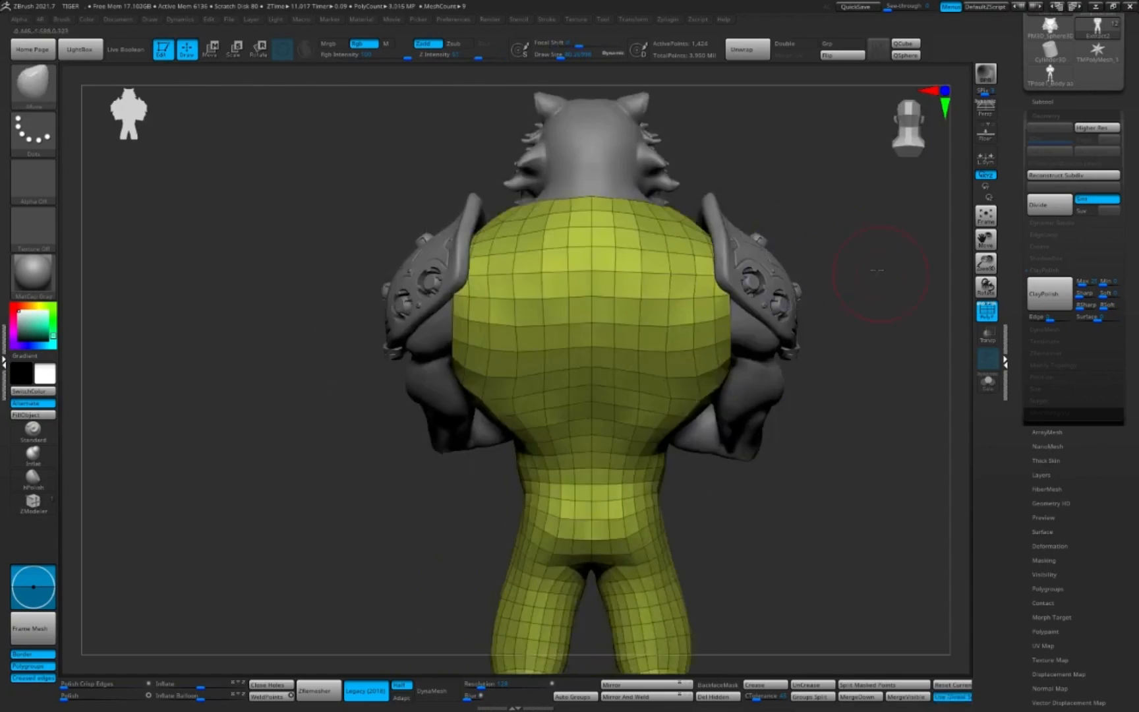
key(s)
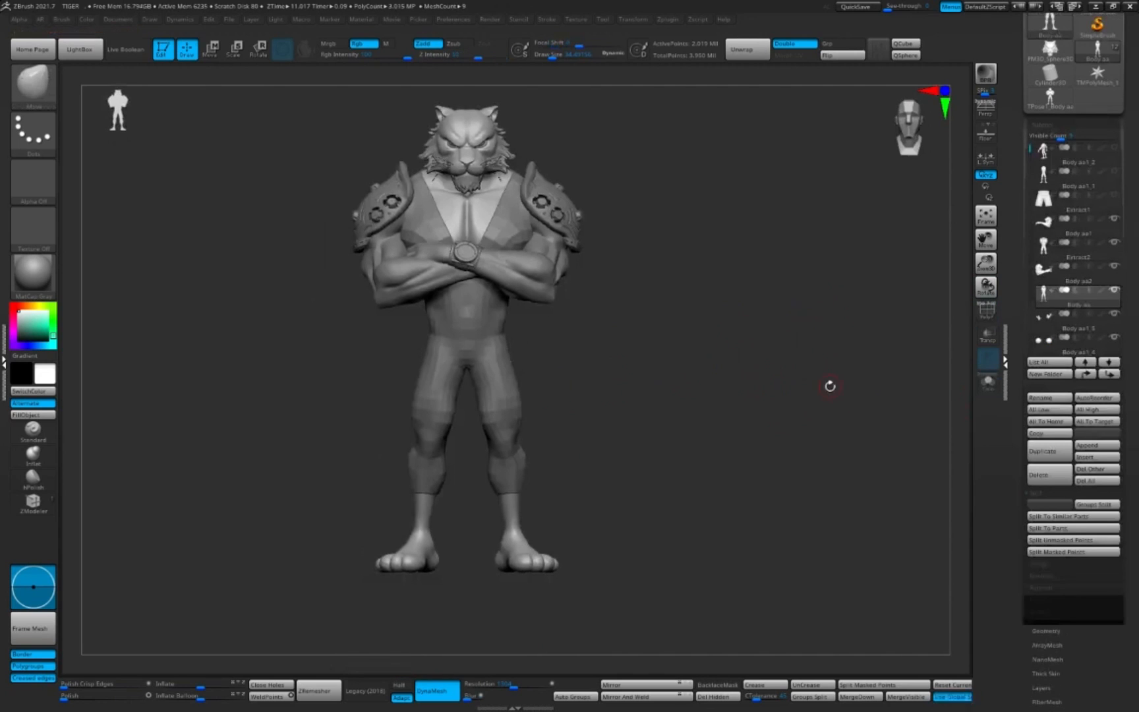
Step: Append a cylinder to the model as a new subtool for the tail
drag(1015, 435, 999, 399)
click(1091, 412)
click(768, 476)
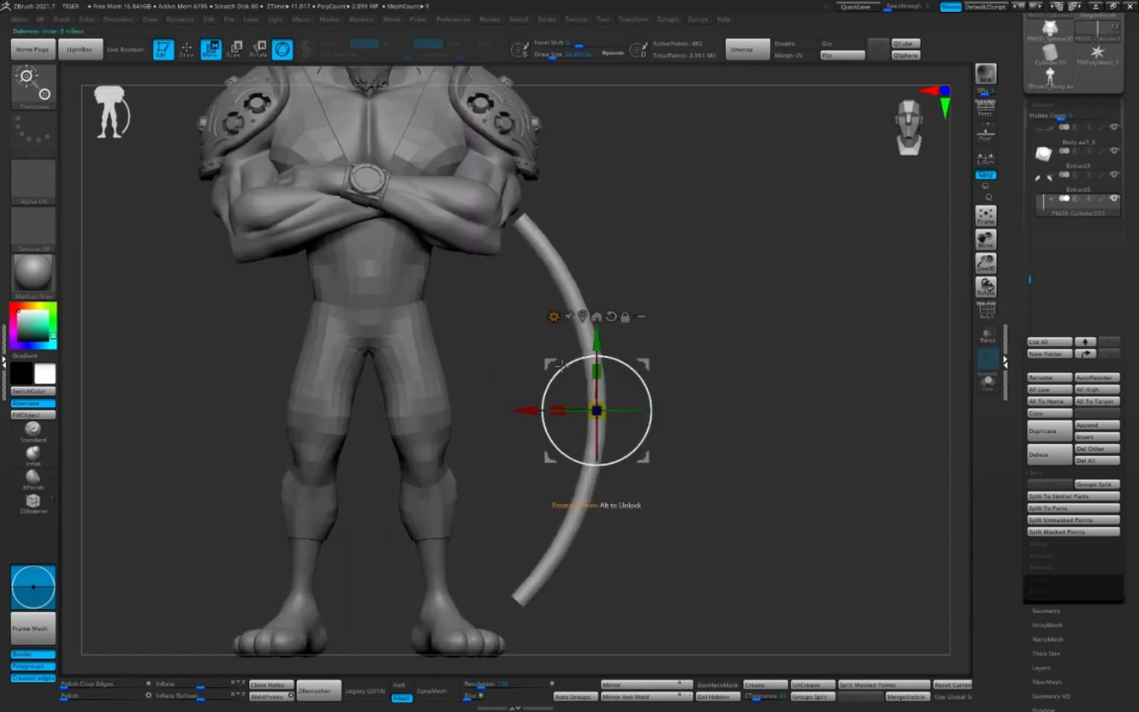
Step: Put a deformation lattice around the curved tail cylinder and raise its number of vertical divisions
click(555, 317)
click(556, 320)
click(555, 317)
click(560, 362)
drag(712, 369, 679, 346)
drag(559, 224, 575, 223)
drag(693, 263, 675, 290)
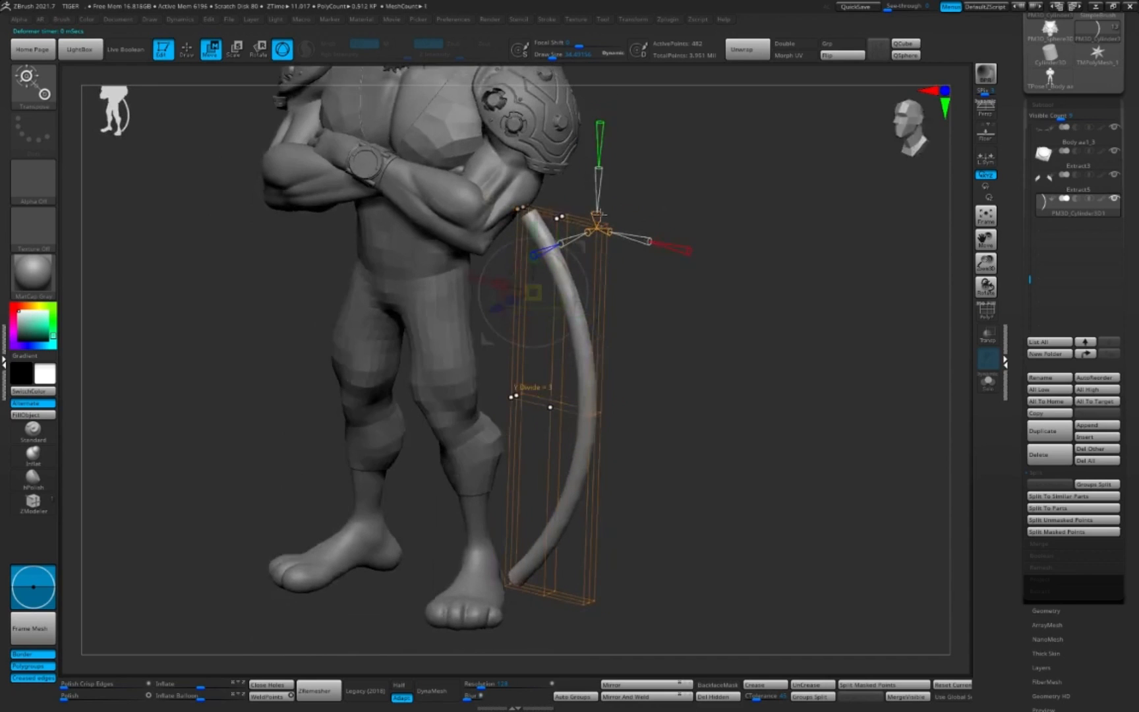
drag(601, 214, 602, 198)
mouse_move(712, 297)
mouse_down()
mouse_move(686, 307)
mouse_move(697, 306)
mouse_up()
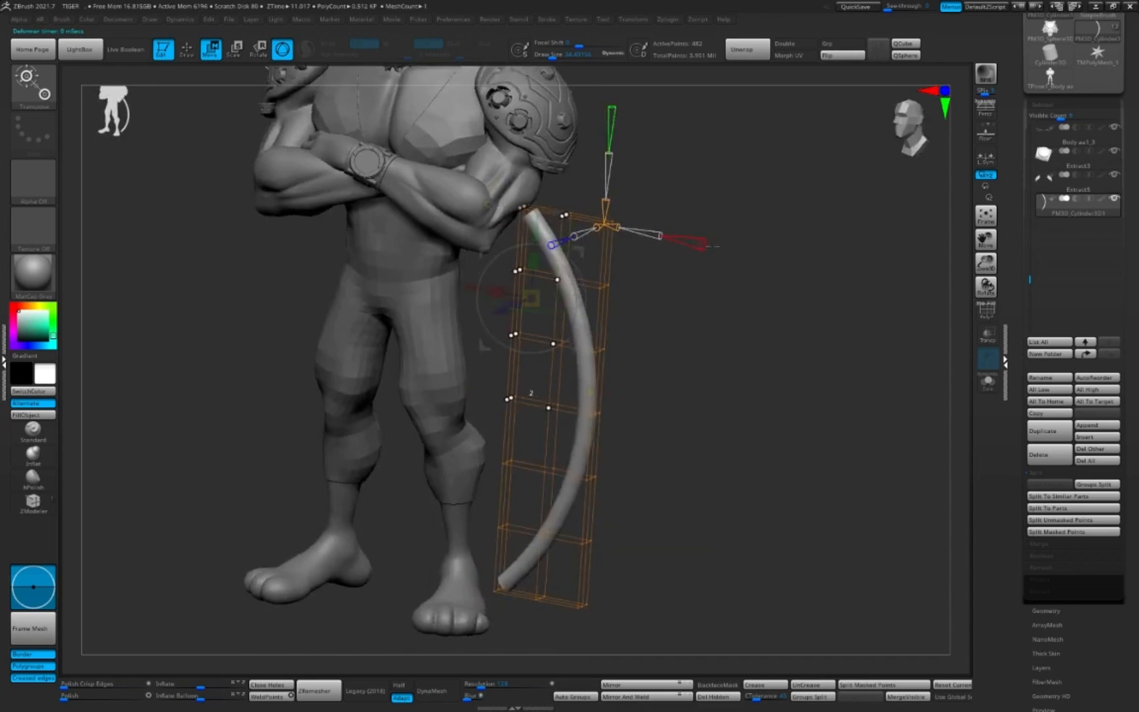
drag(723, 249, 679, 274)
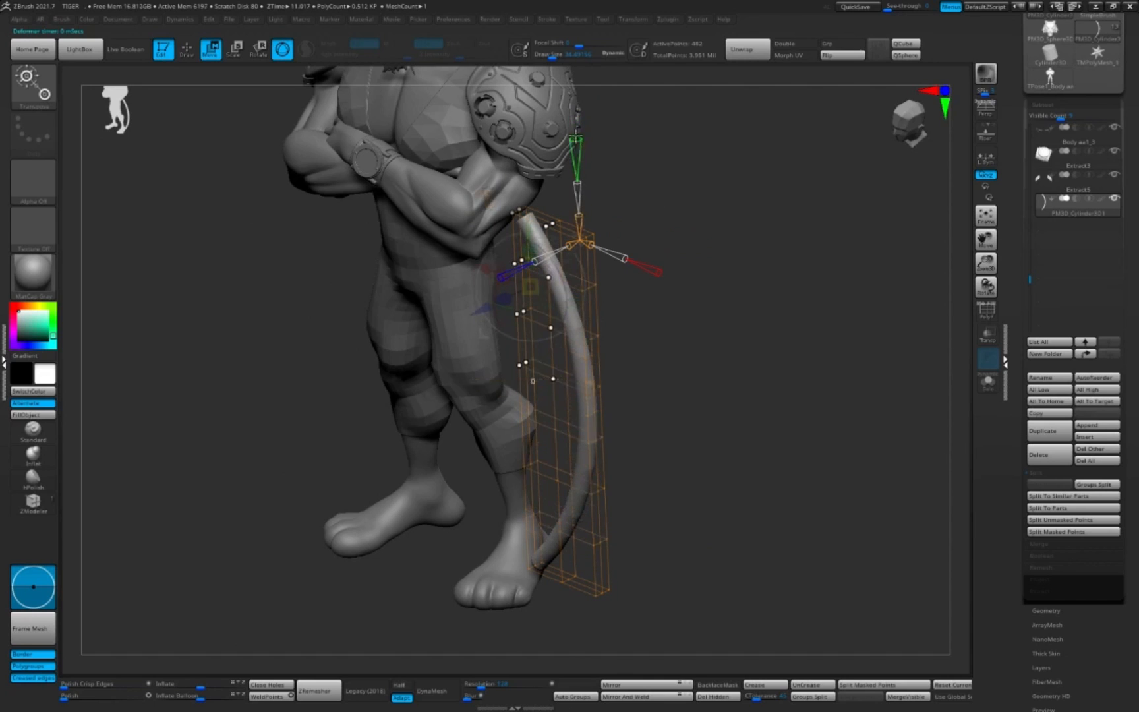
drag(533, 381, 758, 369)
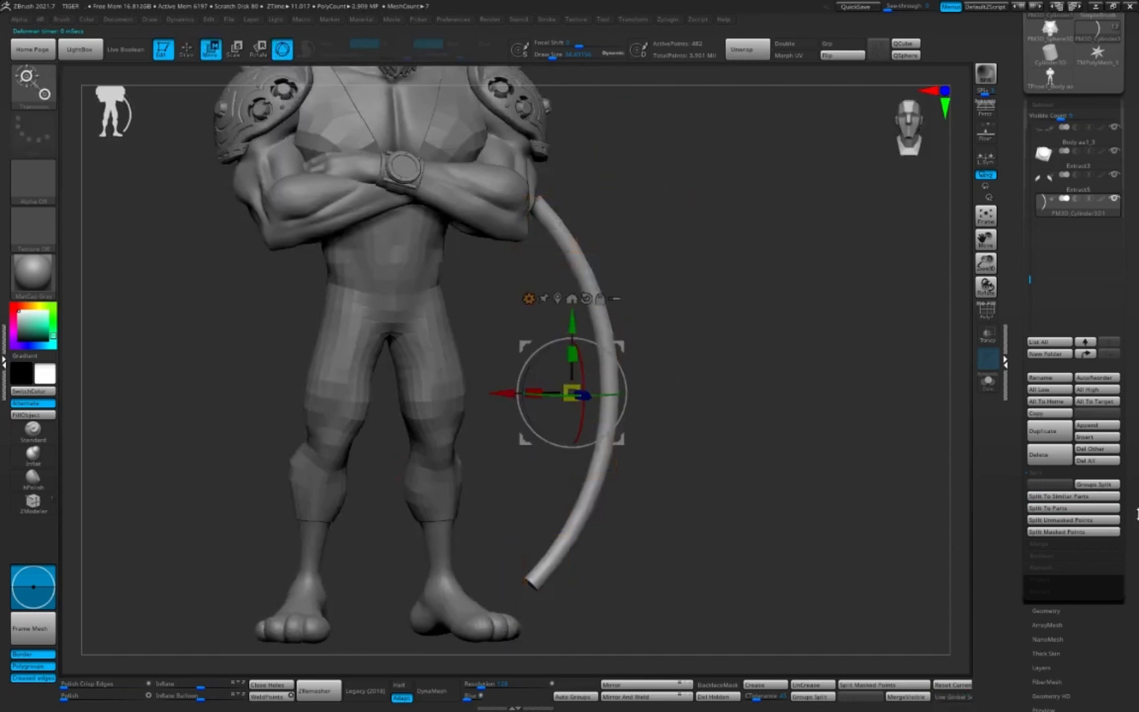
Step: Apply another gizmo deformer to the tail cylinder and adjust its lower end
click(528, 298)
click(528, 299)
click(529, 300)
click(783, 403)
drag(580, 587, 619, 600)
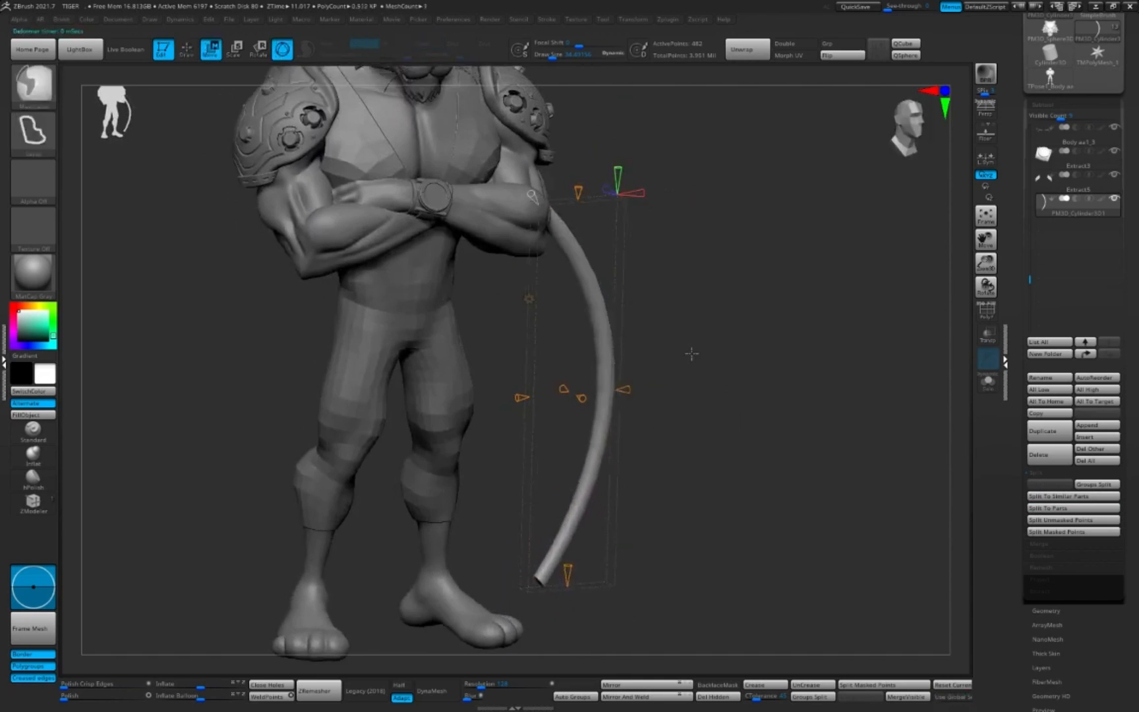
drag(692, 354, 475, 330)
Step: Accept the deformation and move the curved cylinder behind the body so its upper end meets the lower back
click(531, 298)
drag(572, 391, 626, 410)
mouse_move(475, 356)
mouse_down()
mouse_move(926, 335)
mouse_move(776, 358)
mouse_move(845, 339)
mouse_move(688, 277)
mouse_move(783, 321)
mouse_up()
key(q)
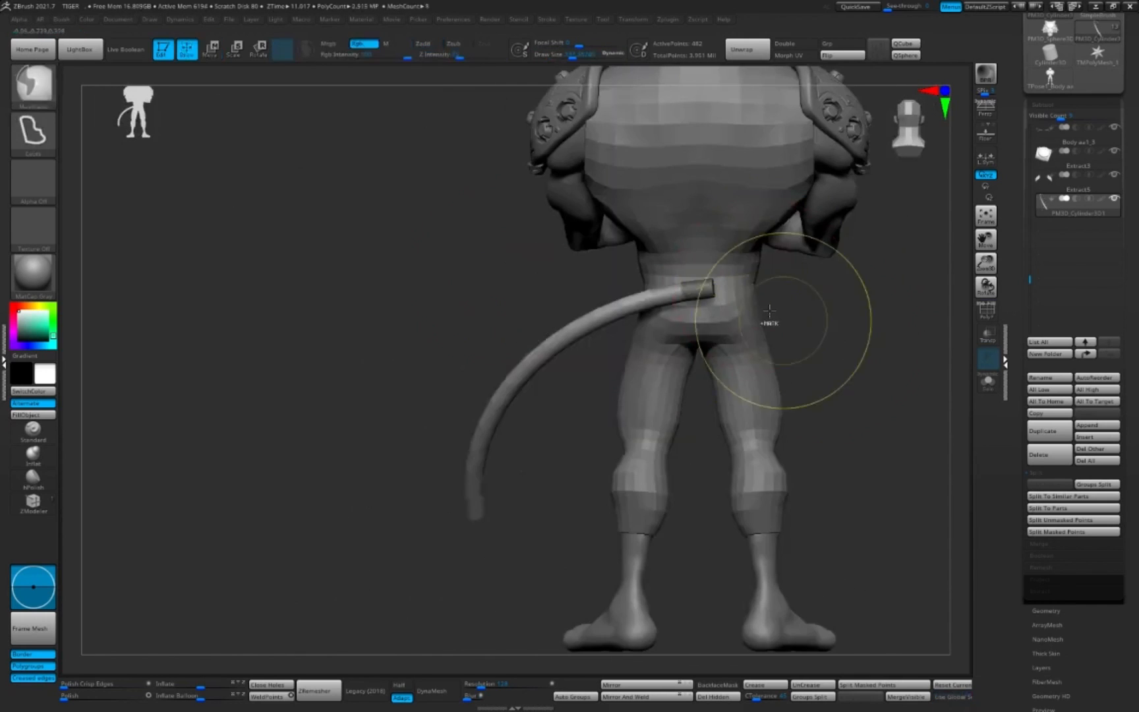
key(w)
click(524, 339)
alt+drag(791, 369, 742, 399)
mouse_move(857, 375)
mouse_down()
mouse_move(712, 372)
mouse_move(852, 386)
mouse_move(739, 376)
mouse_up()
key(q)
Step: Adjust the DynaMesh resolution and apply DynaMesh to the tail cylinder
drag(481, 687, 487, 687)
click(437, 691)
drag(797, 369, 665, 381)
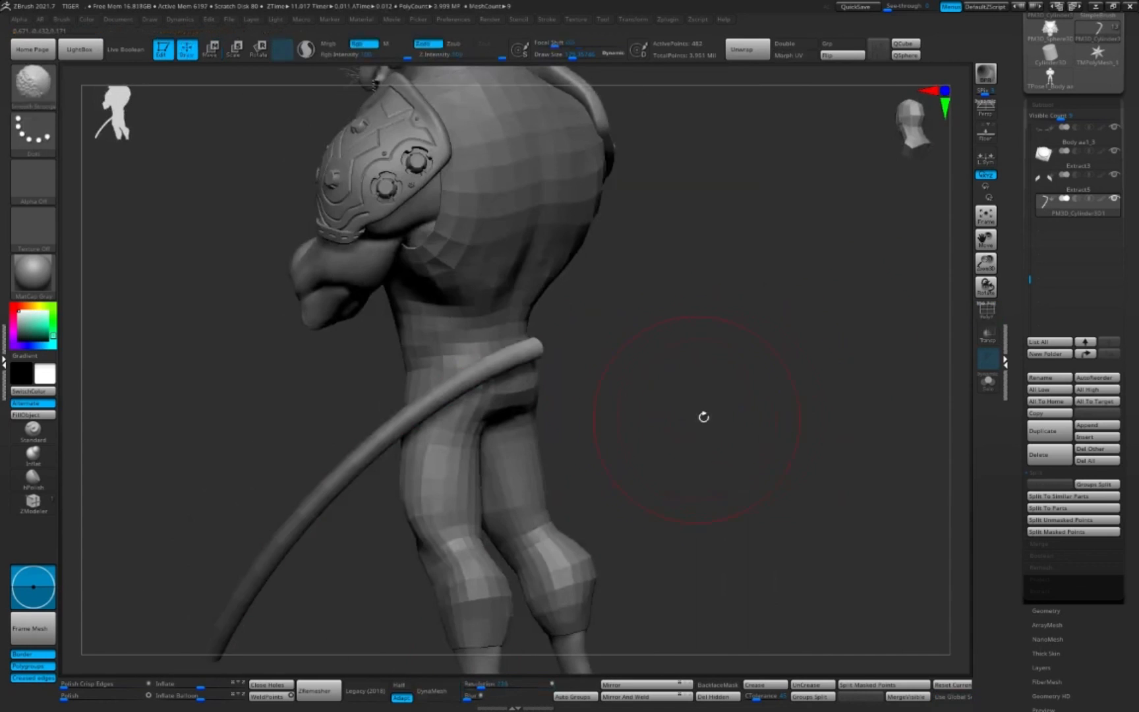
Step: Nudge the tail's root into place on the lower back with small Move strokes, checking it from several sides
key(shift+f)
mouse_move(727, 450)
shift+mouse_down()
mouse_move(679, 404)
mouse_move(712, 389)
shift+mouse_up()
drag(531, 355, 531, 364)
alt+drag(745, 389, 778, 403)
drag(521, 352, 522, 357)
drag(699, 389, 801, 389)
key(q)
drag(688, 301, 643, 445)
Step: Pull the tail outward just below its root, remesh it and smooth the bend and the length beneath it
drag(556, 378, 671, 393)
ctrl+drag(703, 450, 732, 481)
drag(719, 422, 692, 402)
shift+drag(567, 356, 508, 415)
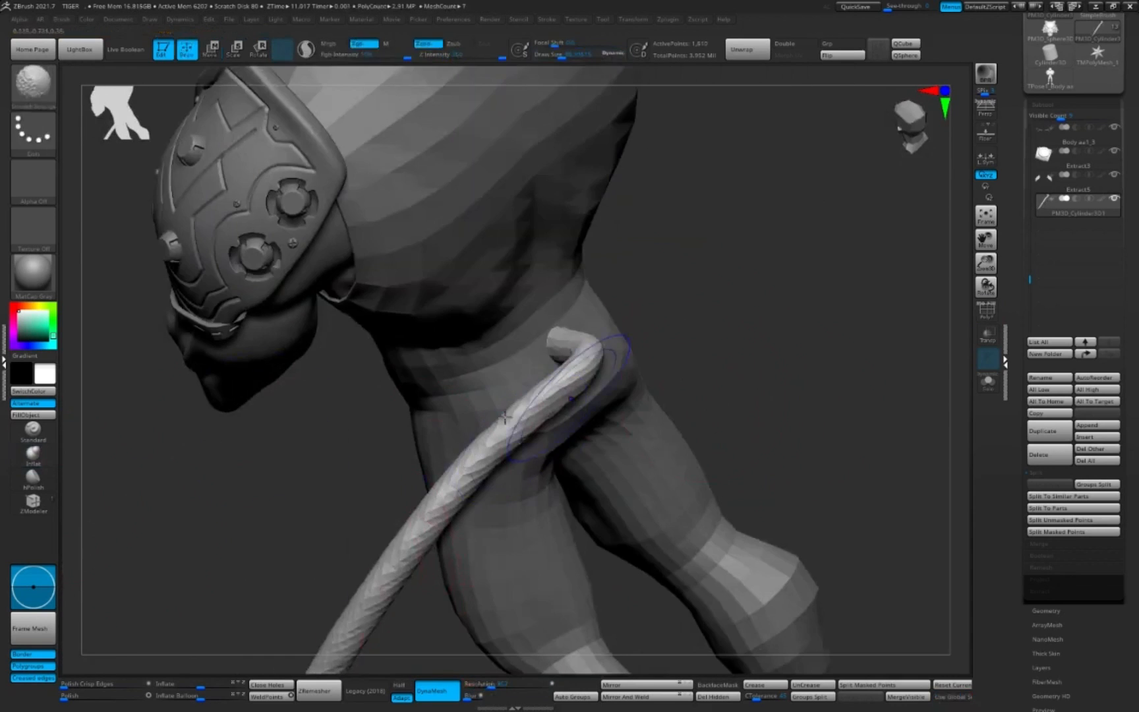
drag(718, 396, 593, 403)
shift+drag(496, 462, 369, 514)
Step: Reshape the middle of the tail with broad Move strokes to give it a flowing curve
drag(422, 448, 217, 428)
drag(903, 389, 798, 369)
drag(666, 333, 653, 379)
key(shift+f)
key(shift+f)
mouse_move(862, 376)
mouse_down()
mouse_move(761, 426)
mouse_move(682, 371)
mouse_move(819, 427)
mouse_move(722, 401)
mouse_move(626, 396)
mouse_up()
Step: Adjust the tail's position slightly with the gizmo and check its S-curve from the side
key(s)
key(shift+f)
key(w)
drag(769, 310, 761, 302)
key(q)
drag(593, 396, 767, 398)
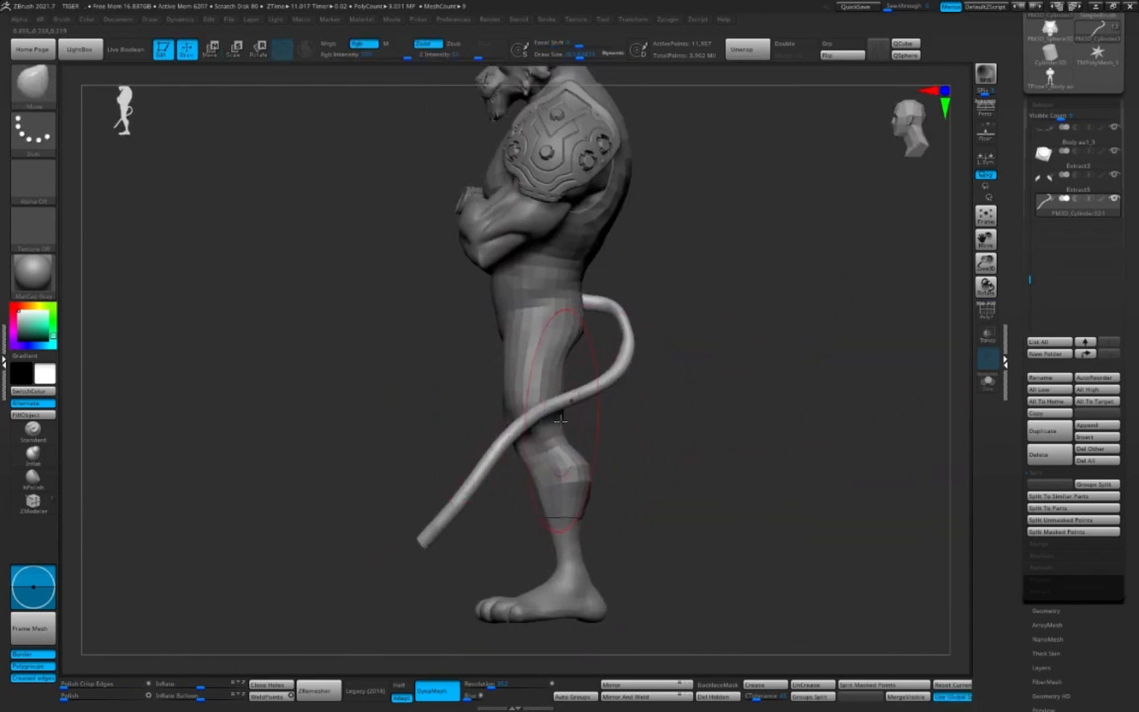
Step: Remesh the tail, bend its lower part downward with the Move brush and trim off the surplus tip
key(s)
mouse_move(613, 307)
ctrl+right_down()
mouse_move(633, 371)
mouse_move(626, 361)
mouse_move(567, 373)
ctrl+right_up()
key(f)
ctrl+drag(777, 423, 775, 484)
mouse_move(775, 483)
right_down()
mouse_move(768, 457)
mouse_move(633, 488)
right_up()
key(b)
key(m)
key(v)
right_drag(545, 574, 591, 511)
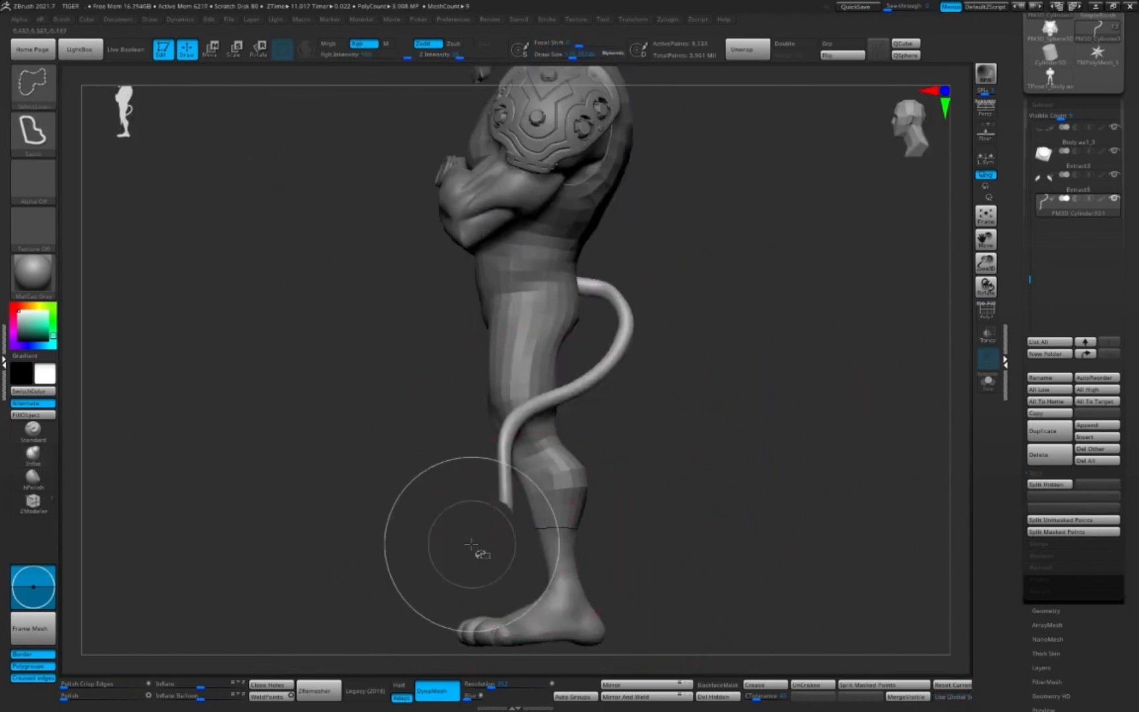
Step: Scale the tail's free end with the gizmo while the rest is masked, and clear the mask
ctrl+drag(760, 575, 762, 583)
mouse_move(758, 554)
right_down()
mouse_move(727, 445)
mouse_move(627, 488)
mouse_move(599, 521)
right_up()
key(e)
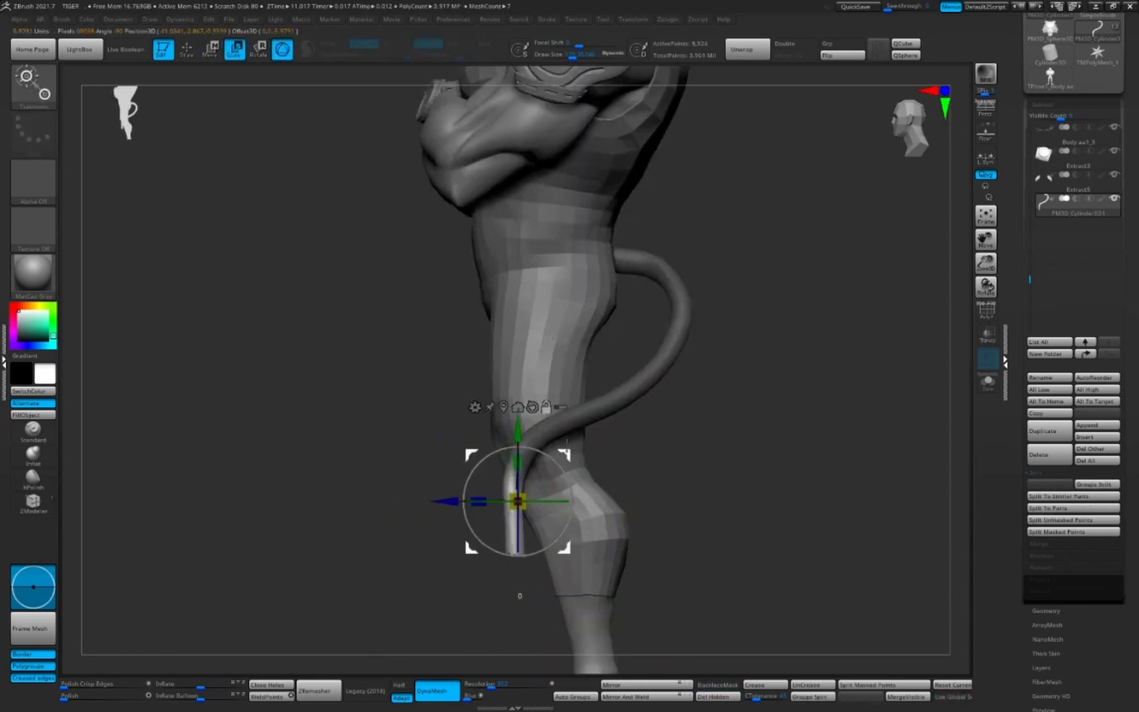
key(q)
right_drag(702, 438, 745, 437)
ctrl+drag(745, 438, 765, 462)
shift+right_drag(745, 437, 801, 441)
ctrl+right_drag(666, 478, 654, 420)
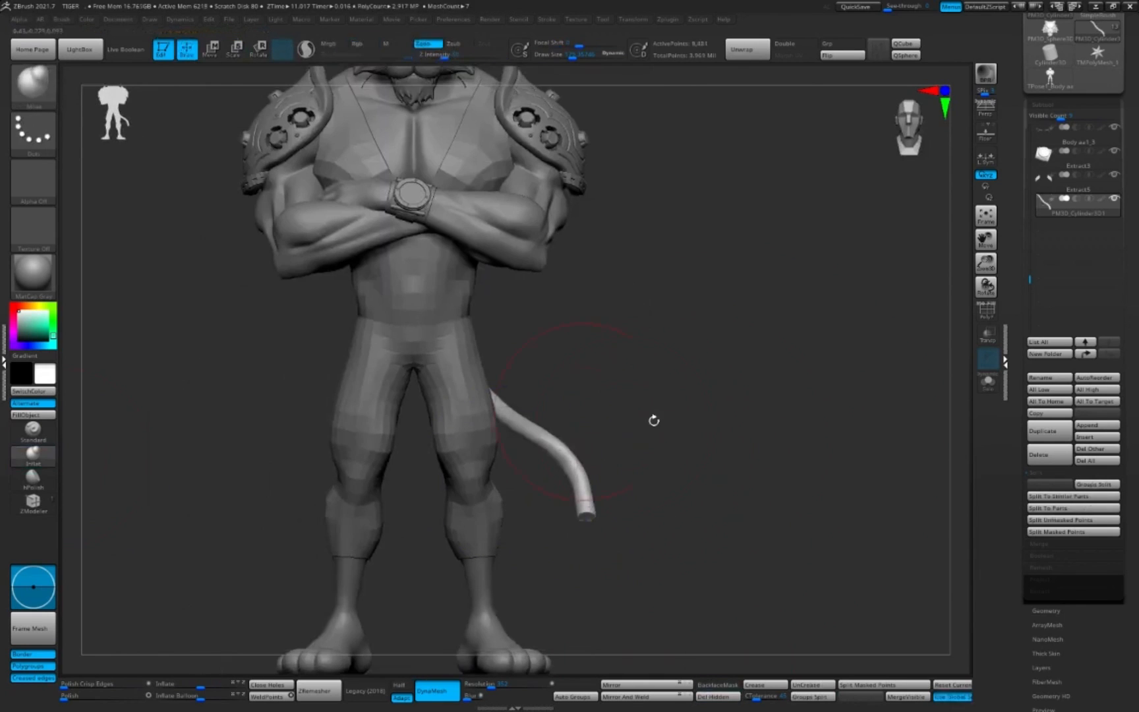
Step: Inflate the tail slightly, remesh it with DynaMesh and smooth its surface
drag(201, 684, 212, 683)
ctrl+drag(699, 461, 719, 481)
ctrl+right_drag(703, 462, 528, 429)
shift+drag(560, 495, 646, 433)
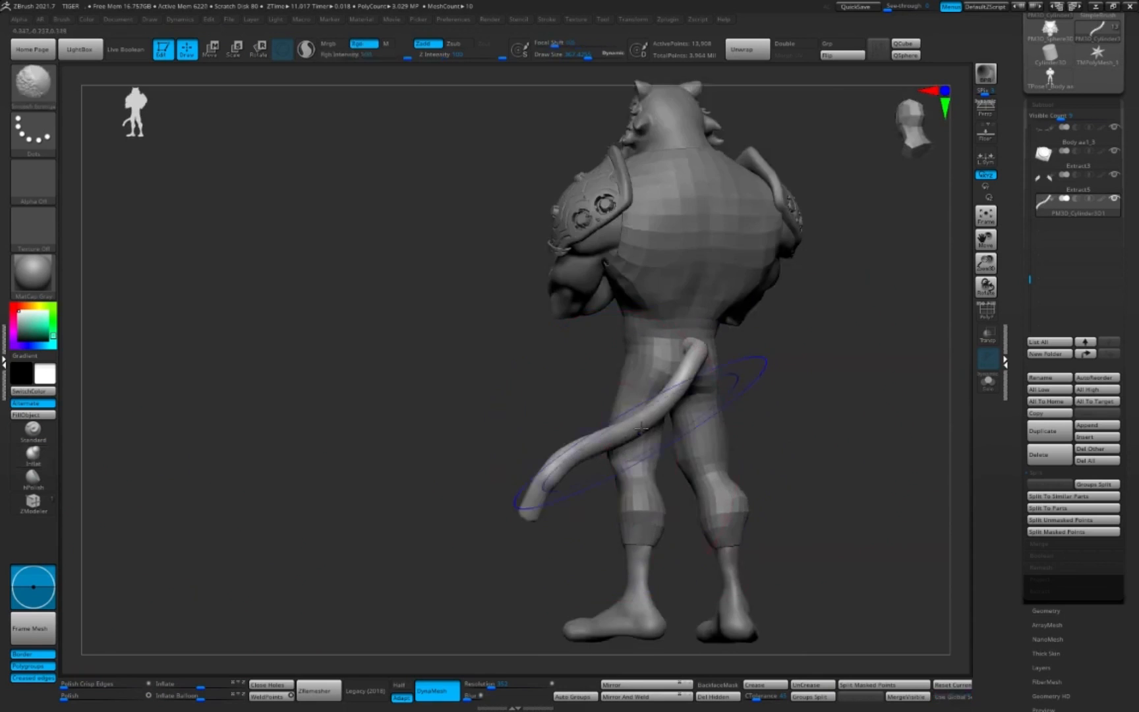
Step: Bend the tail into a rounder backward arc with the Move brush, working from the back and side
mouse_move(514, 435)
shift+right_down()
mouse_move(647, 439)
mouse_move(614, 442)
mouse_move(620, 455)
shift+right_up()
key(b)
key(m)
key(v)
drag(573, 466, 583, 455)
right_drag(692, 435, 659, 435)
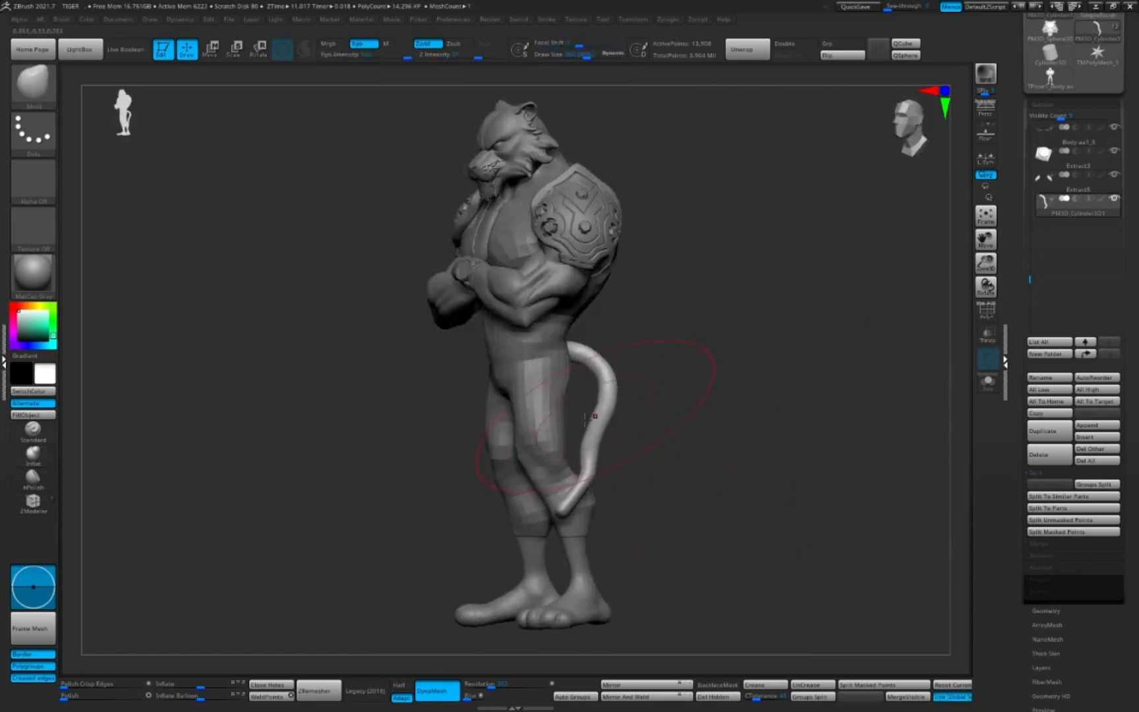
drag(600, 416, 613, 422)
Step: Refine the middle of the tail's arc with a resized Move brush and check it from the front
key(s)
mouse_move(693, 429)
shift+right_down()
mouse_move(758, 435)
mouse_move(725, 427)
shift+right_up()
drag(603, 428, 613, 420)
shift+right_drag(719, 429, 588, 426)
alt+right_drag(716, 416, 753, 421)
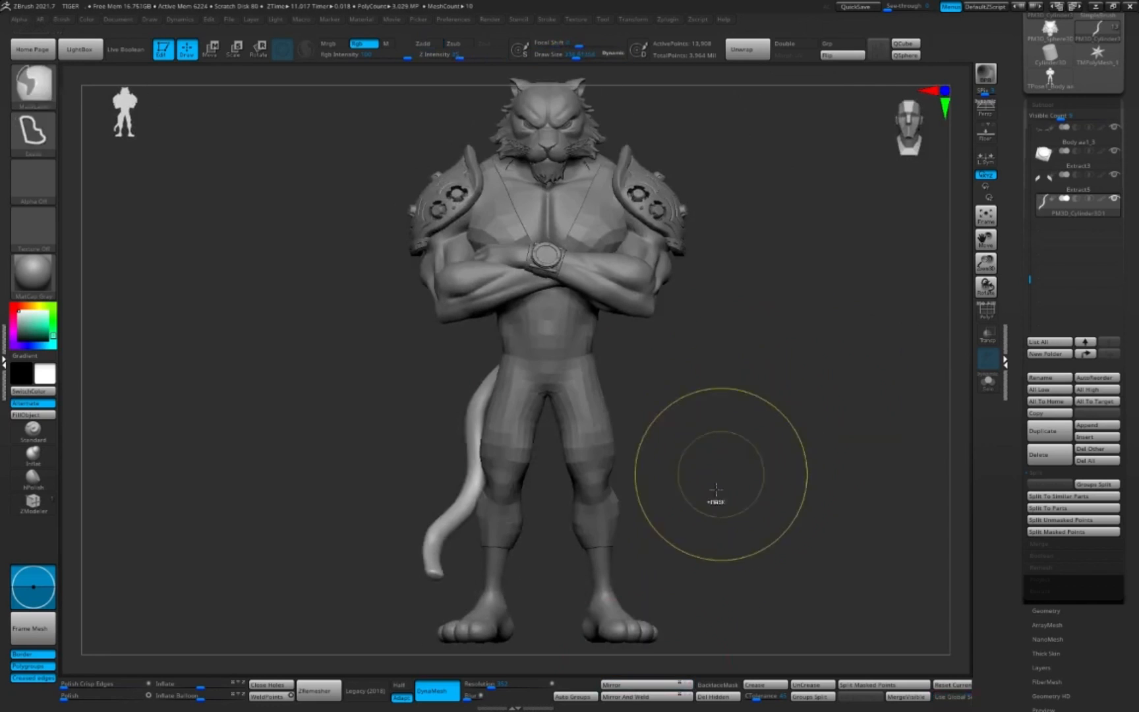
Step: Retopologize the tail with ZRemesher into a low-density mesh, nudge its upper end with the Move brush and inspect the wireframe
mouse_move(718, 485)
right_down()
mouse_move(627, 467)
mouse_move(705, 499)
mouse_move(679, 496)
right_up()
click(327, 695)
click(315, 688)
key(s)
drag(597, 349, 602, 349)
mouse_move(713, 376)
right_down()
mouse_move(771, 389)
mouse_move(735, 419)
right_up()
key(shift+f)
key(s)
mouse_move(750, 371)
right_down()
mouse_move(842, 424)
mouse_move(763, 455)
mouse_move(669, 369)
mouse_move(738, 379)
right_up()
Step: Shift the tail slightly with the gizmo and save the project
key(w)
alt+click(642, 338)
drag(666, 342, 677, 343)
mouse_move(758, 389)
right_down()
mouse_move(864, 389)
mouse_move(792, 427)
mouse_move(758, 421)
right_up()
key(q)
key(shift+f)
key(shift+f)
mouse_move(758, 421)
ctrl+right_down()
mouse_move(757, 455)
mouse_move(756, 420)
ctrl+right_up()
key(shift+f)
key(ctrl+s)
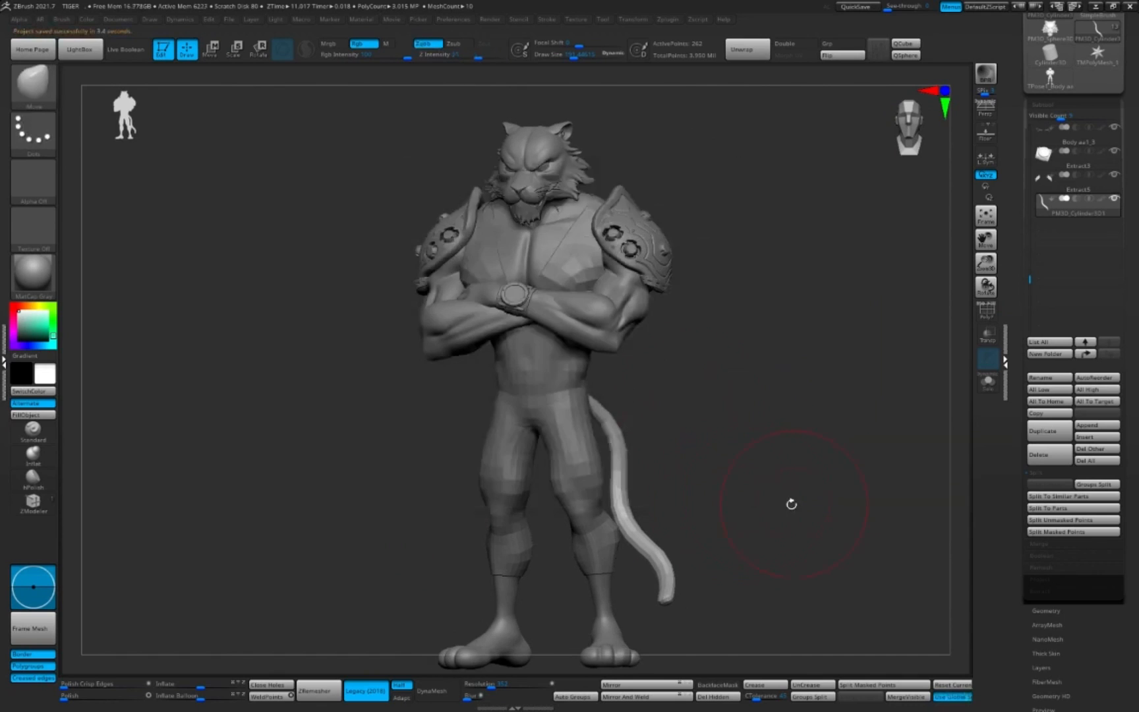
Step: Swell the tail's tip into a tuft with the Inflat brush and return to the Move brush
alt+right_drag(791, 504, 720, 373)
ctrl+right_drag(720, 373, 720, 408)
key(shift+f)
mouse_move(691, 471)
ctrl+right_down()
mouse_move(709, 486)
mouse_move(686, 484)
ctrl+right_up()
key(b)
key(i)
key(n)
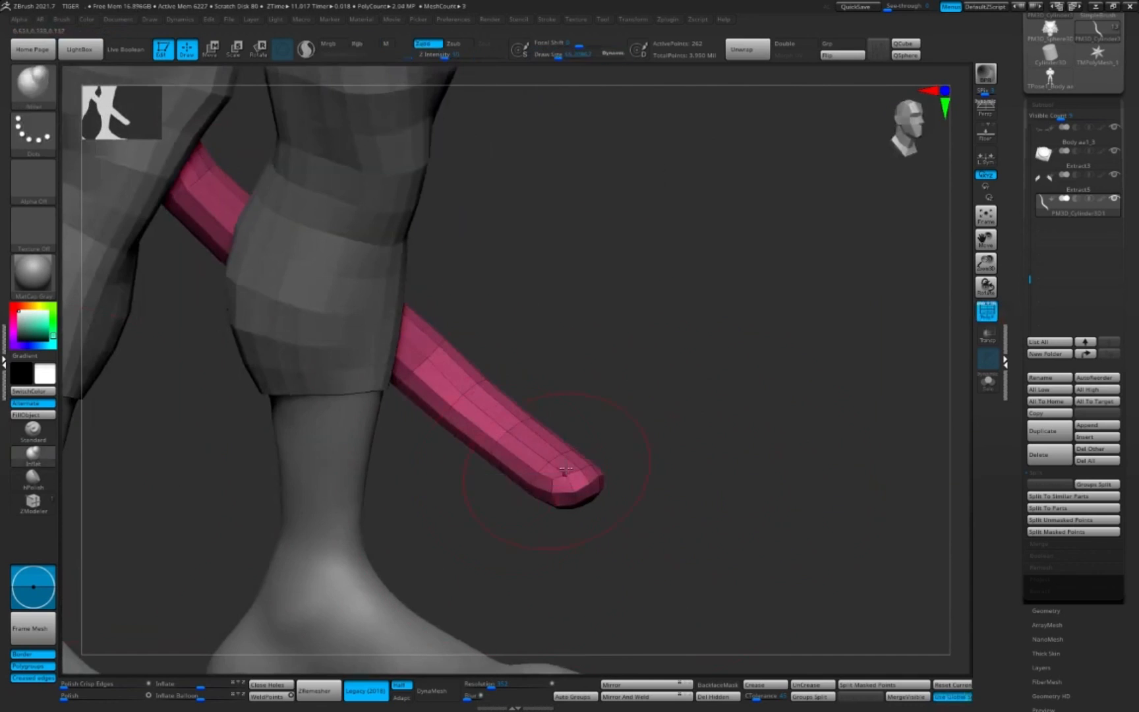
drag(554, 471, 577, 476)
mouse_move(710, 461)
right_down()
mouse_move(567, 457)
mouse_move(452, 484)
mouse_move(465, 575)
mouse_move(635, 491)
mouse_move(484, 451)
mouse_move(534, 432)
mouse_move(461, 501)
mouse_move(406, 476)
mouse_move(855, 465)
mouse_move(733, 499)
right_up()
key(b)
key(m)
key(v)
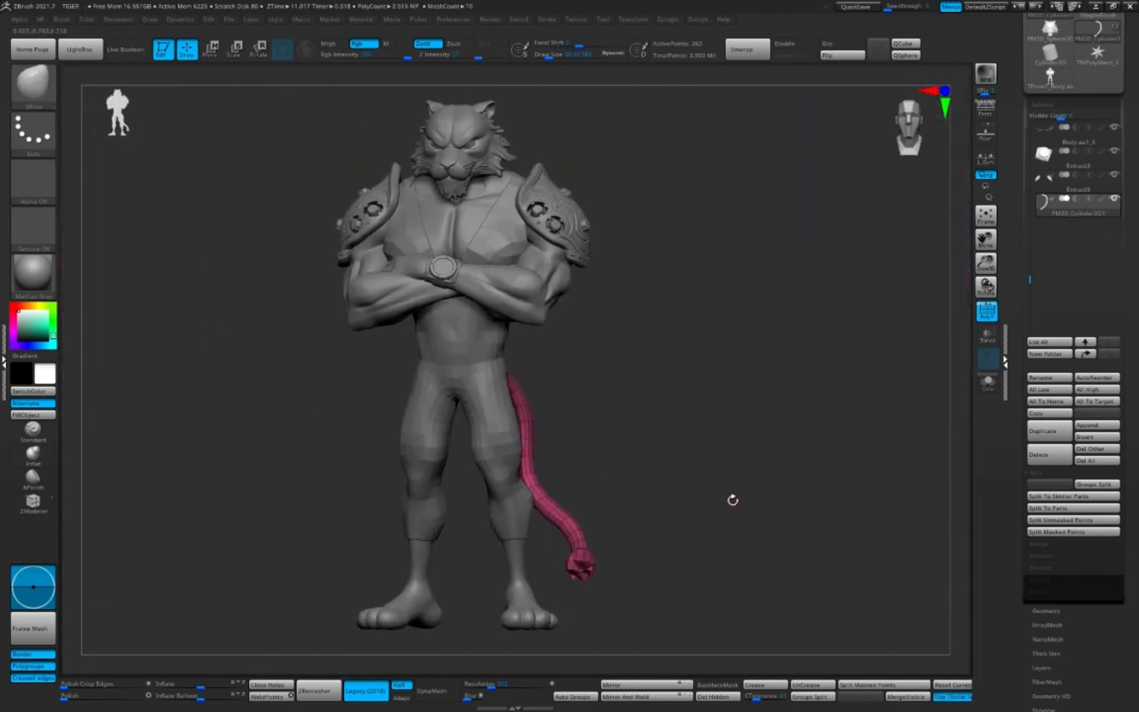
Step: Save the project as TIGER, replacing the existing file
key(ctrl+s)
click(755, 496)
click(597, 353)
Step: Adjust the tail's lower and upper curve with a resized Move brush, checking it from the side and front
alt+right_drag(716, 427, 723, 438)
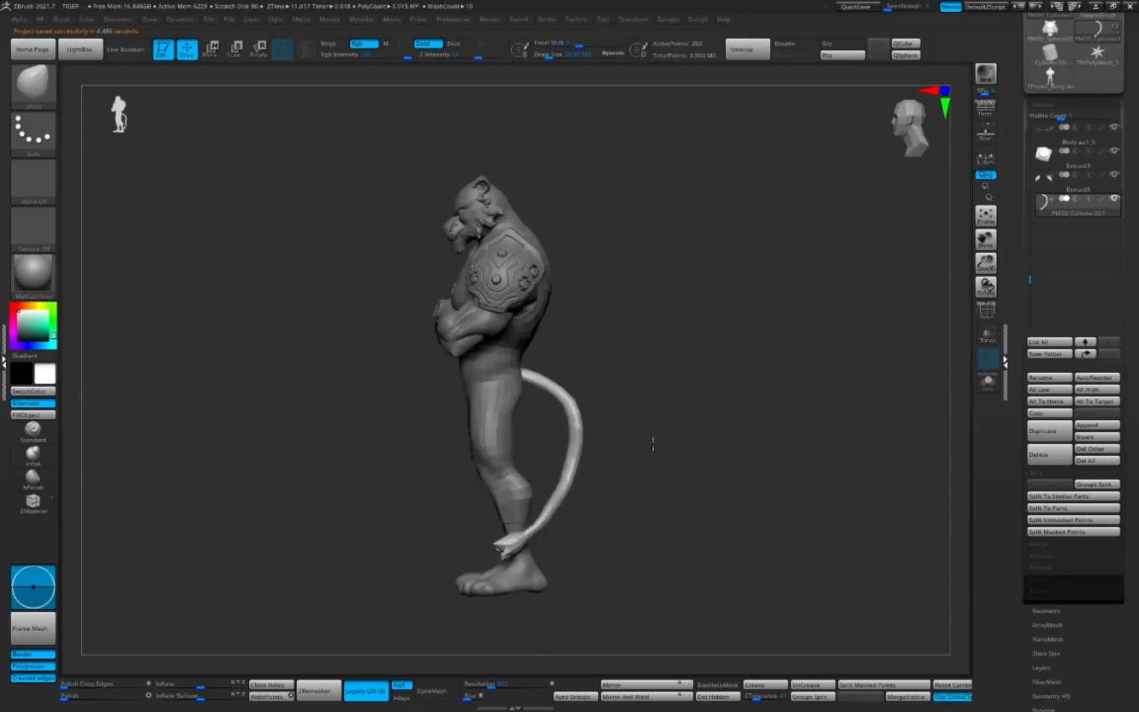
key(s)
mouse_move(653, 444)
alt+right_down()
mouse_move(607, 414)
mouse_move(689, 371)
mouse_move(682, 440)
mouse_move(586, 474)
alt+right_up()
drag(587, 475, 597, 468)
right_drag(735, 458, 662, 472)
drag(551, 410, 565, 404)
alt+right_drag(659, 455, 653, 514)
mouse_move(734, 457)
right_down()
mouse_move(687, 462)
mouse_move(749, 468)
right_up()
alt+right_drag(749, 469, 739, 462)
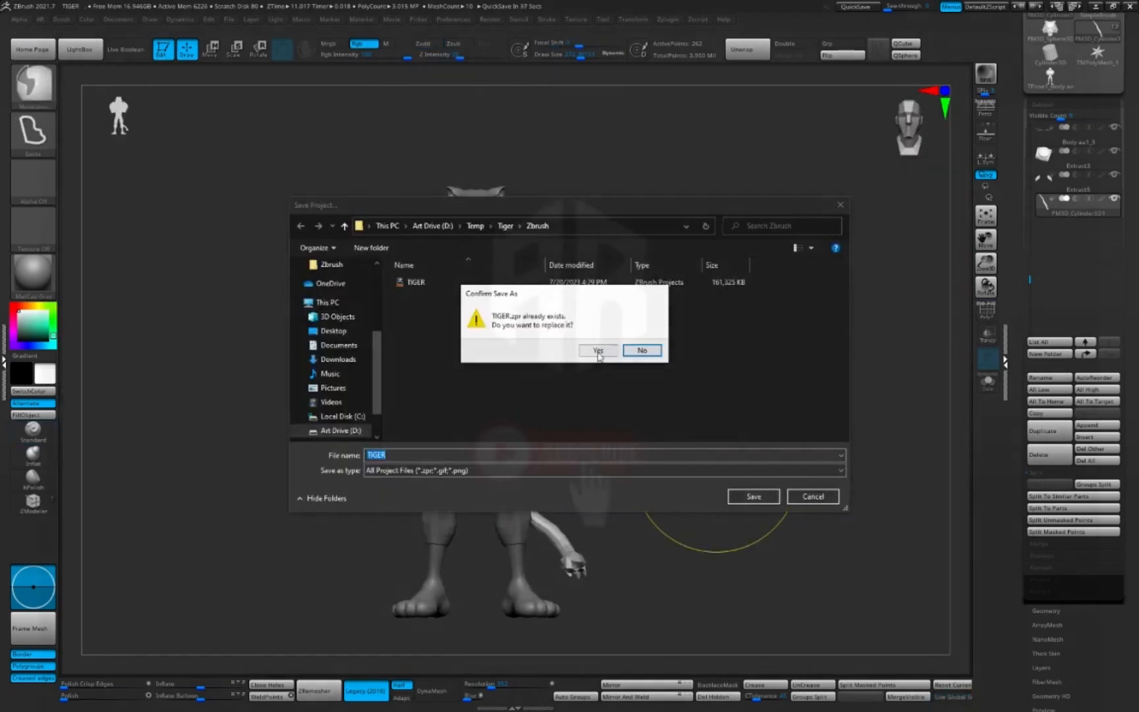